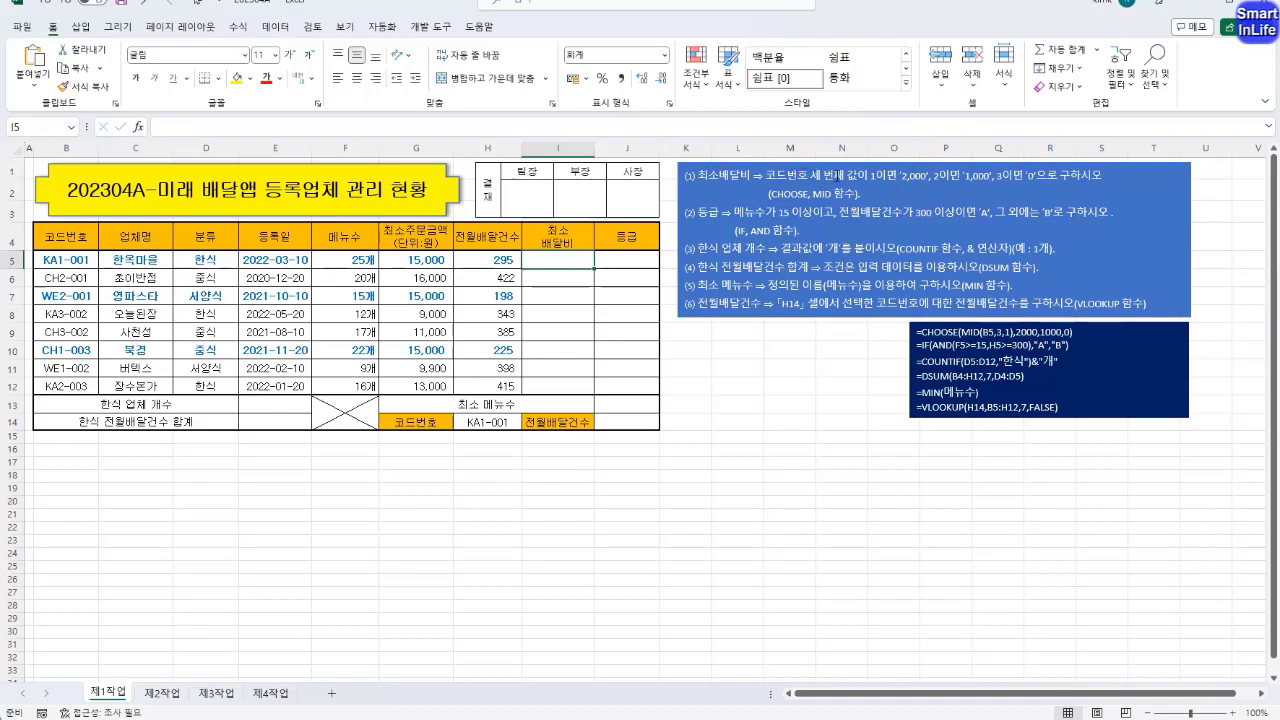
# Enter =MID(B5,3,1) in I5 to extract the third character of the code number for the minimum delivery fee
pyautogui.moveTo(868, 175); pyautogui.dragTo(765, 175)
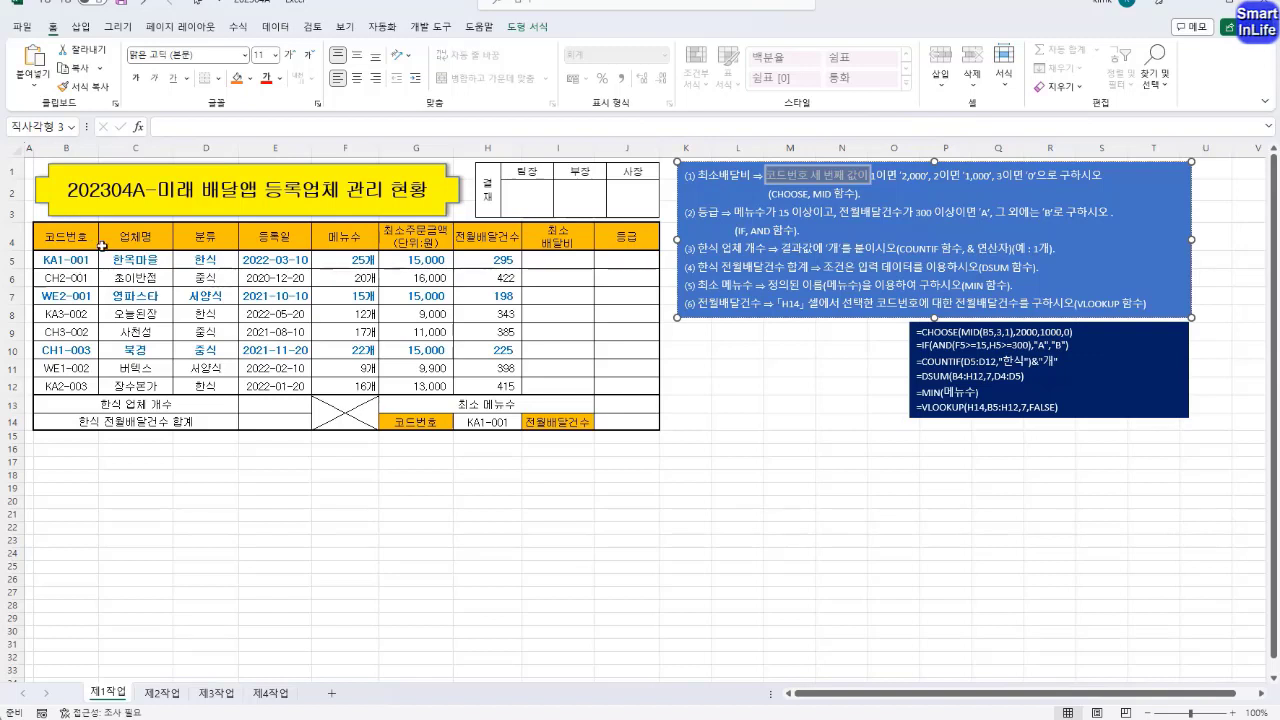
pyautogui.click(583, 257)
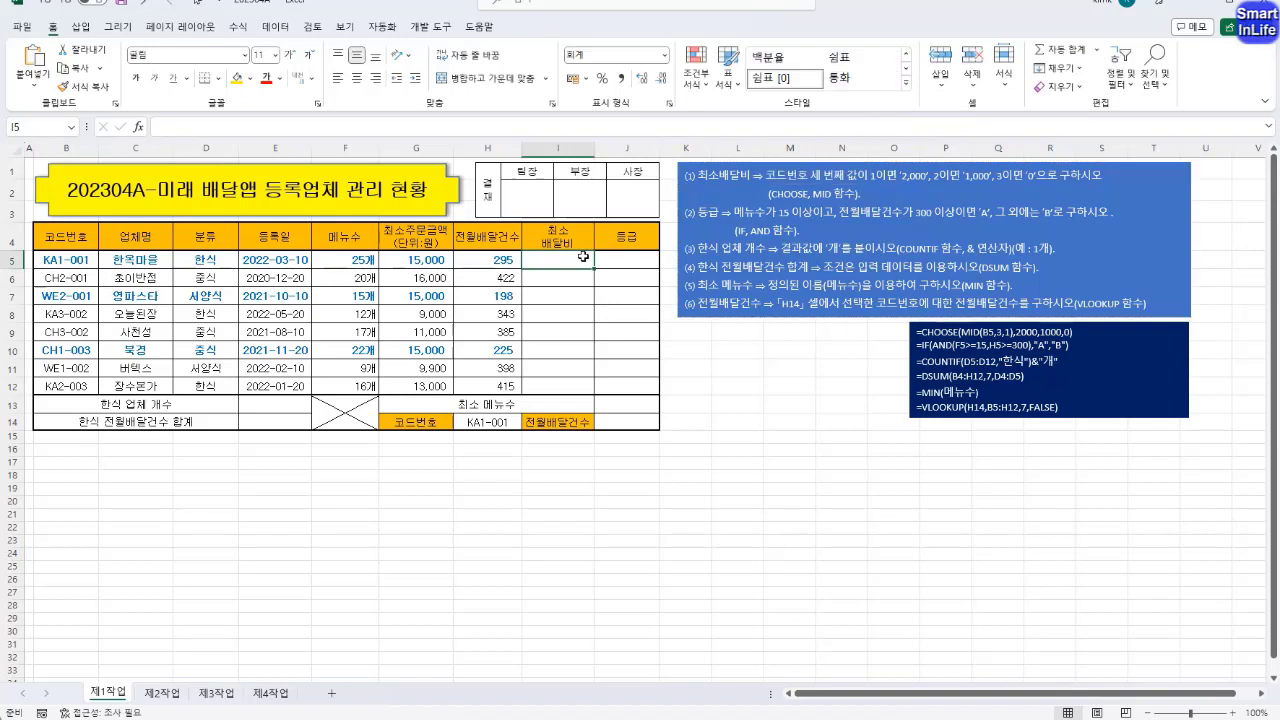
pyautogui.write('=MID(')
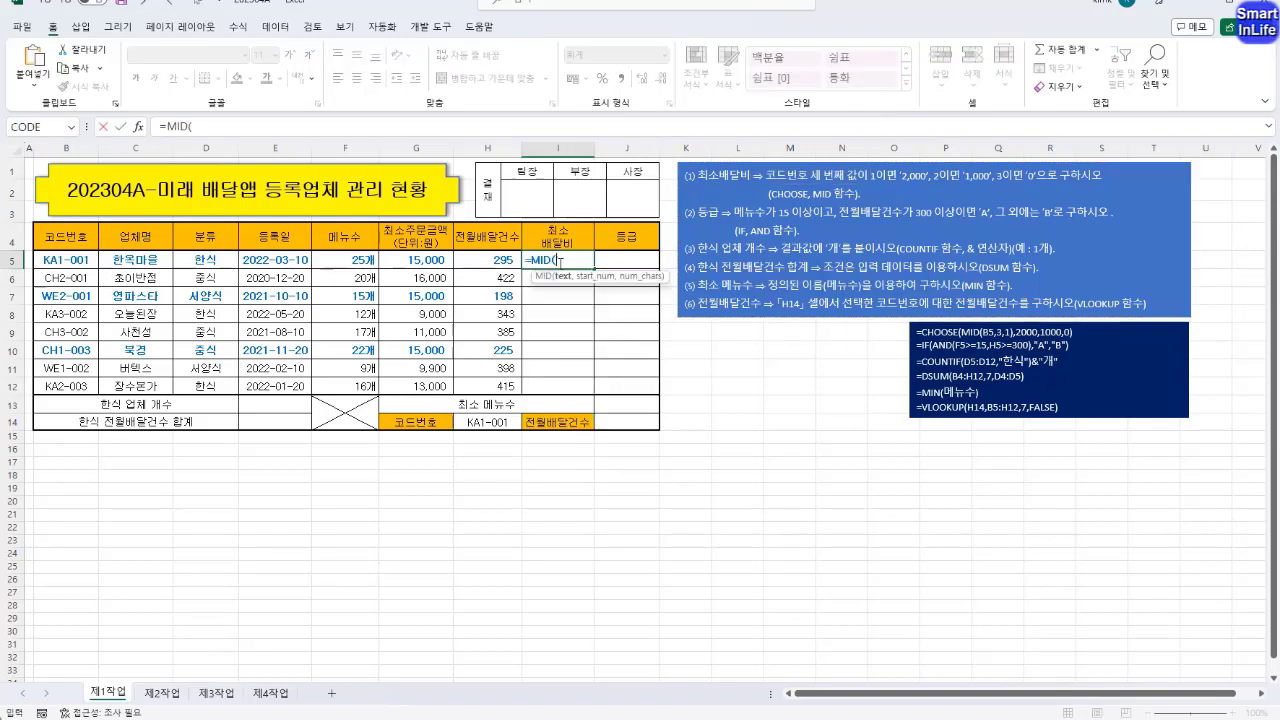
pyautogui.click(84, 260)
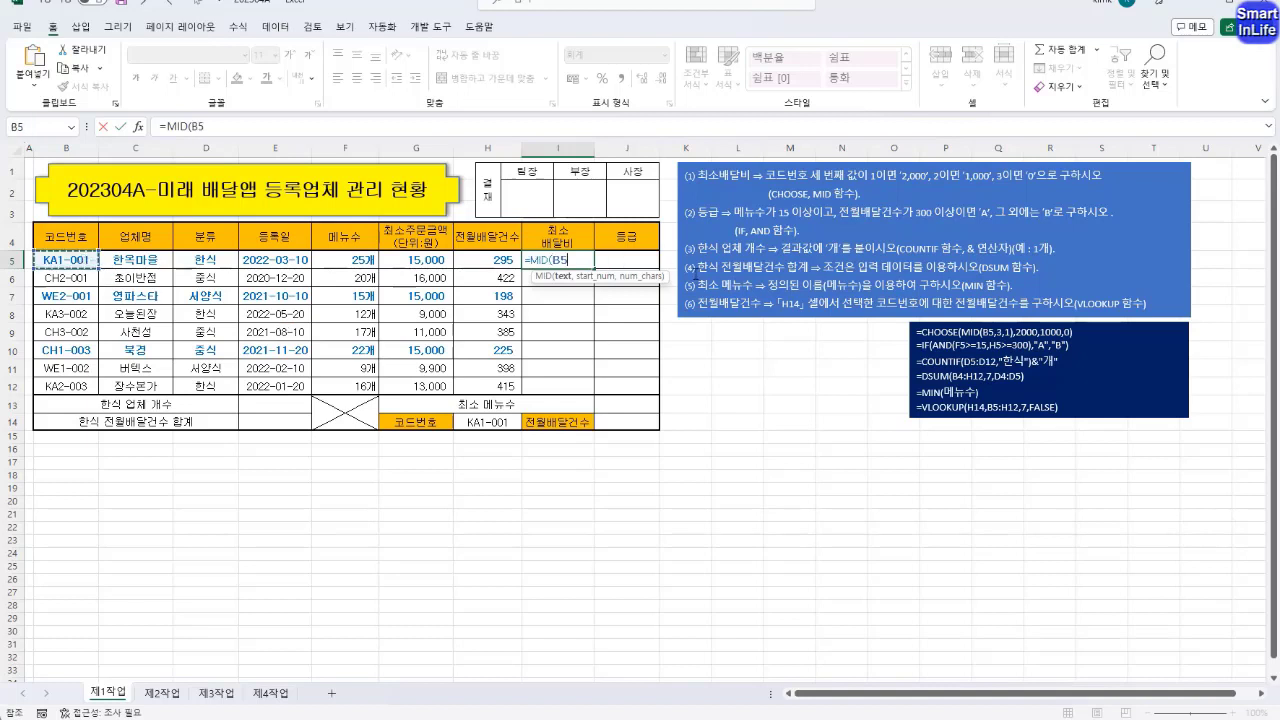
pyautogui.write(',')
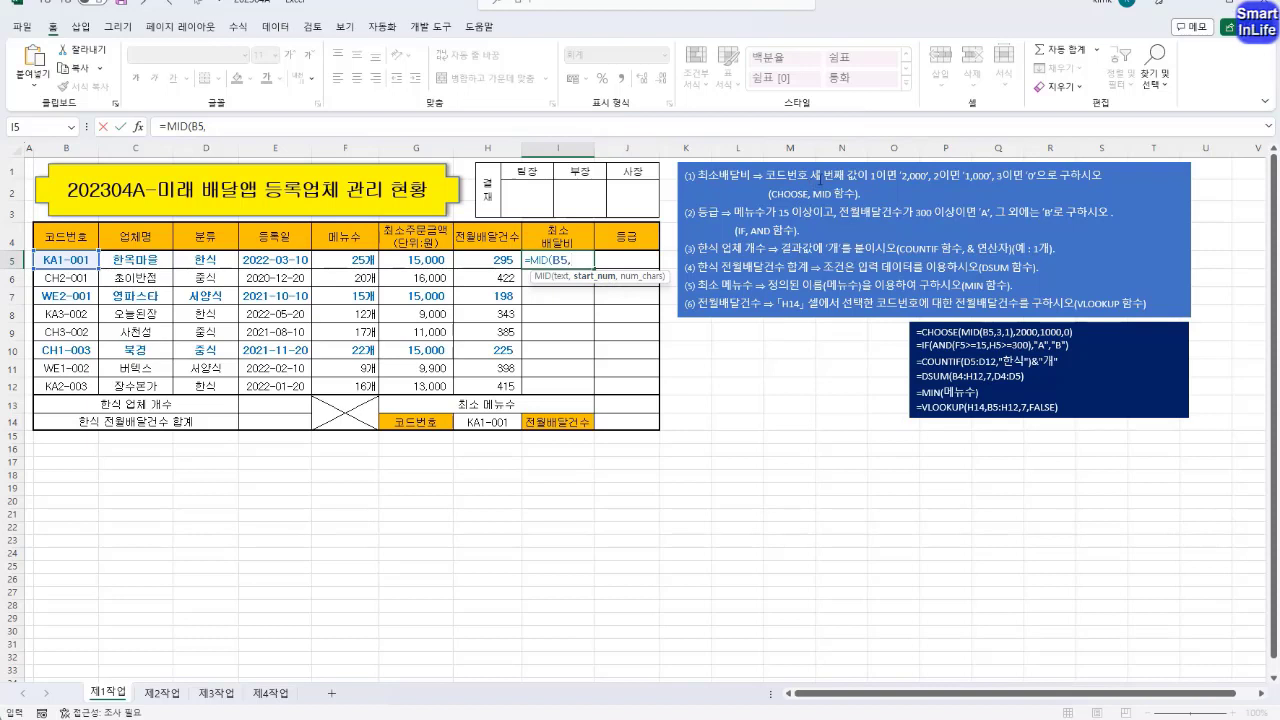
pyautogui.click(578, 261)
pyautogui.write('3,1)')
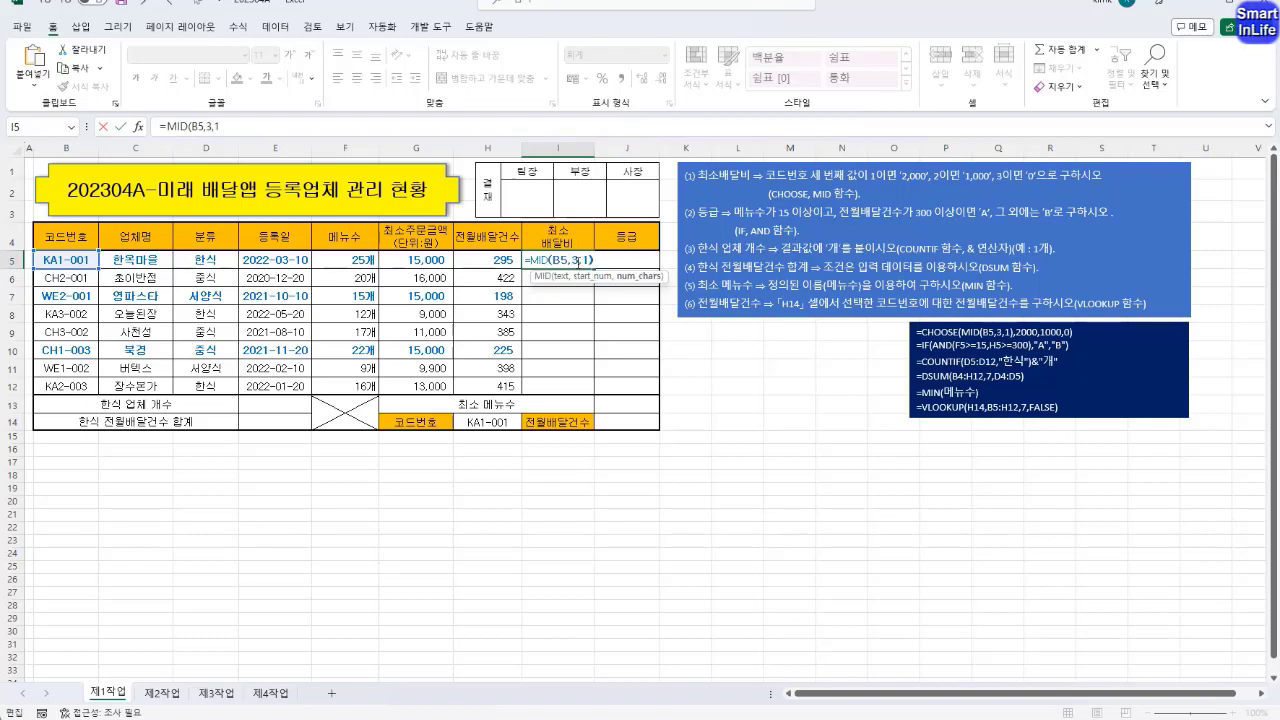
pyautogui.press('Return')
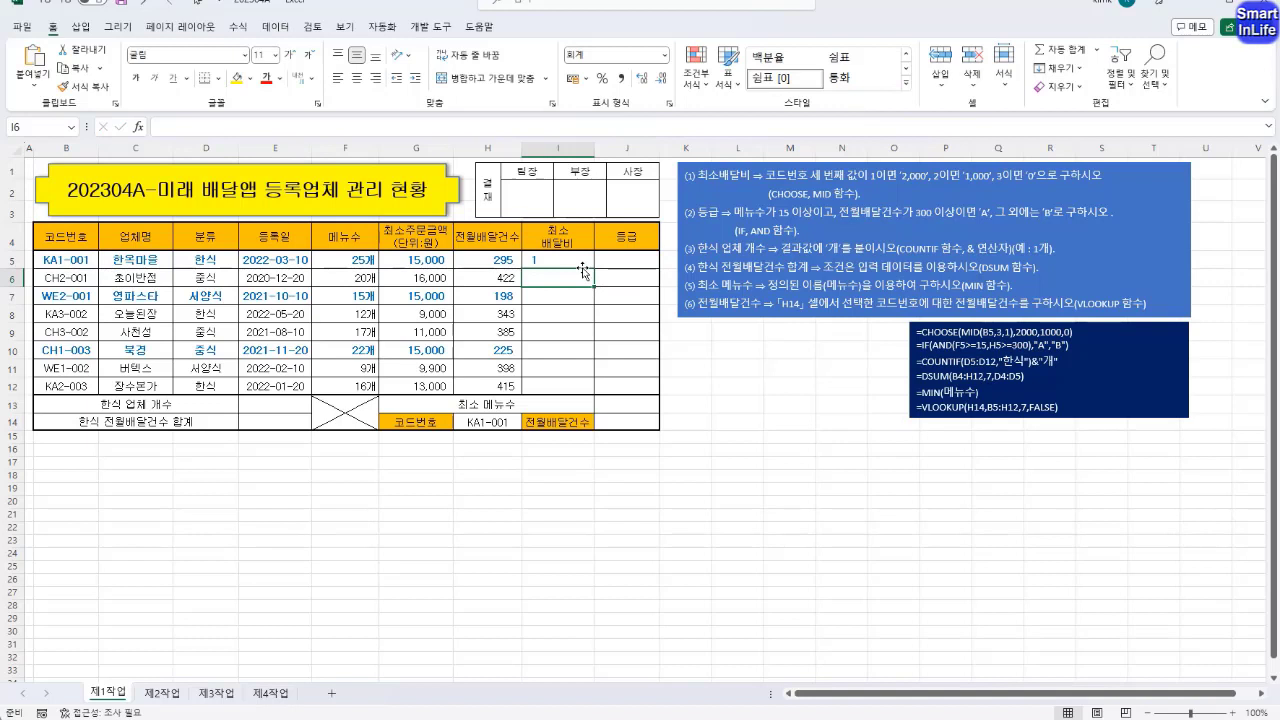
# Nest the MID formula in I5 inside a CHOOSE function as its index argument
pyautogui.click(580, 262)
pyautogui.doubleClick(532, 260)
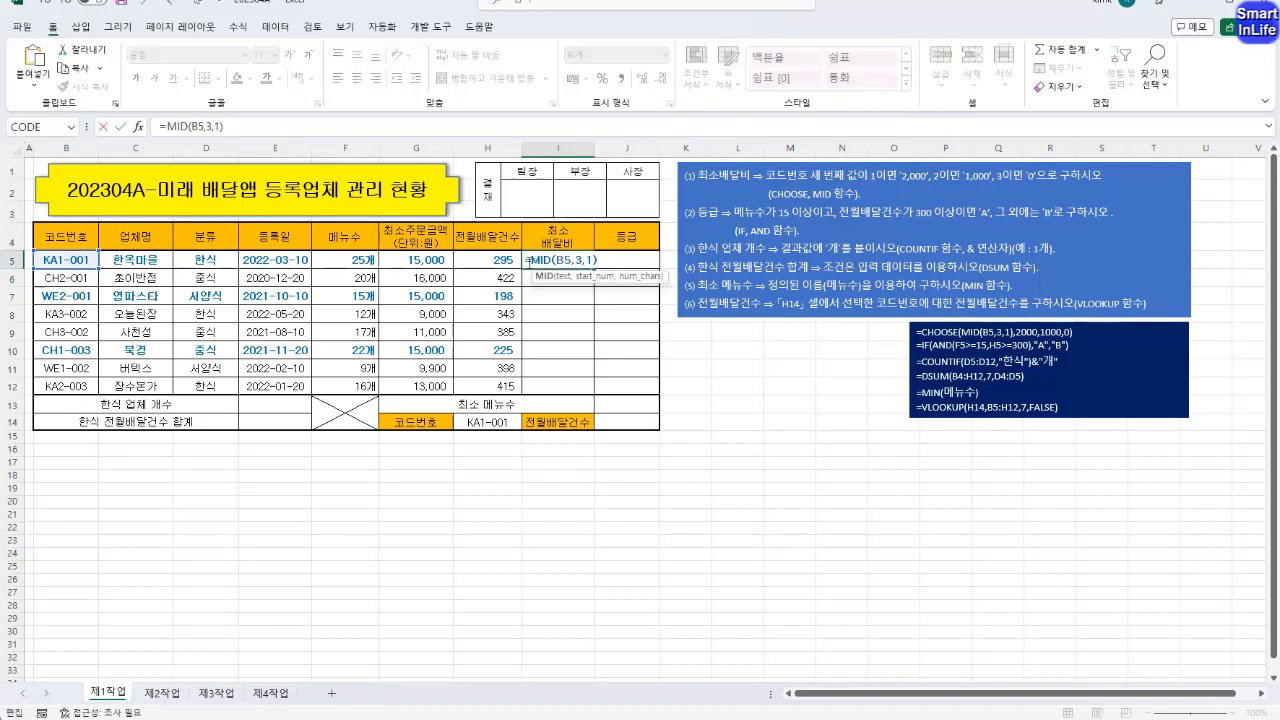
pyautogui.click(530, 260)
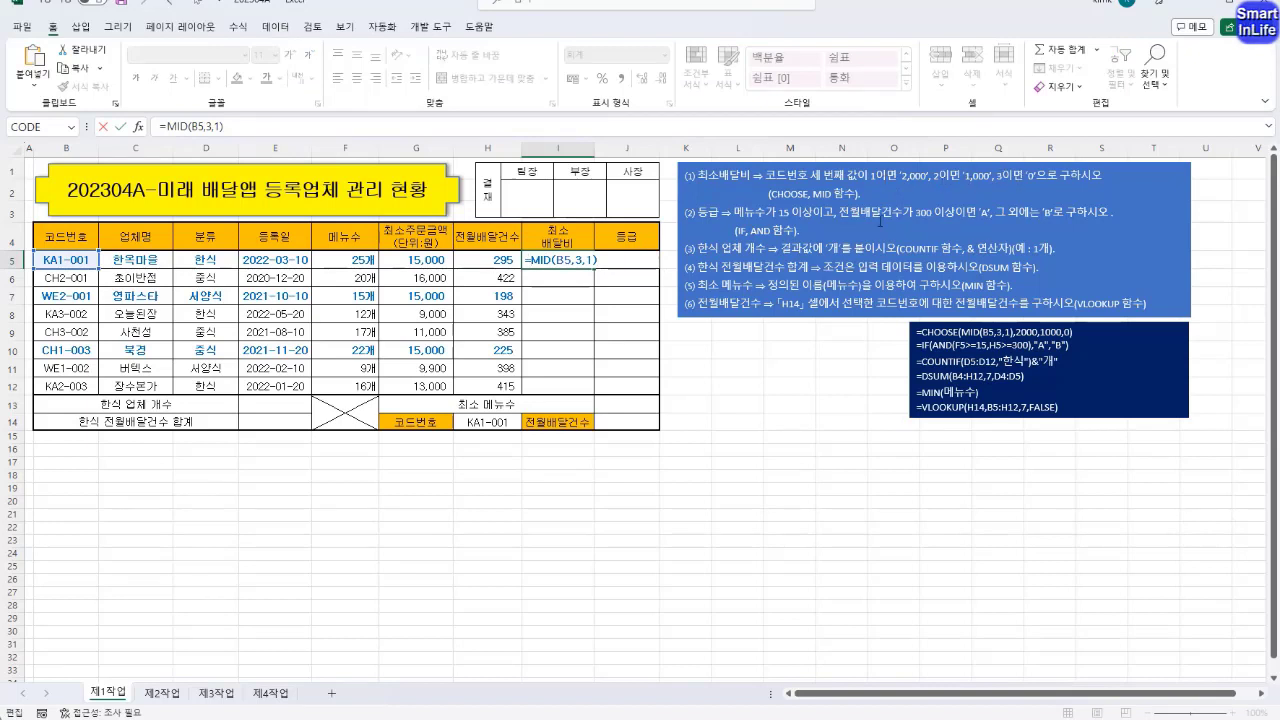
pyautogui.click(532, 260)
pyautogui.write('CHOO')
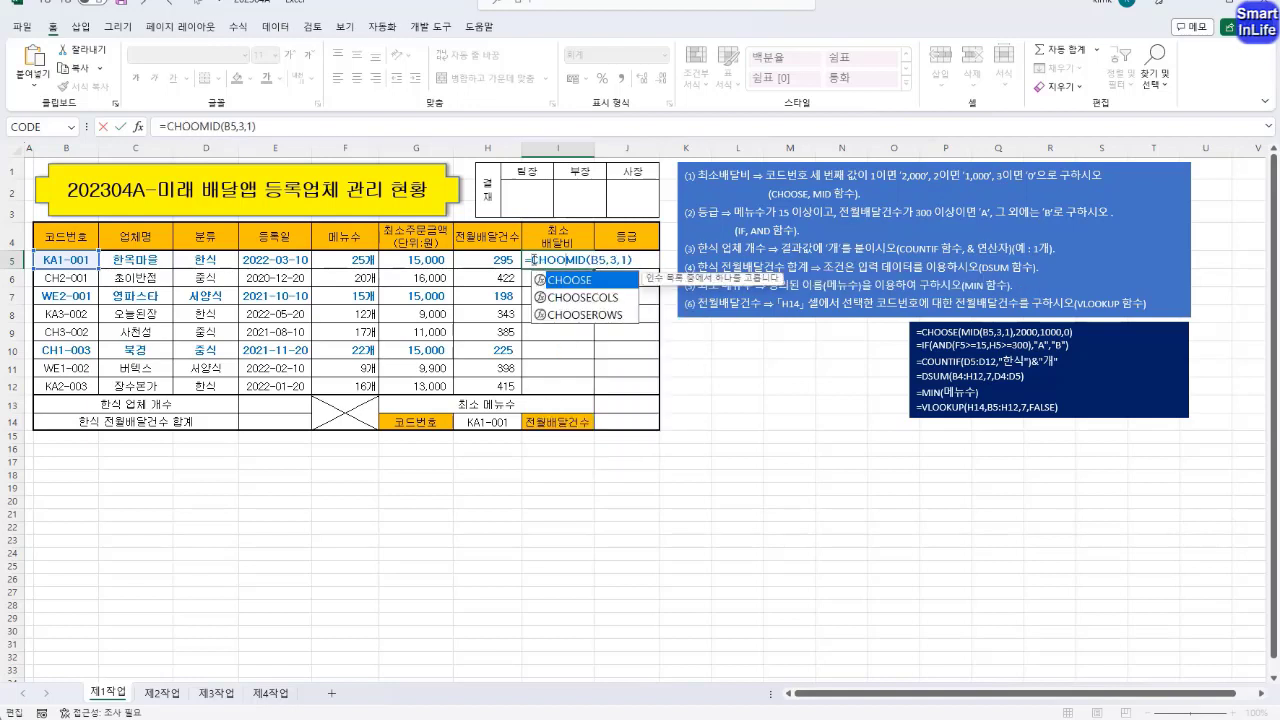
pyautogui.press('Tab')
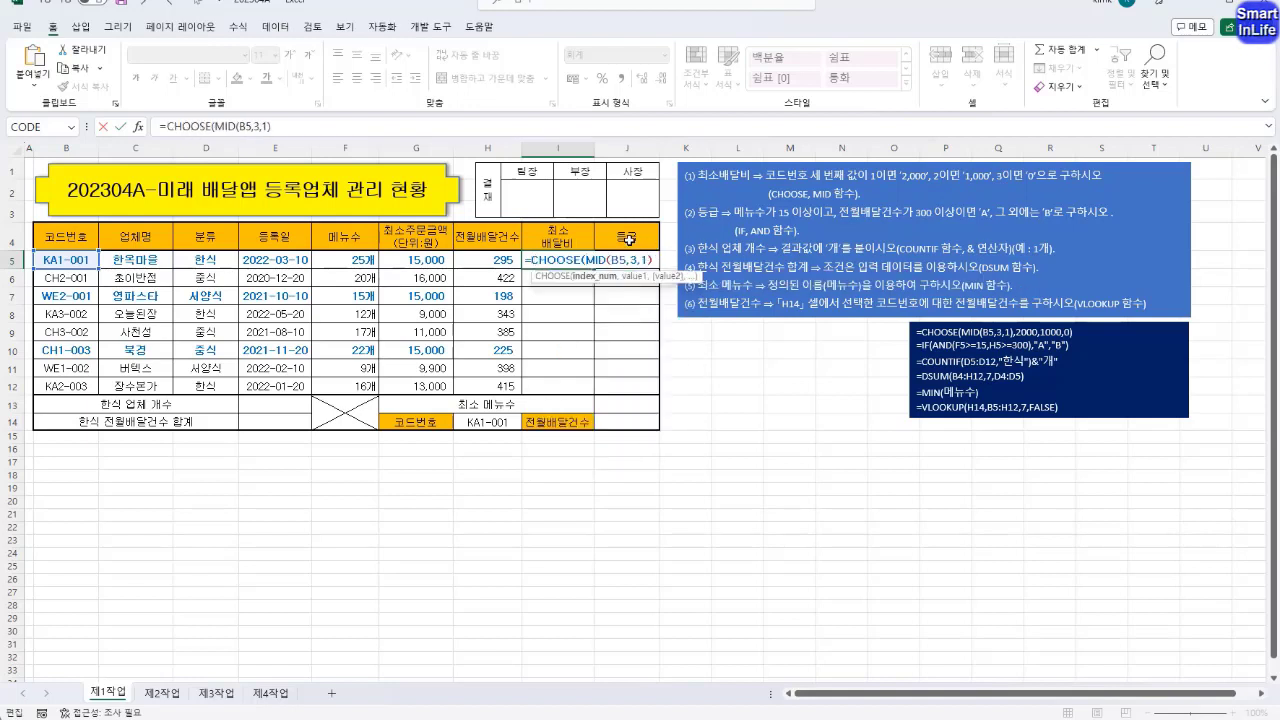
# Complete the CHOOSE formula in I5 with the values 2000, 1000 and 0, giving =CHOOSE(MID(B5,3,1),2000,1000,0)
pyautogui.click(286, 125)
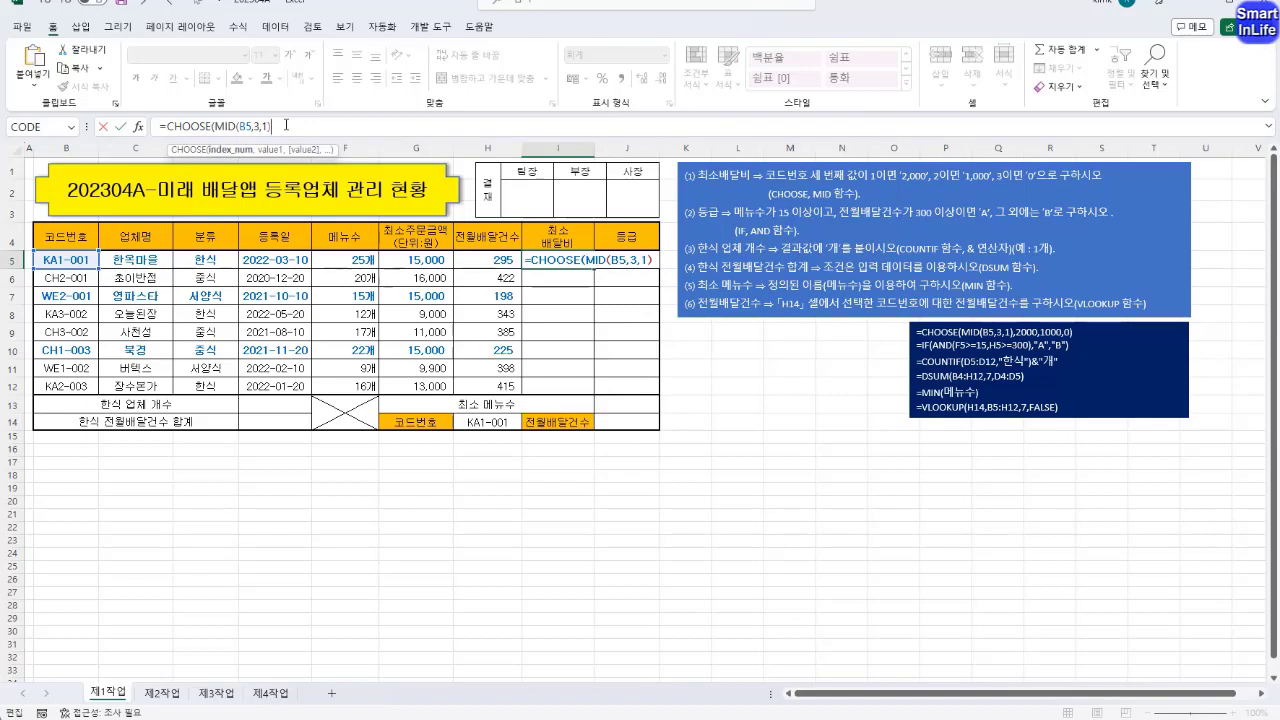
pyautogui.write(',')
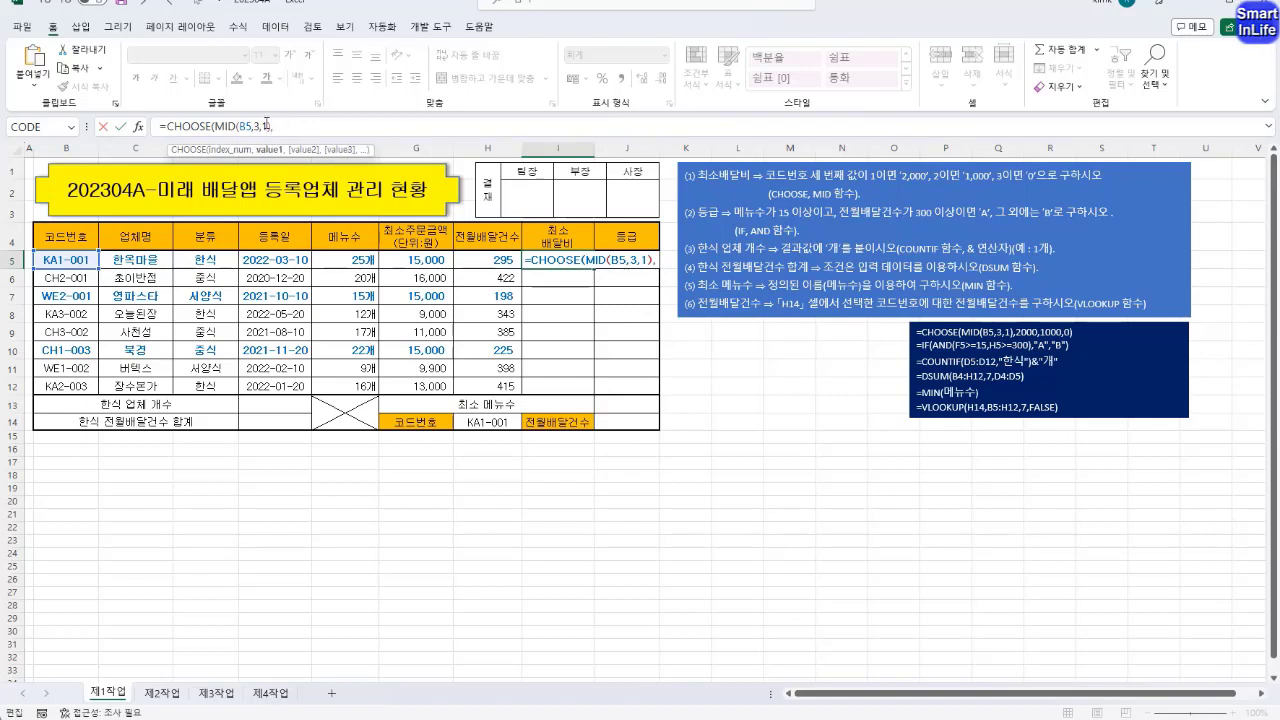
pyautogui.moveTo(266, 125); pyautogui.dragTo(238, 125)
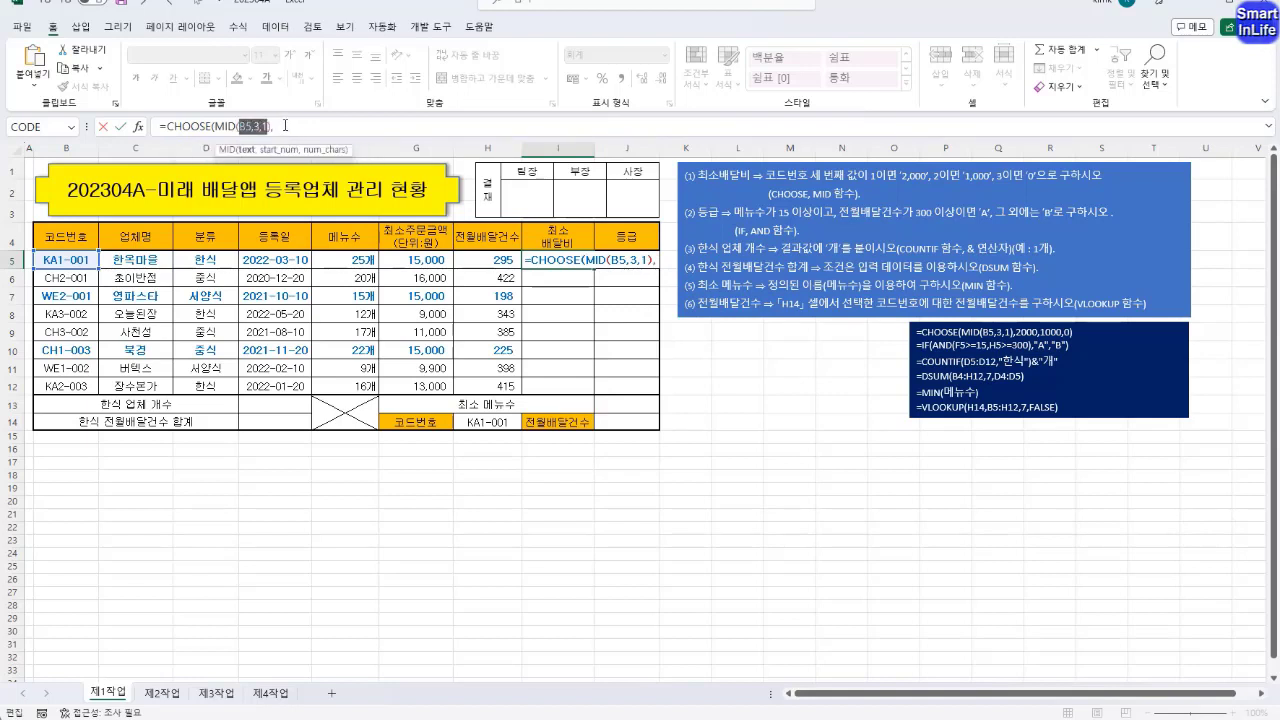
pyautogui.click(285, 125)
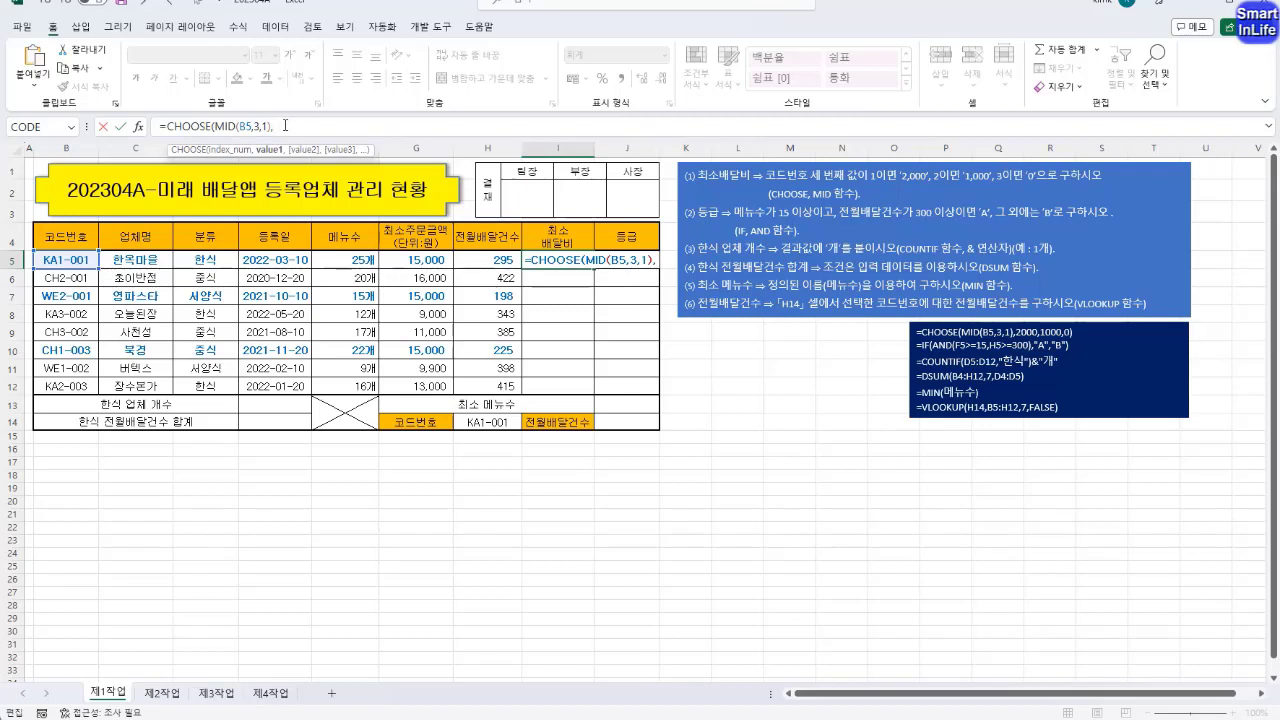
pyautogui.write('2000')
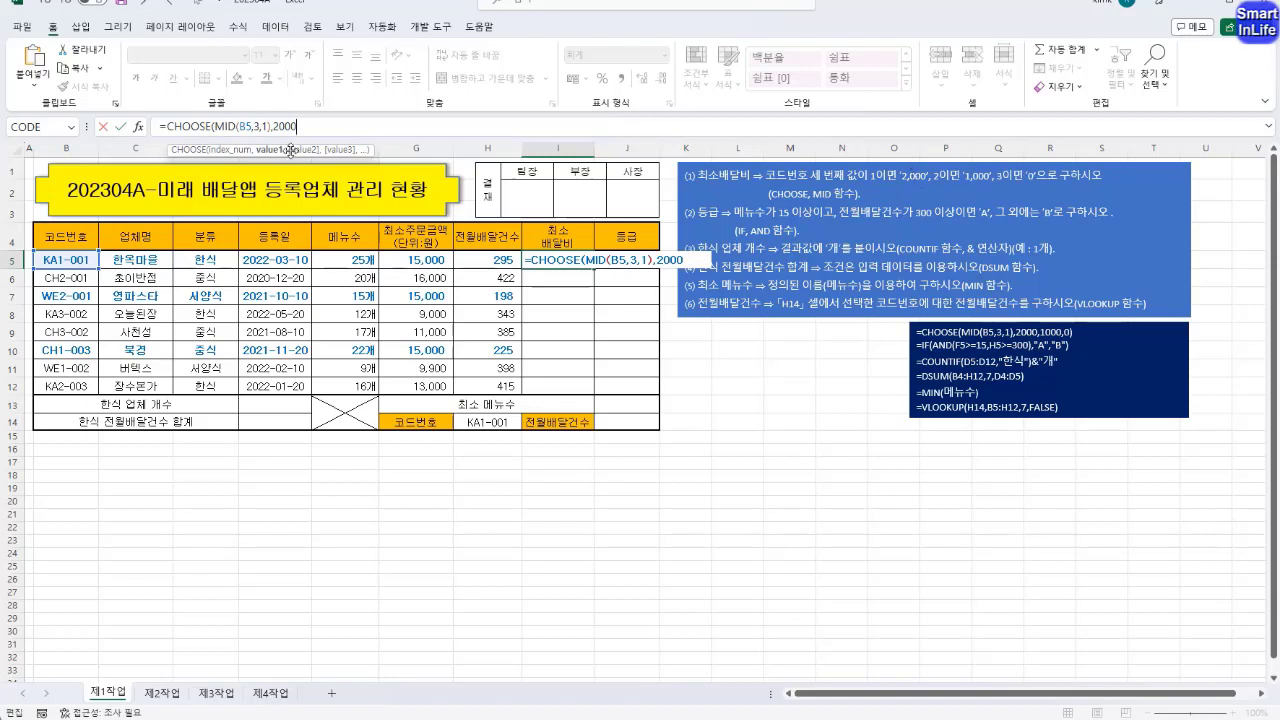
pyautogui.write(',')
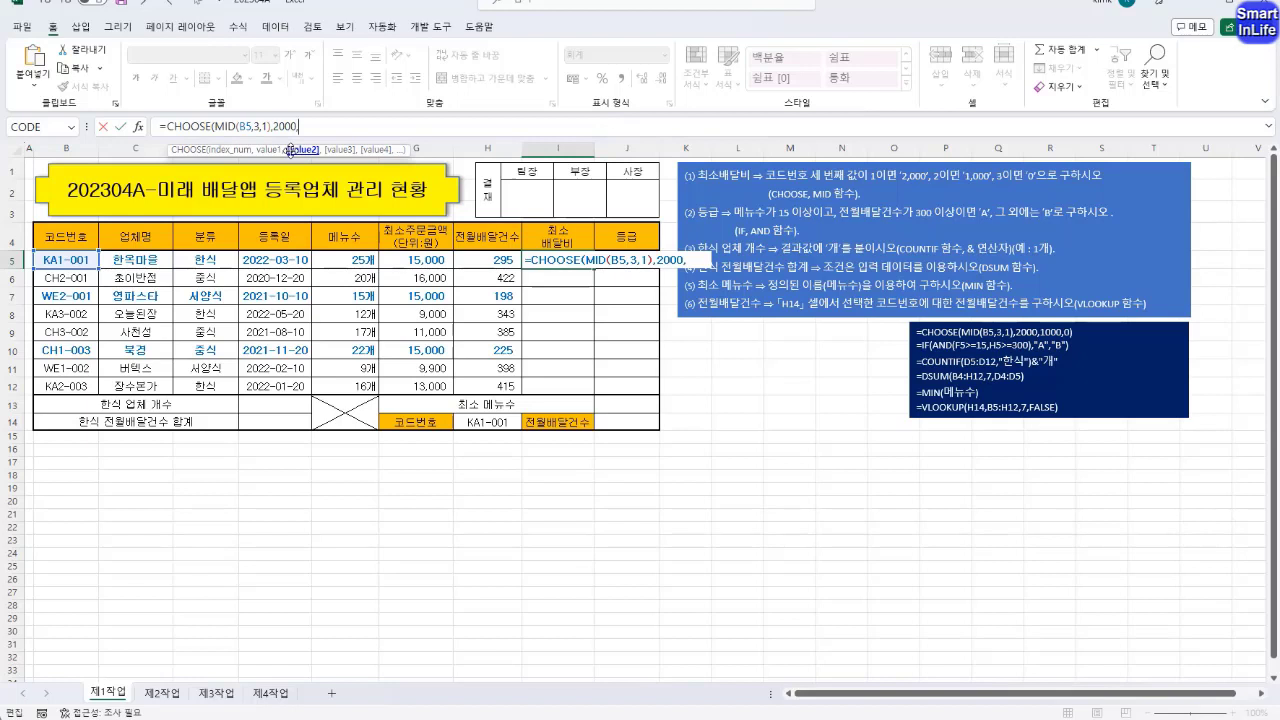
pyautogui.write('1000,0')
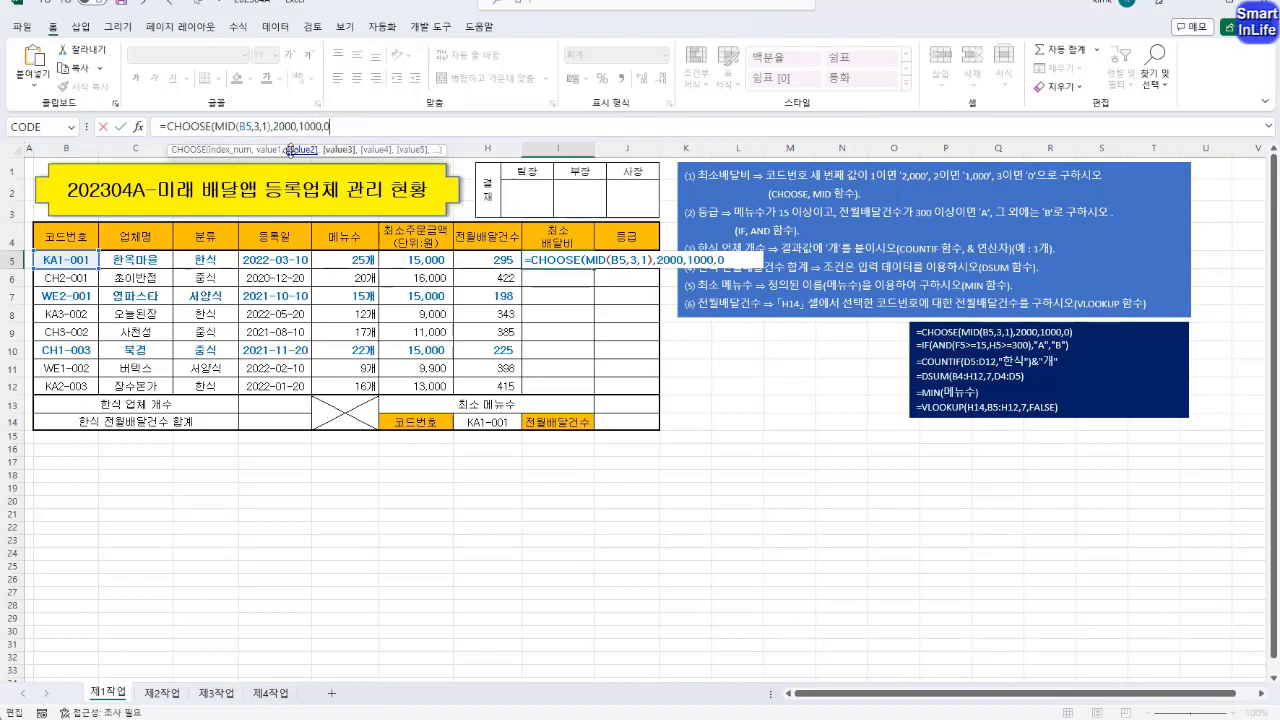
pyautogui.write(')')
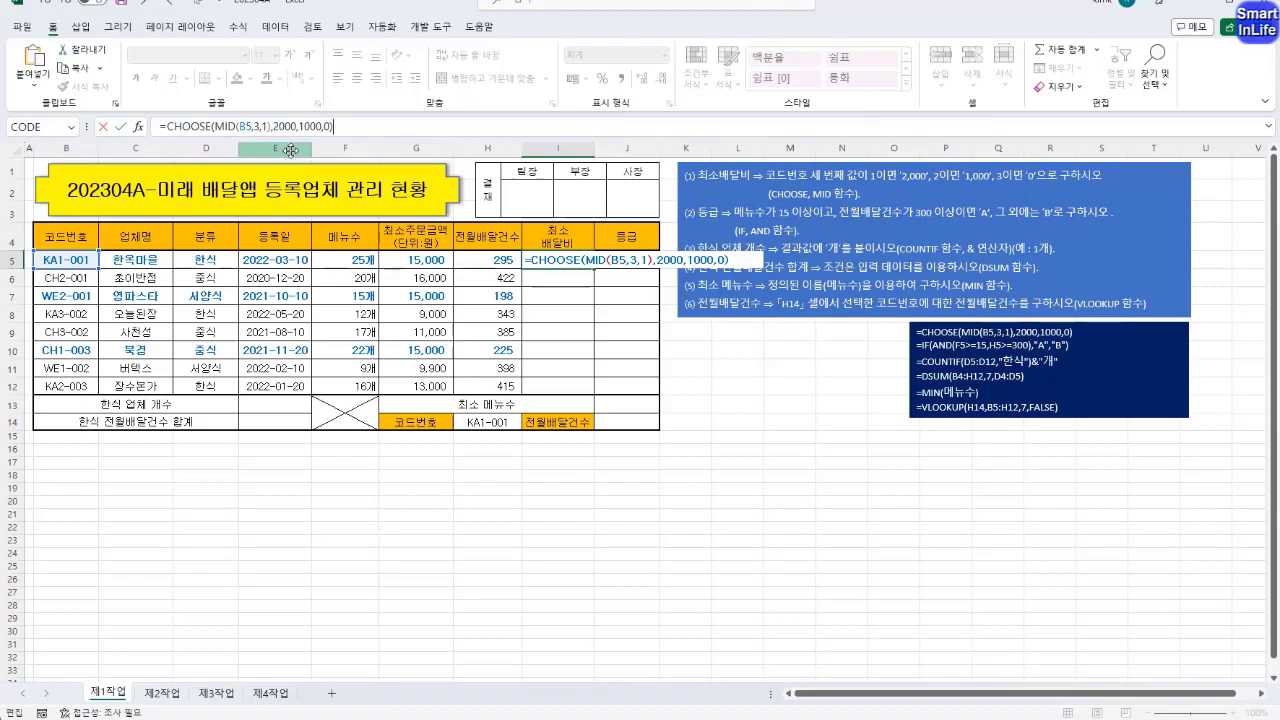
pyautogui.press('Return')
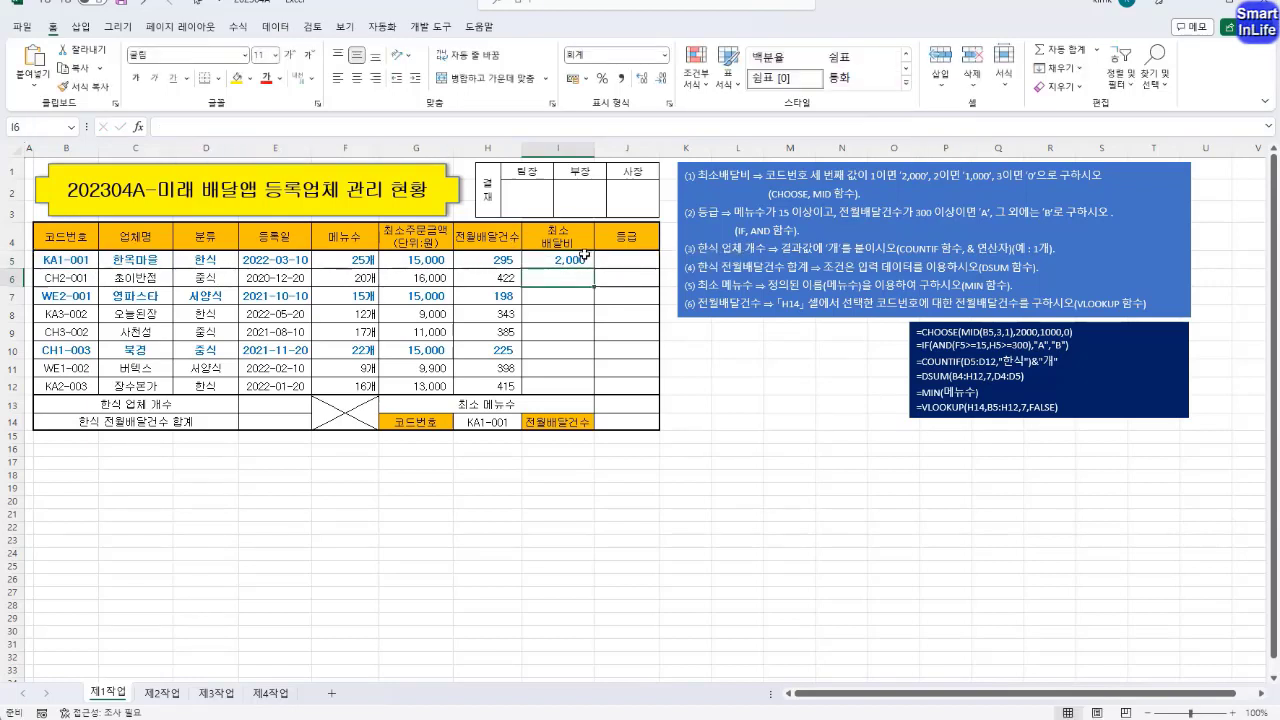
# Fill the CHOOSE formula from I5 down through I12
pyautogui.click(585, 261)
pyautogui.moveTo(588, 263); pyautogui.dragTo(600, 390)
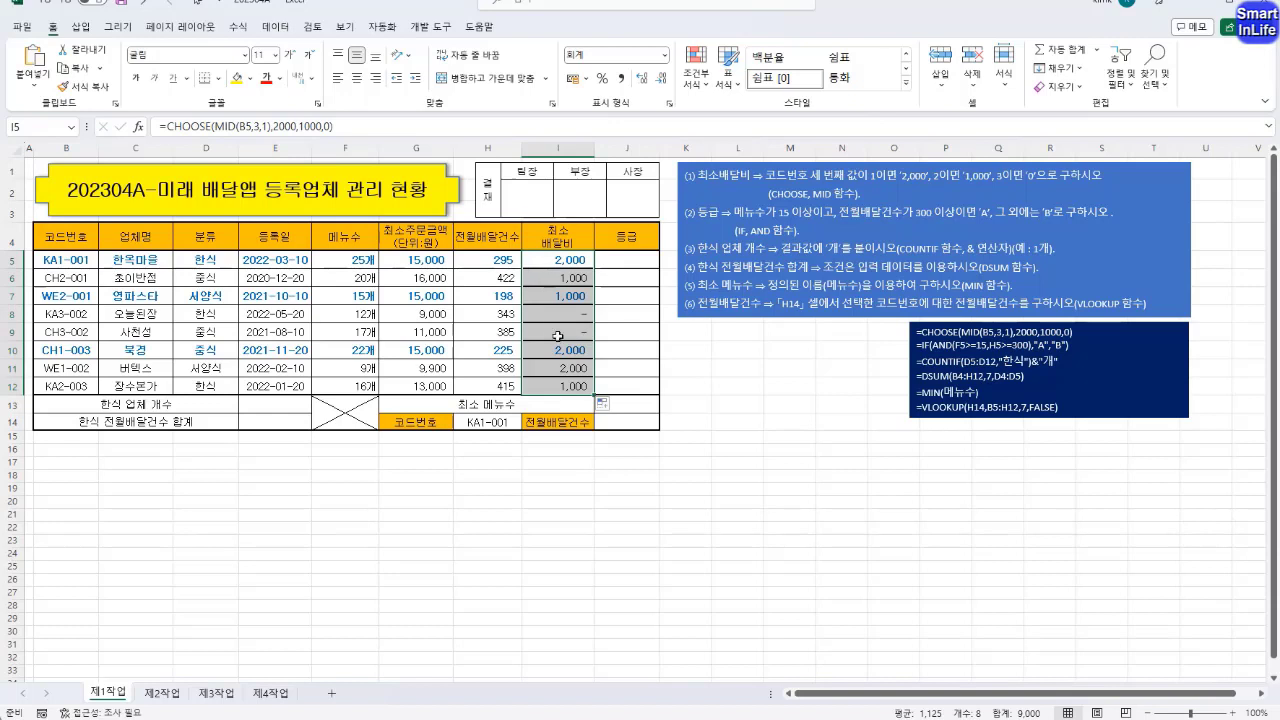
pyautogui.click(604, 408)
pyautogui.click(560, 454)
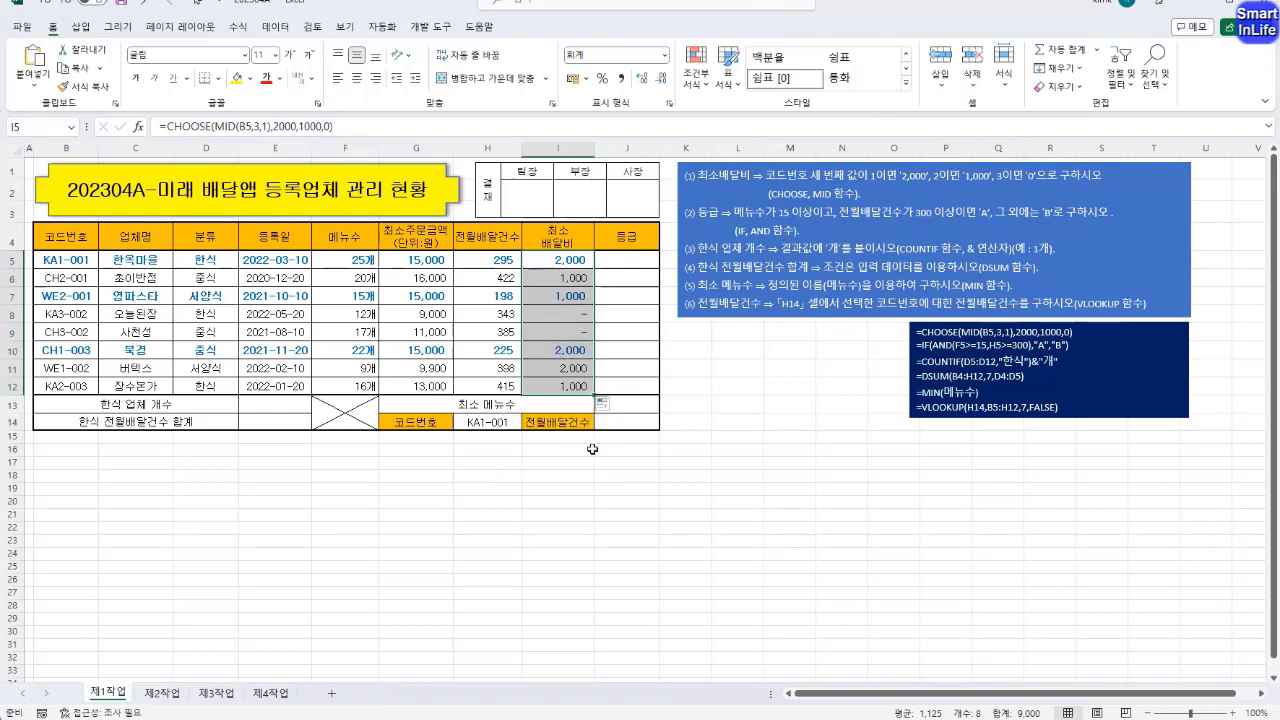
pyautogui.click(558, 330)
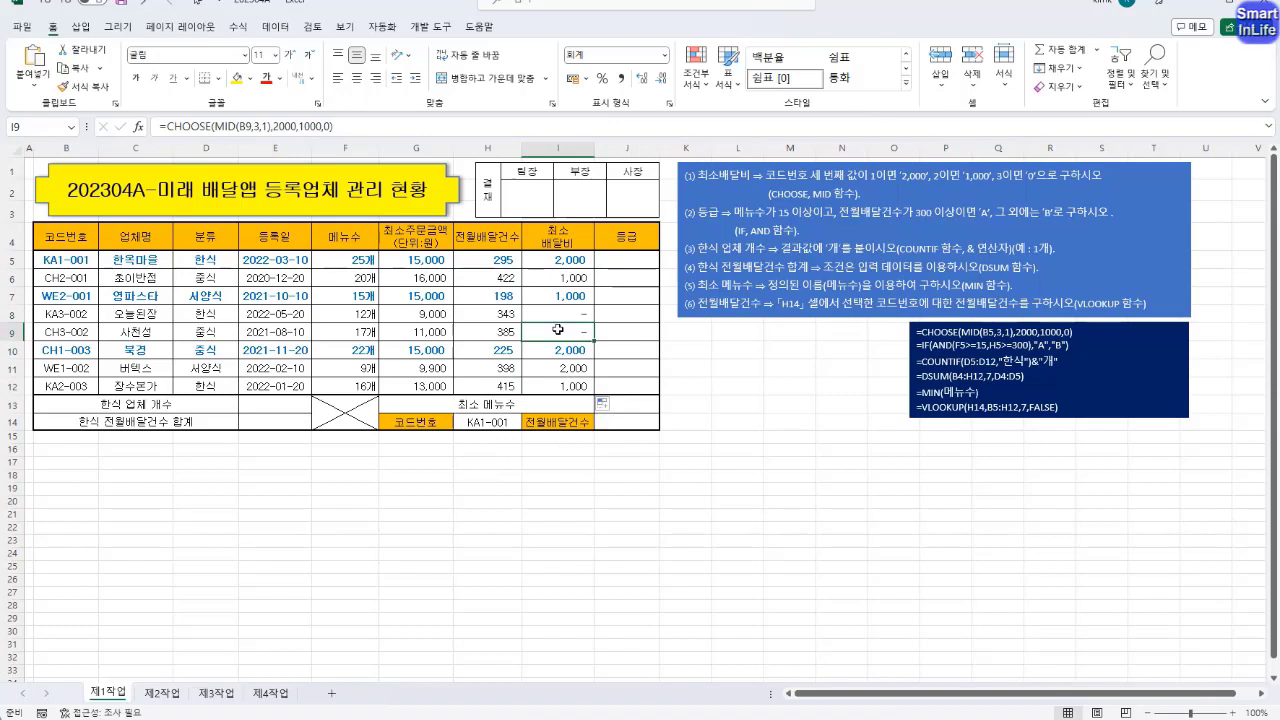
# Select J5 for the grade and review the menu-count and previous-month delivery conditions in instruction (2)
pyautogui.click(637, 262)
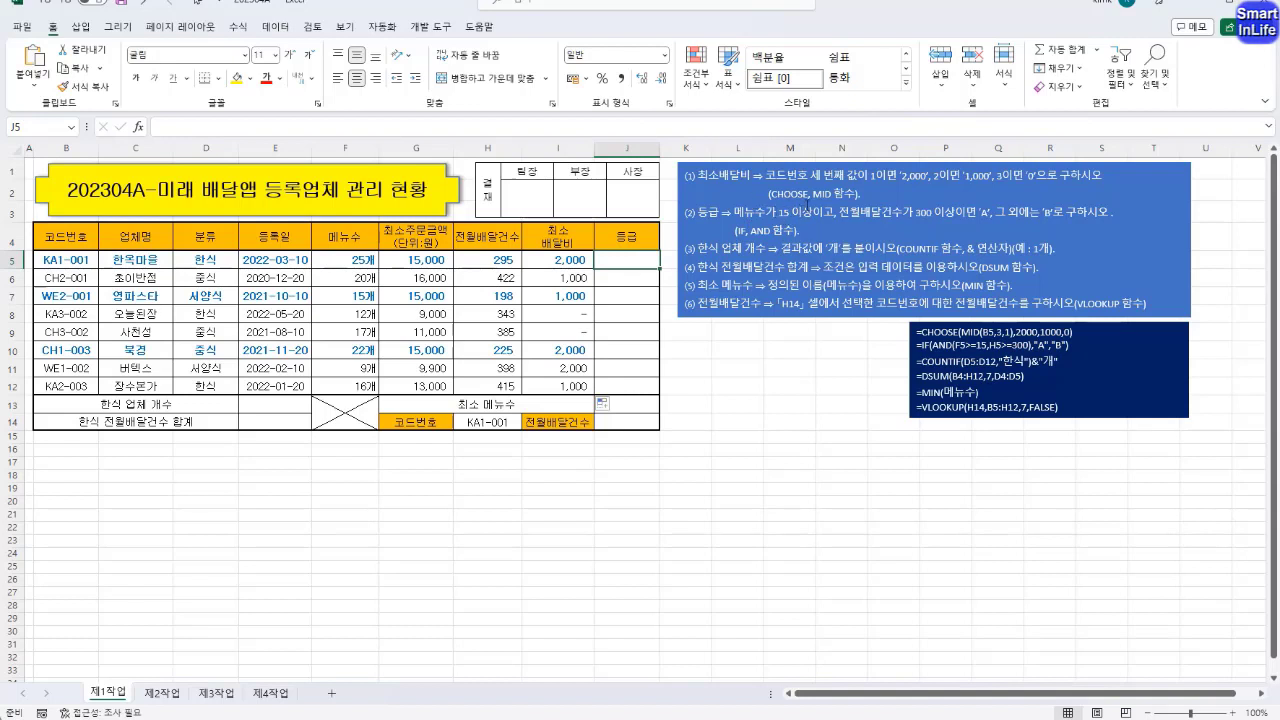
pyautogui.click(822, 213)
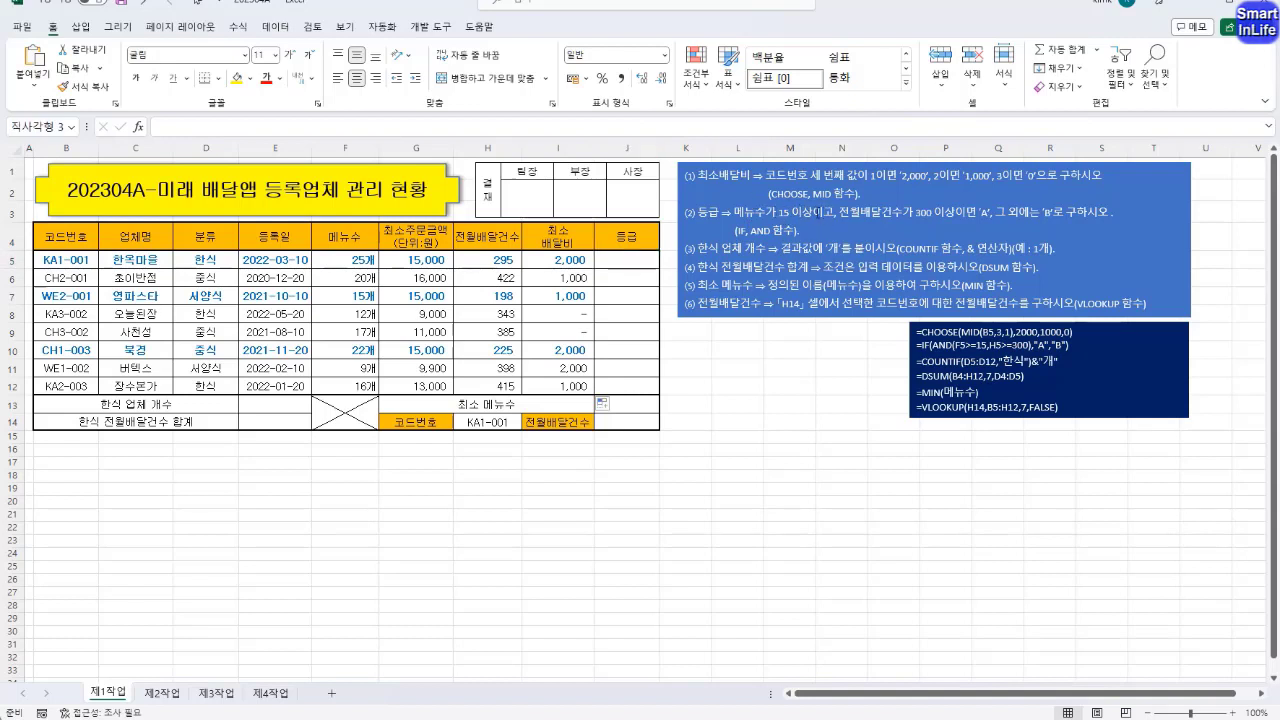
pyautogui.moveTo(778, 212); pyautogui.dragTo(918, 219)
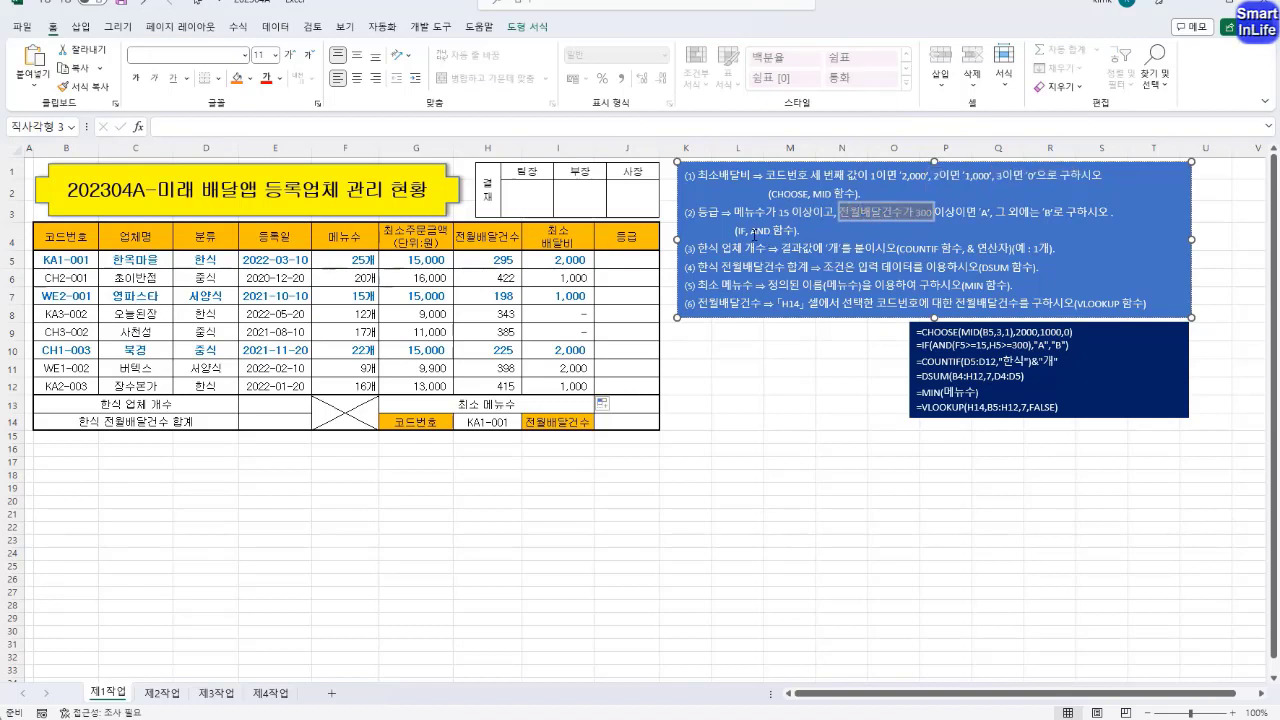
pyautogui.click(755, 231)
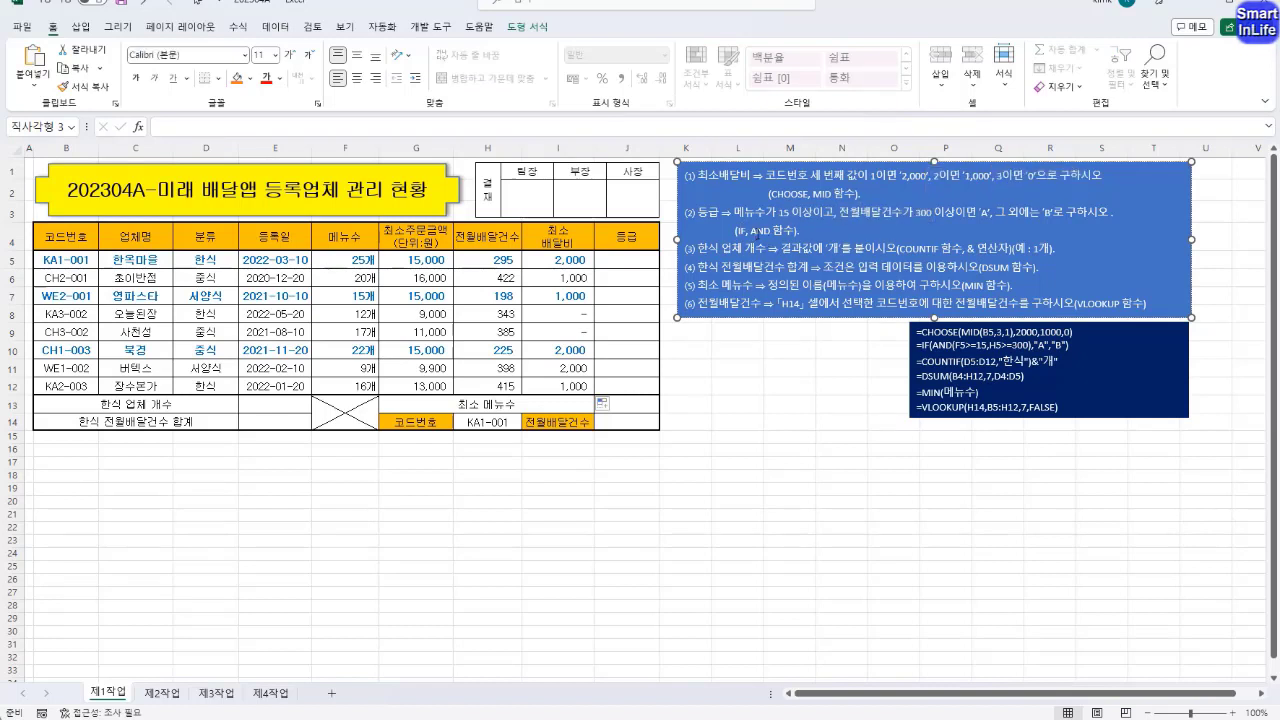
pyautogui.press('Escape')
pyautogui.press('Escape')
# Circle IF in instruction (2) with the pen and handwrite the syntax if(조건식, 참, 거짓) in the empty area below the formula list
pyautogui.moveTo(744, 222); pyautogui.dragTo(748, 223)
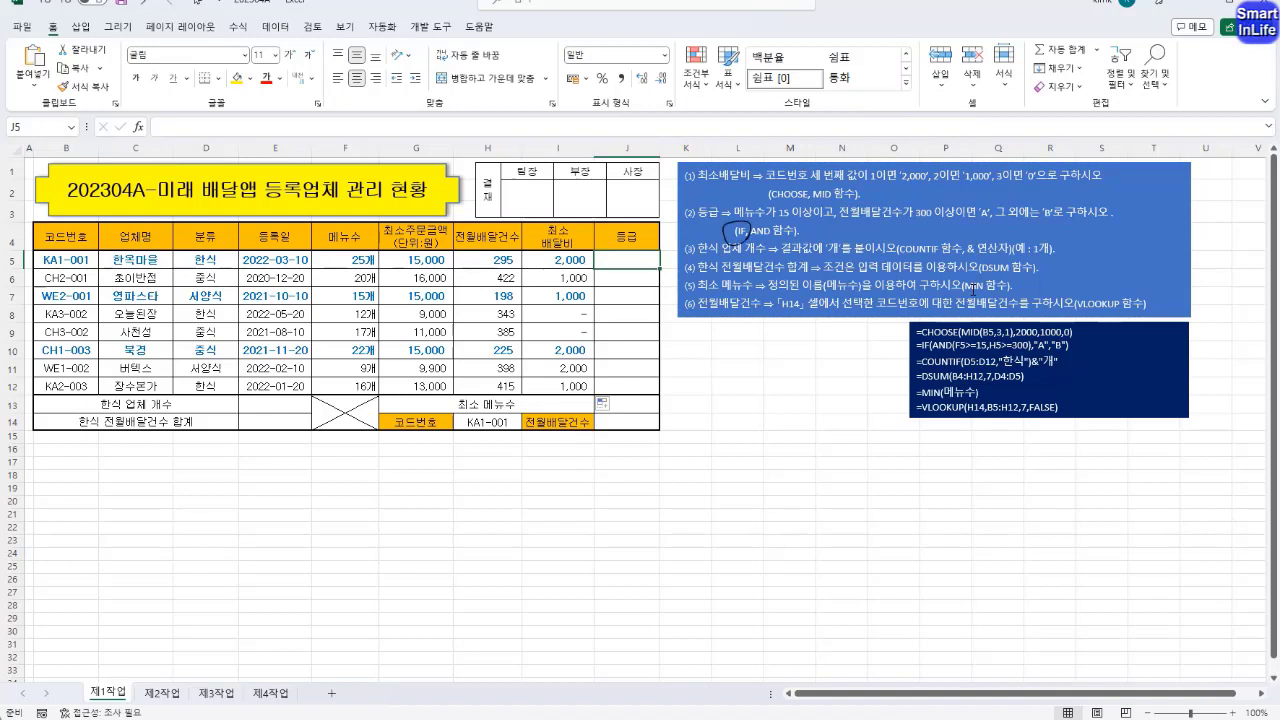
pyautogui.moveTo(729, 449); pyautogui.dragTo(735, 473)
pyautogui.moveTo(749, 445); pyautogui.dragTo(746, 476)
pyautogui.moveTo(739, 461); pyautogui.dragTo(750, 460)
pyautogui.moveTo(770, 449); pyautogui.dragTo(772, 473)
pyautogui.moveTo(775, 450)
pyautogui.mouseDown()
pyautogui.moveTo(797, 472)
pyautogui.moveTo(950, 472)
pyautogui.mouseUp()
pyautogui.moveTo(960, 455); pyautogui.dragTo(1000, 480)
pyautogui.moveTo(994, 452); pyautogui.dragTo(1002, 480)
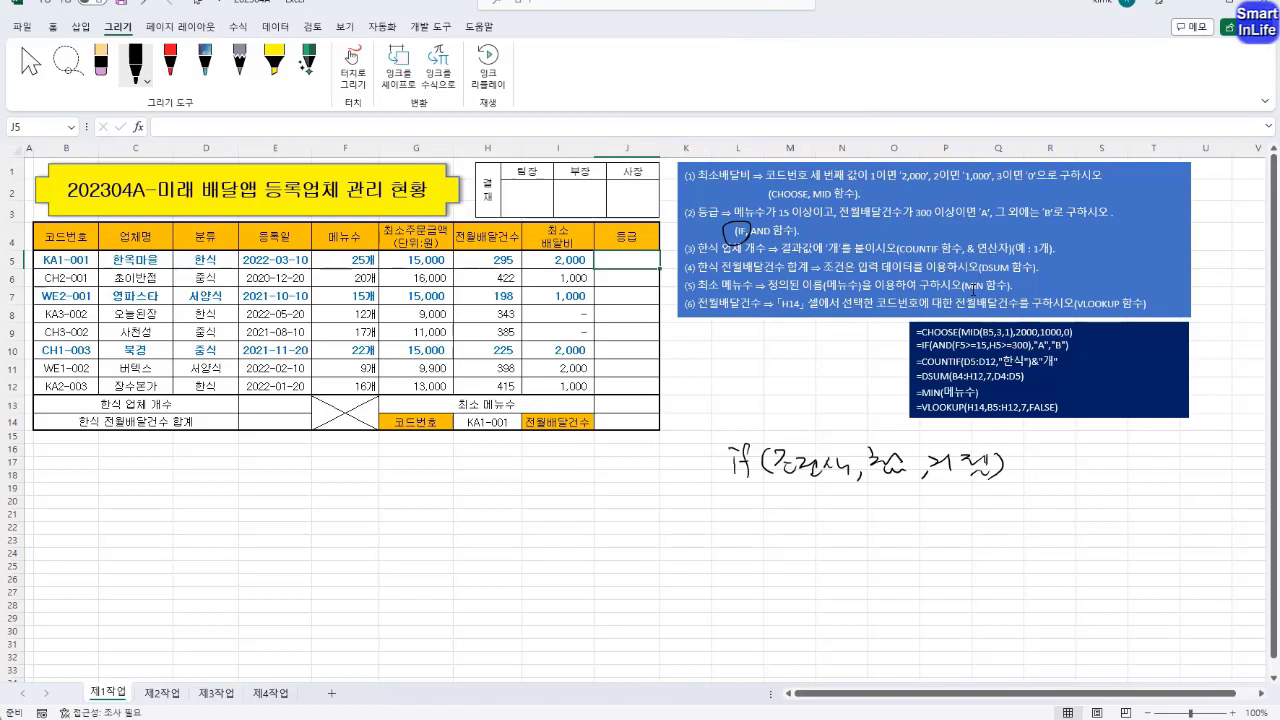
# Mark the 'A' and 'B' results in instruction (2) and handwrite "A", "B") under the IF syntax's true and false arguments
pyautogui.moveTo(990, 212)
pyautogui.mouseDown()
pyautogui.moveTo(968, 218)
pyautogui.moveTo(992, 208)
pyautogui.moveTo(1046, 228)
pyautogui.moveTo(1062, 212)
pyautogui.mouseUp()
pyautogui.moveTo(870, 482)
pyautogui.mouseDown()
pyautogui.moveTo(906, 483)
pyautogui.moveTo(880, 514)
pyautogui.moveTo(899, 515)
pyautogui.mouseUp()
pyautogui.moveTo(884, 508); pyautogui.dragTo(908, 504)
pyautogui.moveTo(914, 498)
pyautogui.mouseDown()
pyautogui.moveTo(923, 526)
pyautogui.moveTo(957, 507)
pyautogui.mouseUp()
pyautogui.moveTo(963, 498); pyautogui.dragTo(967, 519)
pyautogui.moveTo(985, 498); pyautogui.dragTo(984, 507)
pyautogui.moveTo(991, 498); pyautogui.dragTo(997, 521)
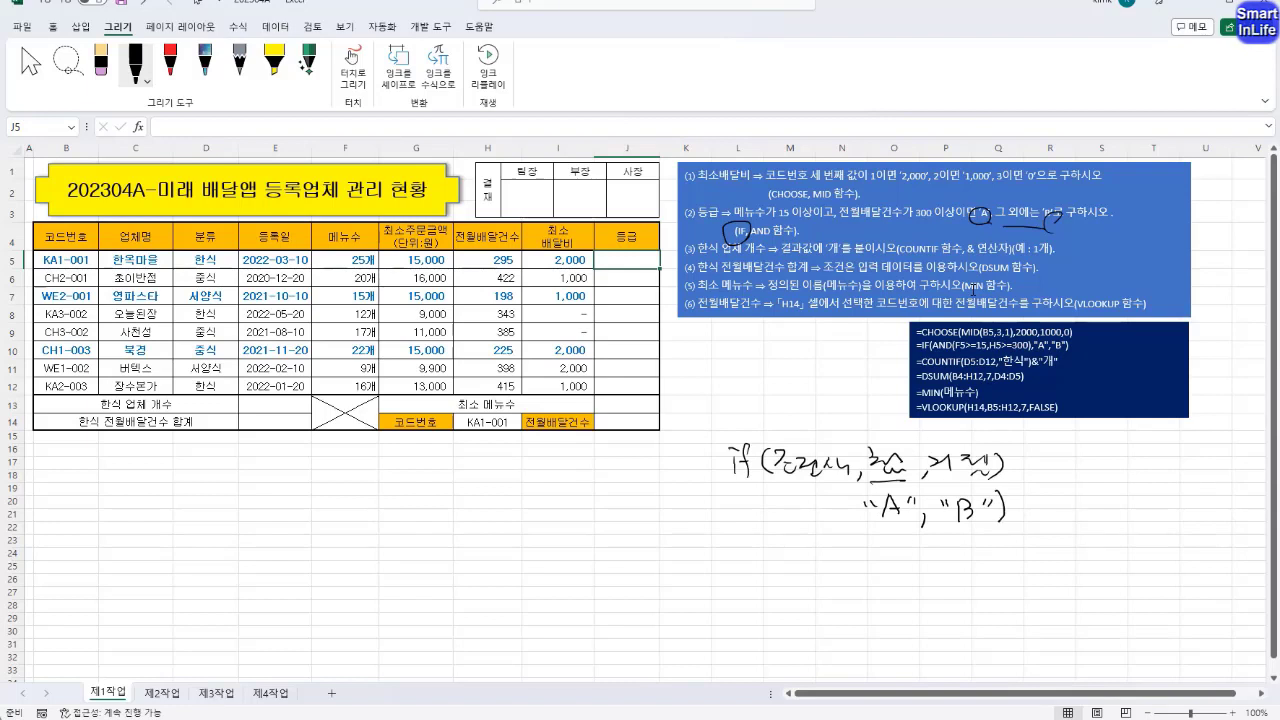
# Underline both conditions in instruction (2) and handwrite them as >=15 and >=300 under the IF syntax's condition argument
pyautogui.moveTo(774, 471)
pyautogui.mouseDown()
pyautogui.moveTo(848, 470)
pyautogui.moveTo(776, 472)
pyautogui.mouseUp()
pyautogui.moveTo(697, 529); pyautogui.dragTo(853, 533)
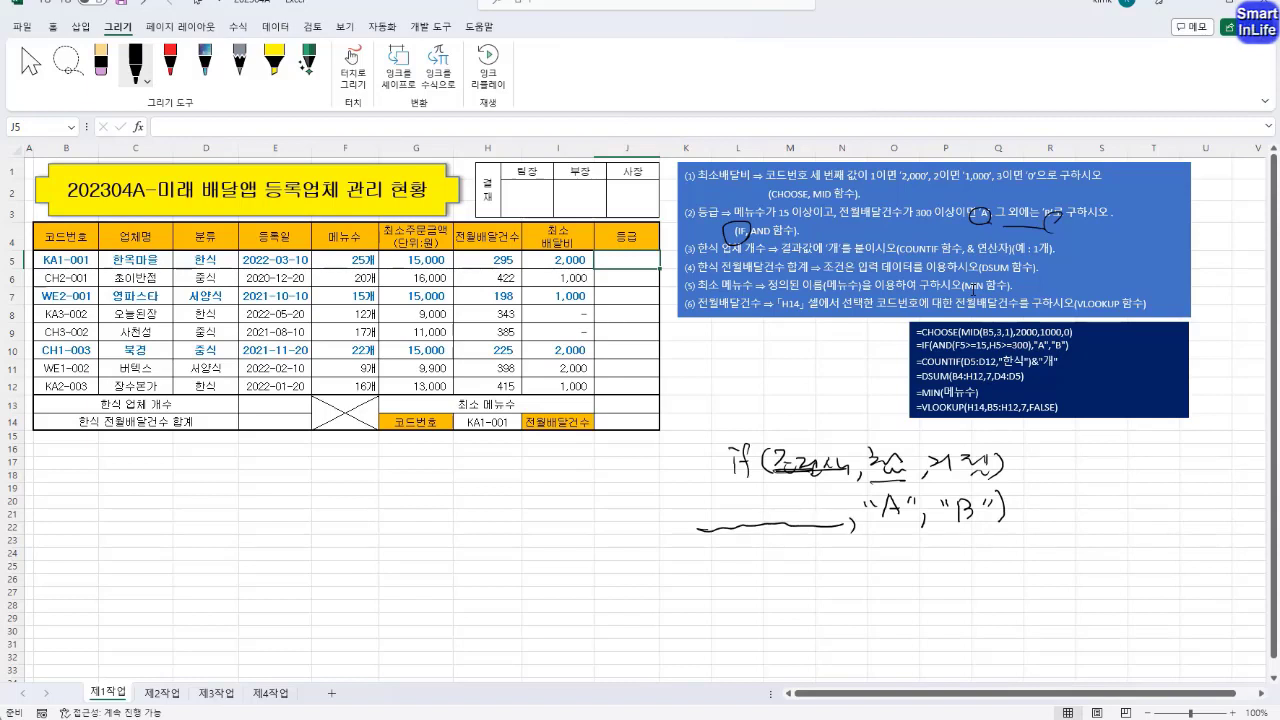
pyautogui.moveTo(744, 219)
pyautogui.mouseDown()
pyautogui.moveTo(820, 218)
pyautogui.moveTo(774, 217)
pyautogui.mouseUp()
pyautogui.moveTo(675, 513)
pyautogui.mouseDown()
pyautogui.moveTo(689, 525)
pyautogui.moveTo(734, 516)
pyautogui.mouseUp()
pyautogui.moveTo(743, 505); pyautogui.dragTo(764, 532)
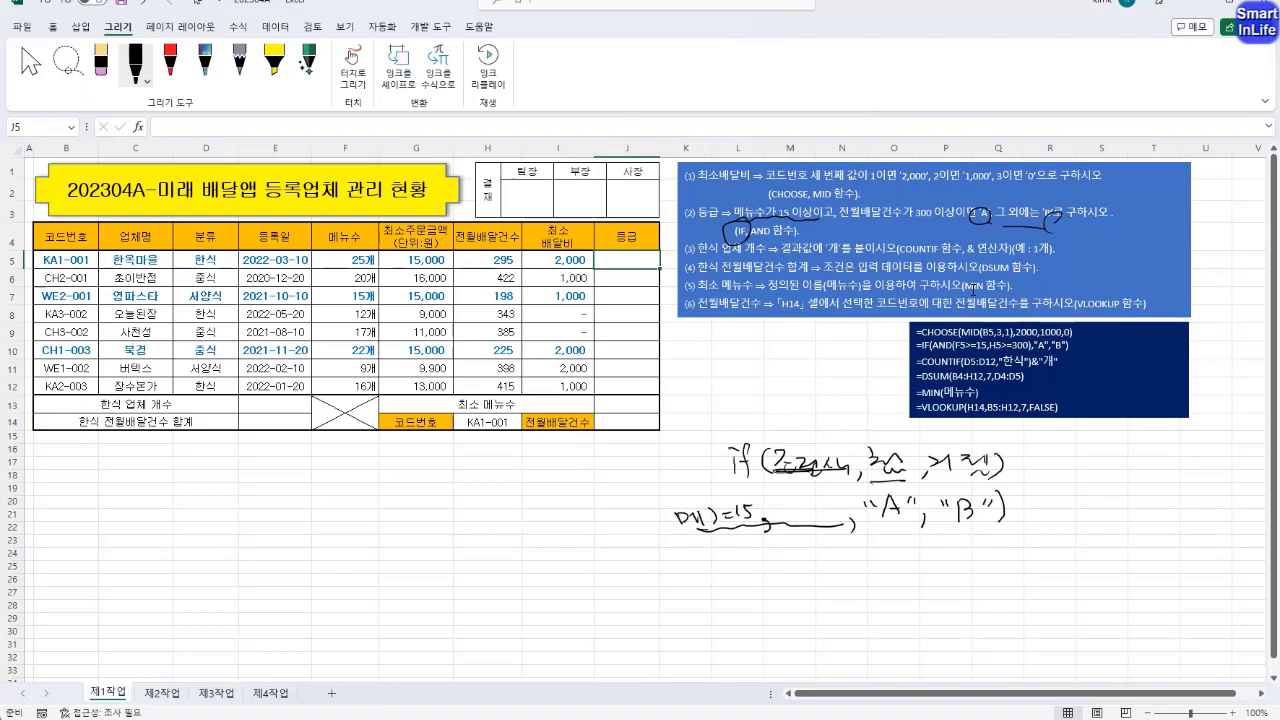
pyautogui.moveTo(875, 528); pyautogui.dragTo(984, 528)
pyautogui.moveTo(846, 220); pyautogui.dragTo(924, 221)
pyautogui.moveTo(763, 504)
pyautogui.mouseDown()
pyautogui.moveTo(790, 522)
pyautogui.moveTo(851, 514)
pyautogui.mouseUp()
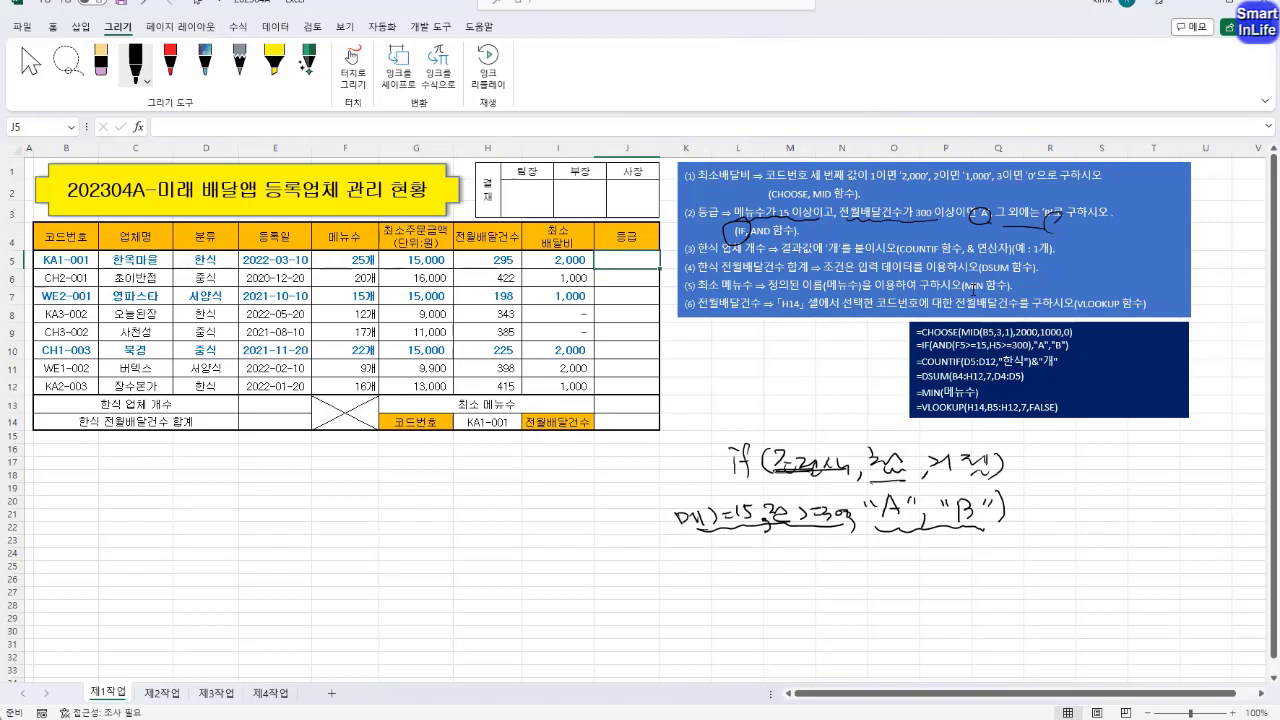
# Enclose the two handwritten conditions in AND( ) followed by a comma, and circle the connecting word in instruction (2)
pyautogui.moveTo(664, 492)
pyautogui.mouseDown()
pyautogui.moveTo(660, 530)
pyautogui.moveTo(806, 519)
pyautogui.mouseUp()
pyautogui.moveTo(818, 219)
pyautogui.mouseDown()
pyautogui.moveTo(833, 211)
pyautogui.moveTo(834, 222)
pyautogui.mouseUp()
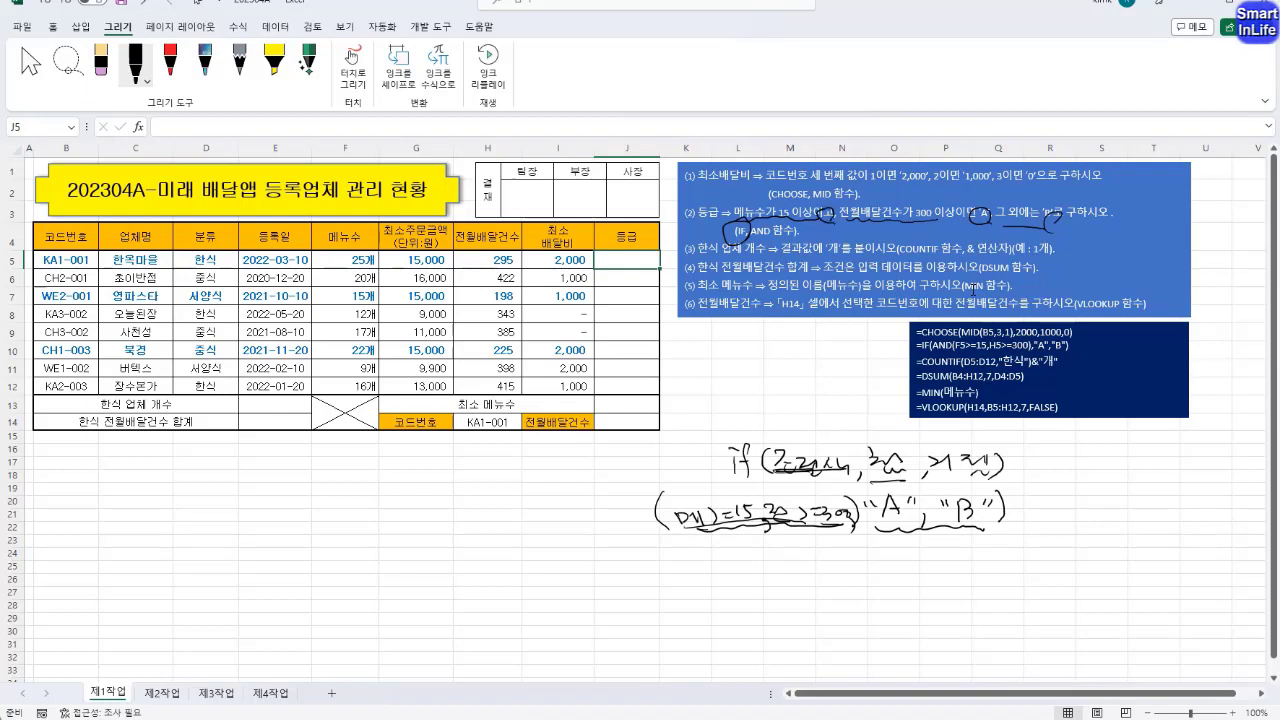
pyautogui.moveTo(594, 523)
pyautogui.mouseDown()
pyautogui.moveTo(622, 503)
pyautogui.moveTo(646, 531)
pyautogui.moveTo(657, 515)
pyautogui.moveTo(672, 524)
pyautogui.mouseUp()
pyautogui.moveTo(843, 494)
pyautogui.mouseDown()
pyautogui.moveTo(861, 541)
pyautogui.moveTo(970, 528)
pyautogui.moveTo(940, 528)
pyautogui.mouseUp()
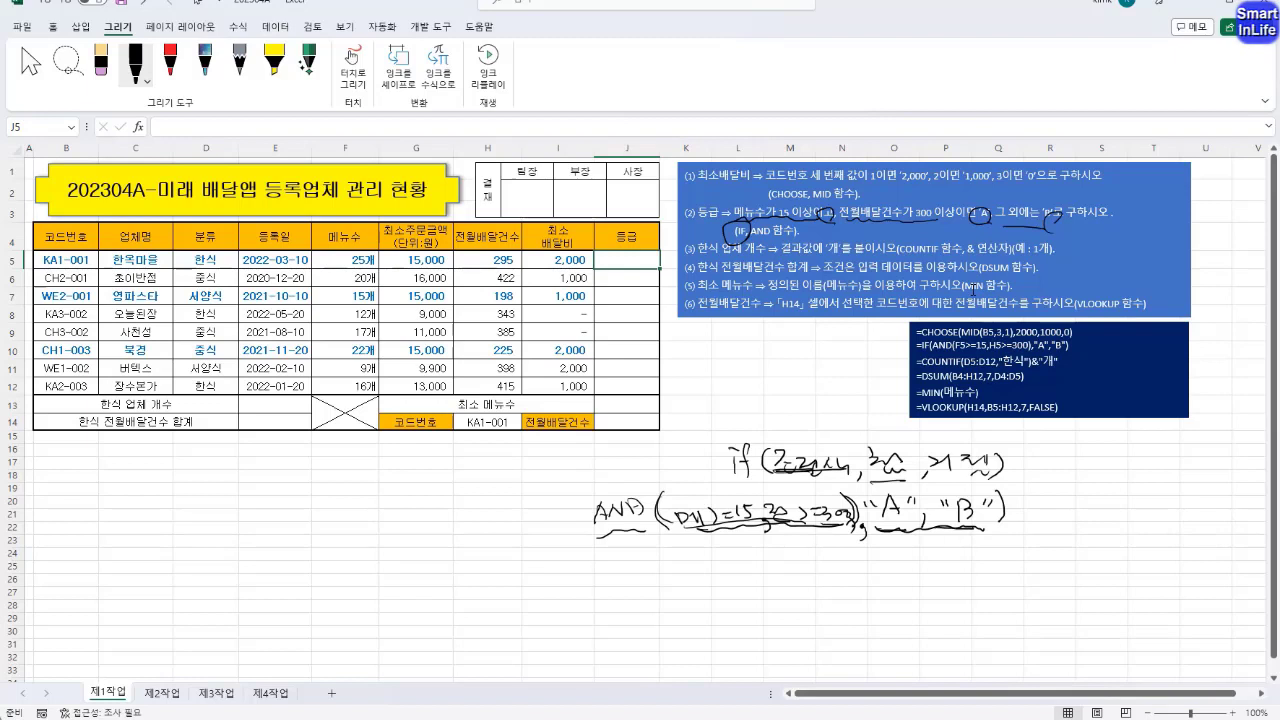
# Handwrite "if(" before the AND expression and underline AND and its conditions again
pyautogui.moveTo(536, 491); pyautogui.dragTo(547, 494)
pyautogui.moveTo(550, 505)
pyautogui.mouseDown()
pyautogui.moveTo(556, 534)
pyautogui.moveTo(567, 518)
pyautogui.mouseUp()
pyautogui.moveTo(590, 498)
pyautogui.mouseDown()
pyautogui.moveTo(578, 530)
pyautogui.moveTo(816, 532)
pyautogui.mouseUp()
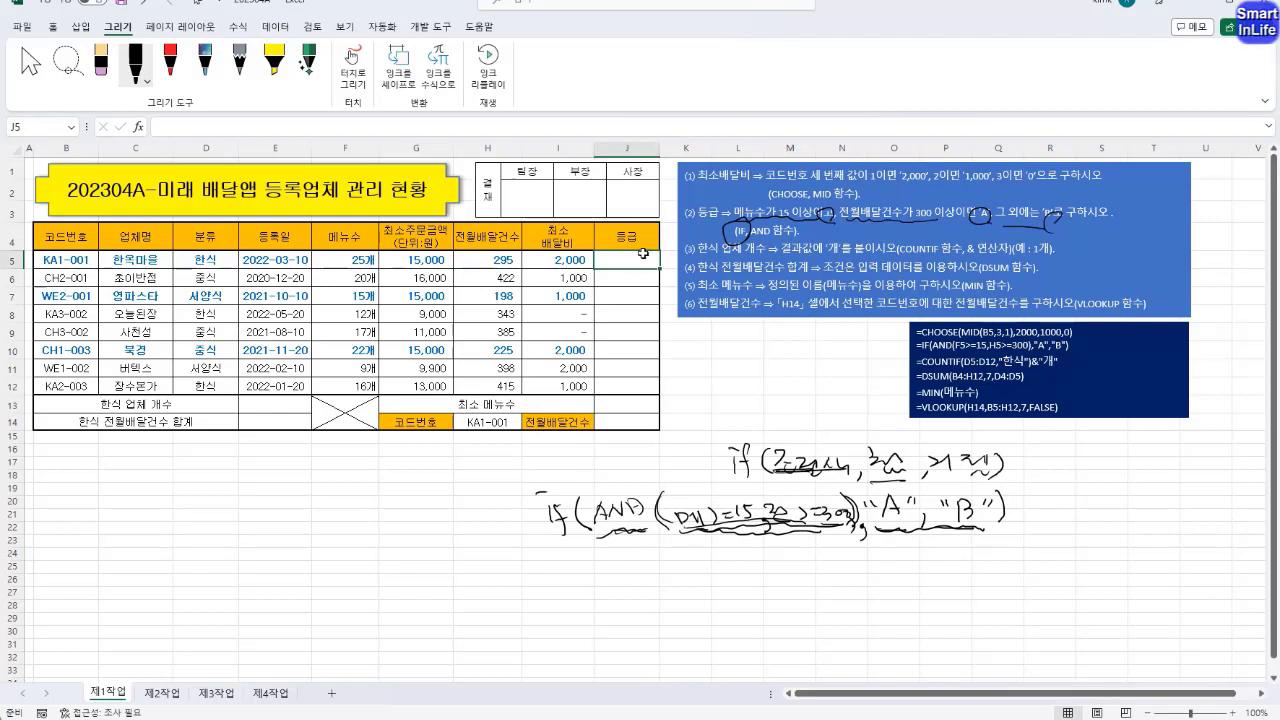
# Begin an IF formula in the first 등급 cell, J5
pyautogui.write('=IF(')
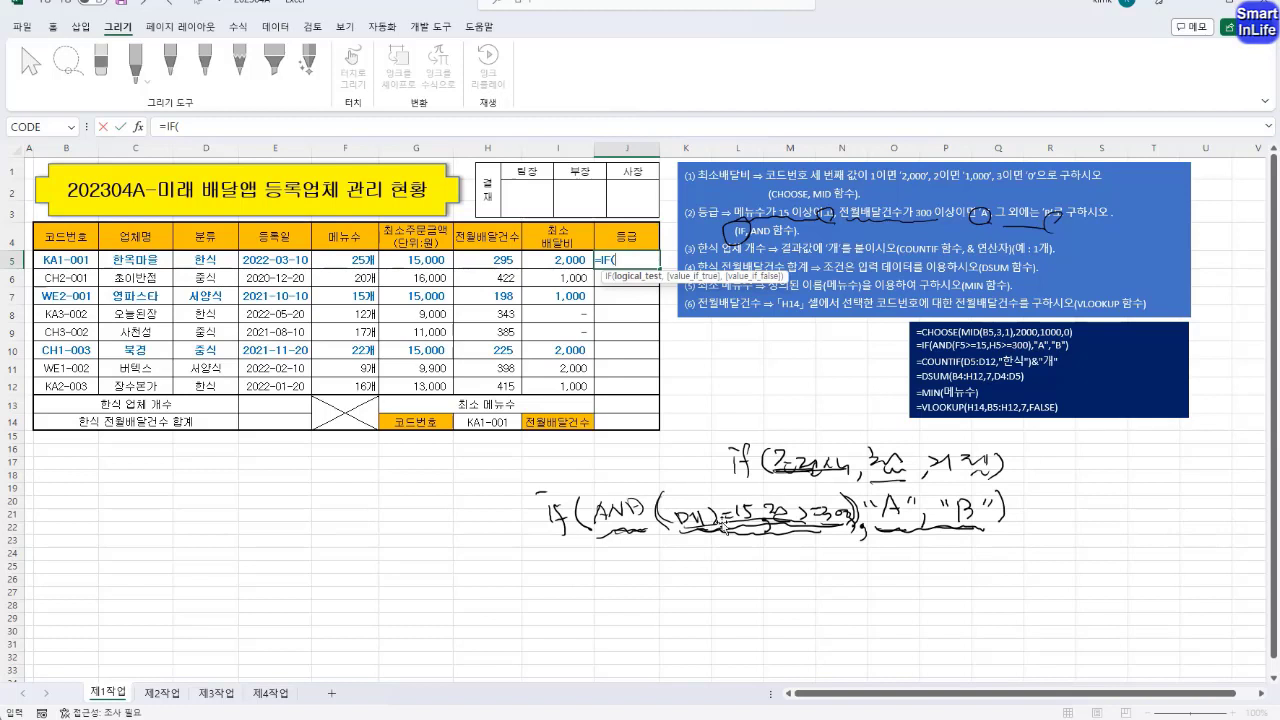
pyautogui.write('AND')
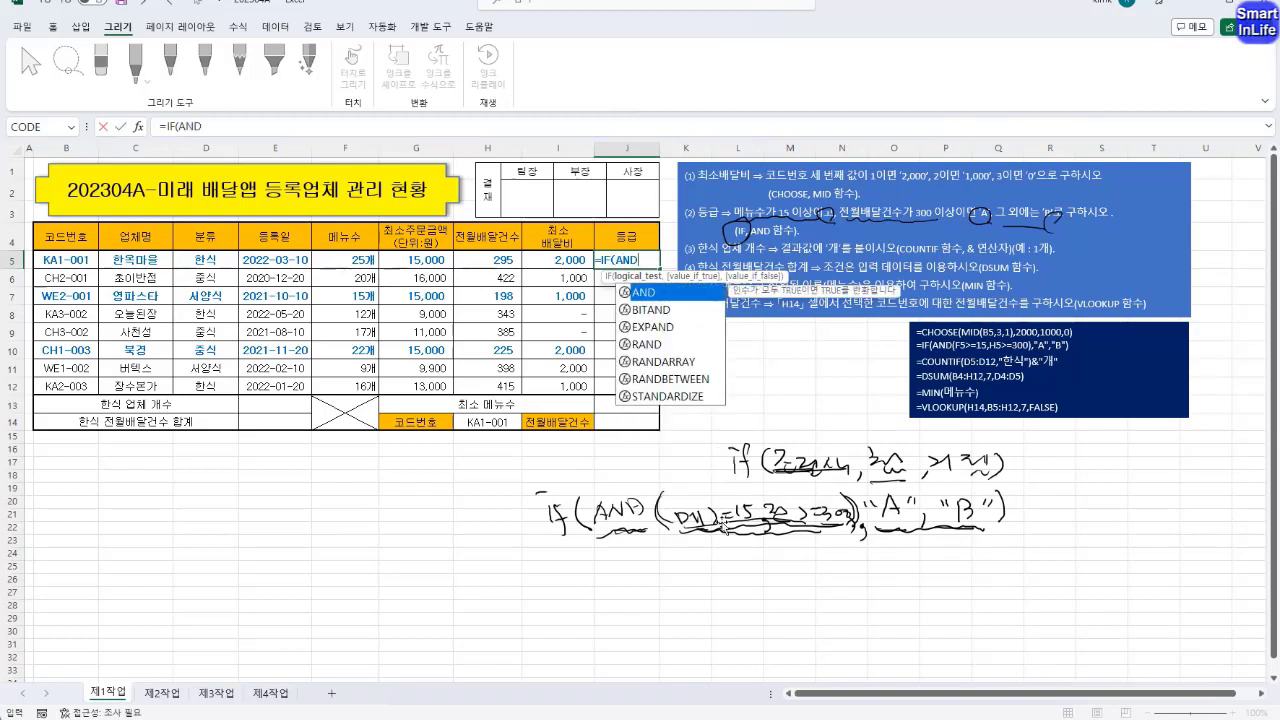
pyautogui.press('BackSpace')
pyautogui.press('BackSpace')
pyautogui.press('BackSpace')
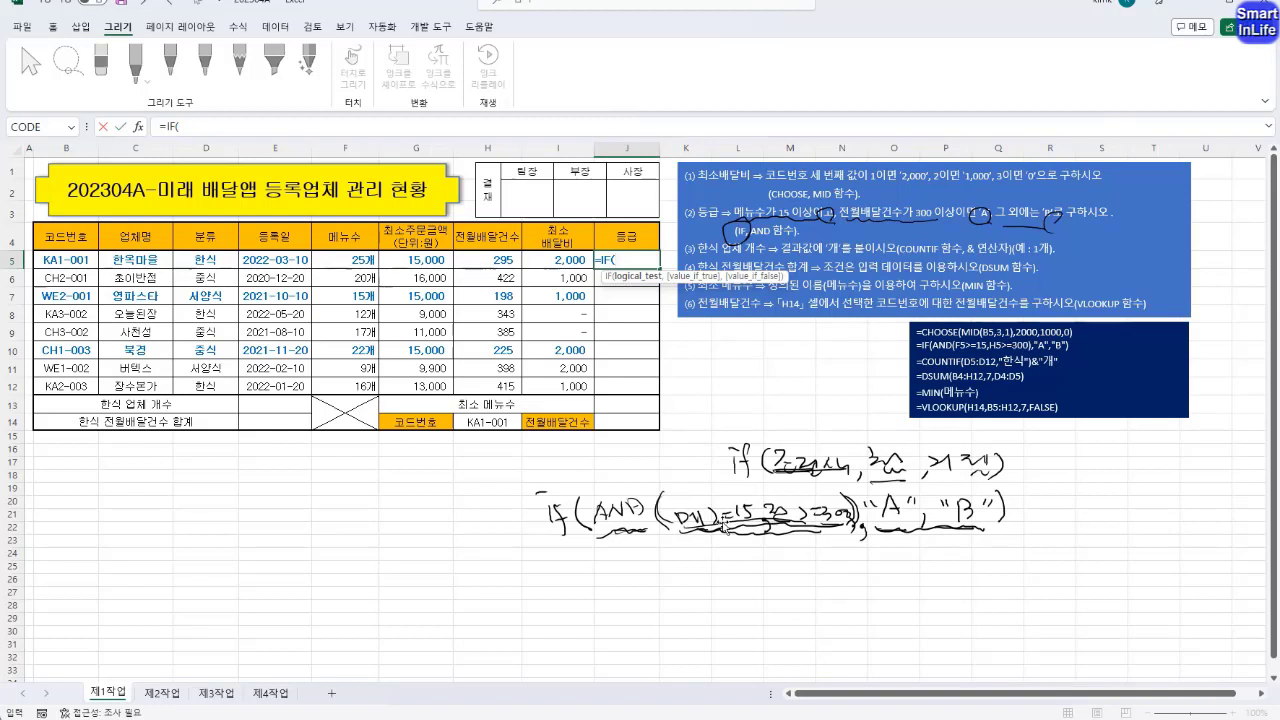
# Leave the IF condition blank and complete the formula with "A" as the true value and "B" as the false value
pyautogui.click(620, 256)
pyautogui.write(',')
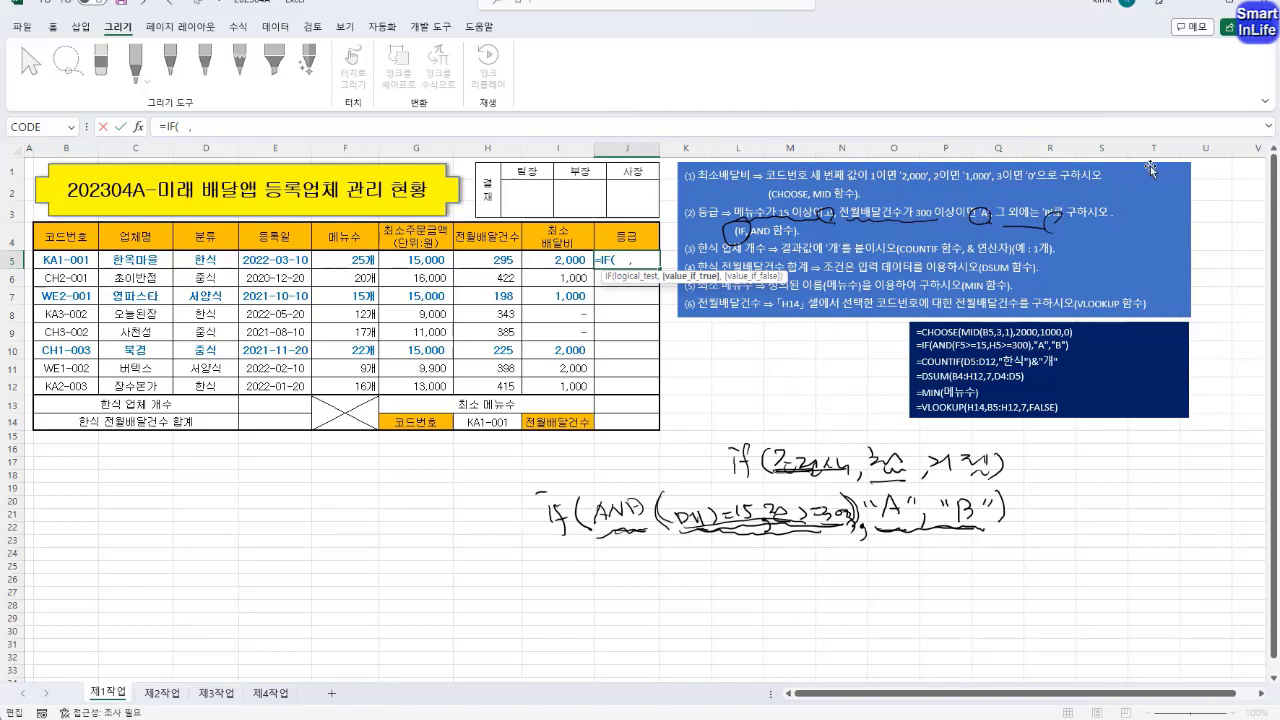
pyautogui.write('"A","B')
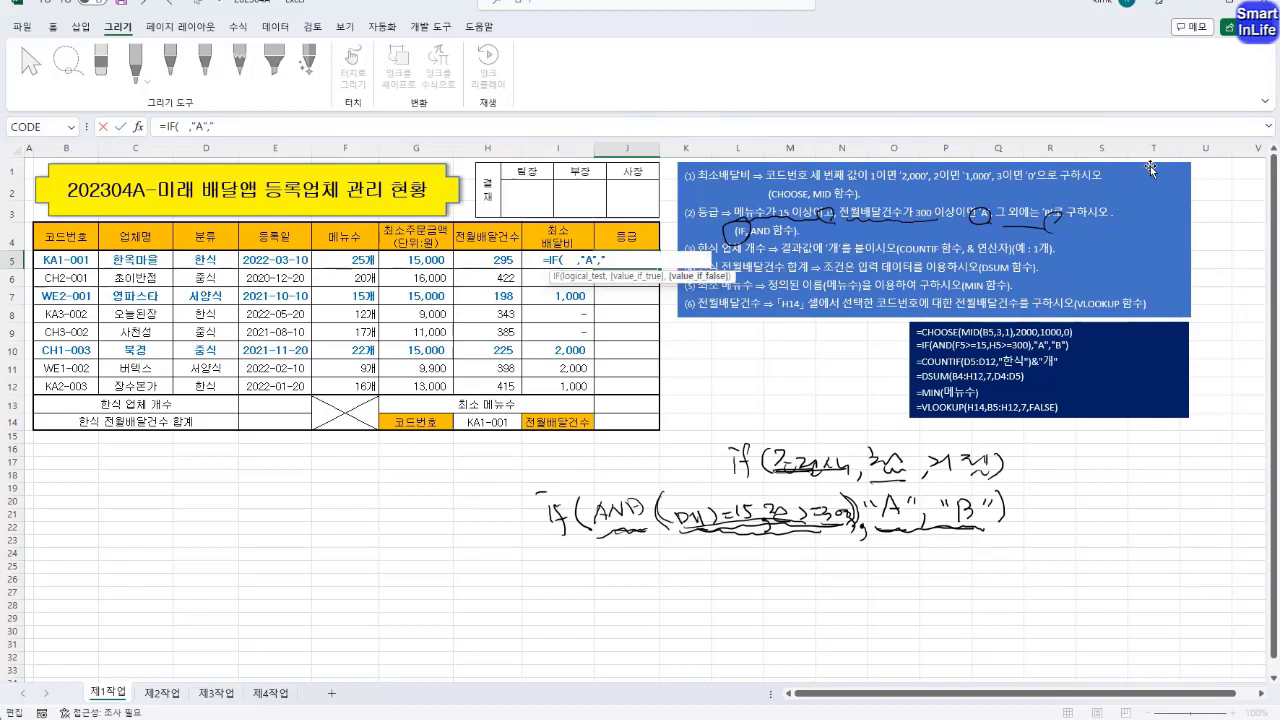
pyautogui.write('")')
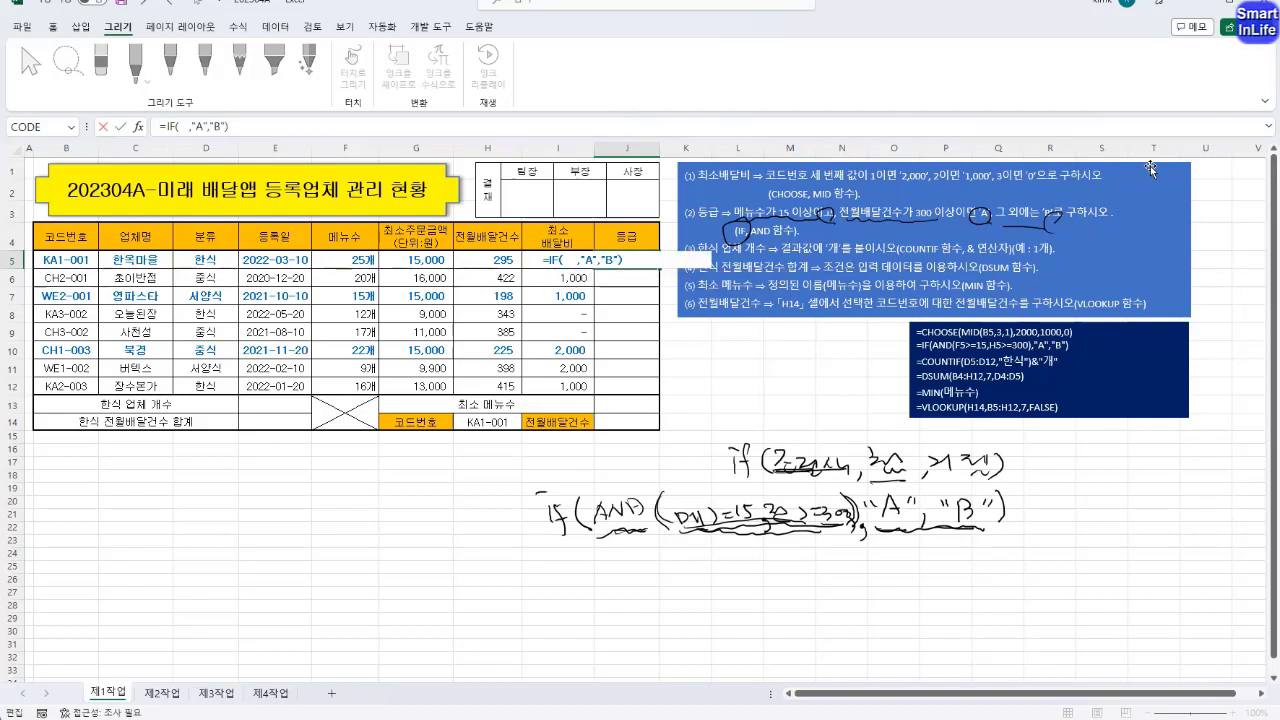
# Insert an empty AND() as the IF condition and remove the extra space before the comma
pyautogui.click(567, 259)
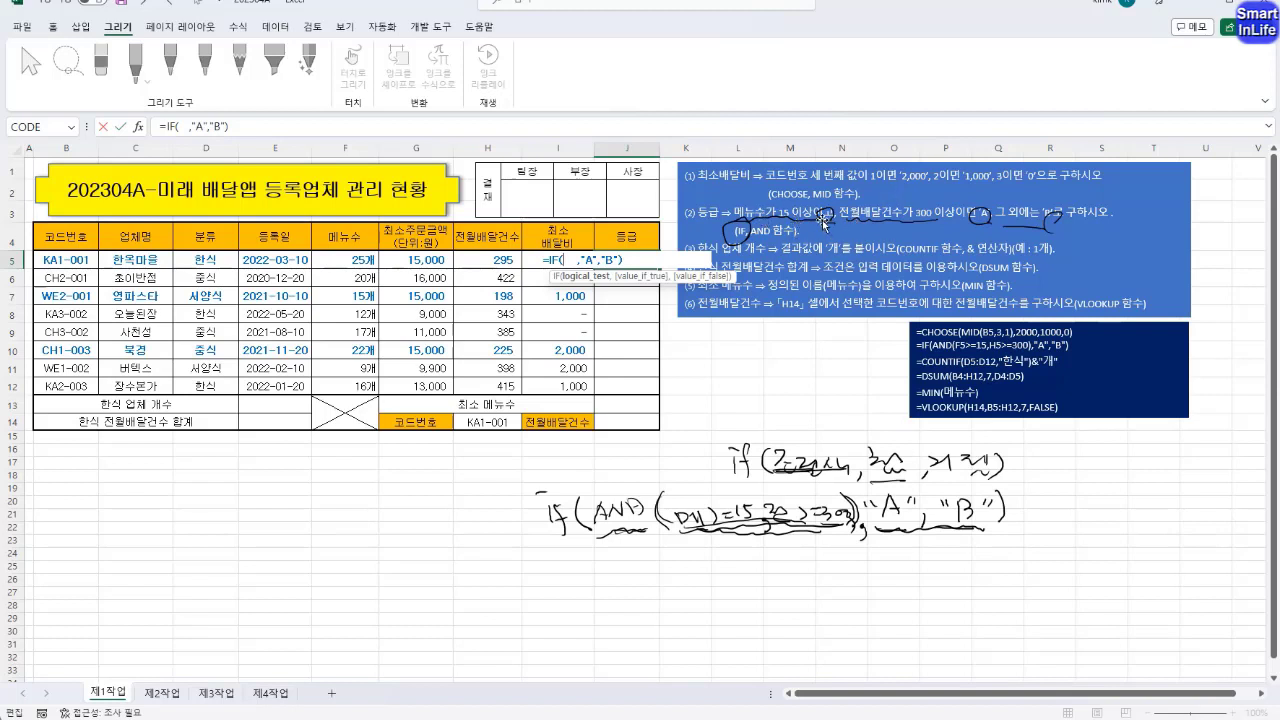
pyautogui.write('AND(')
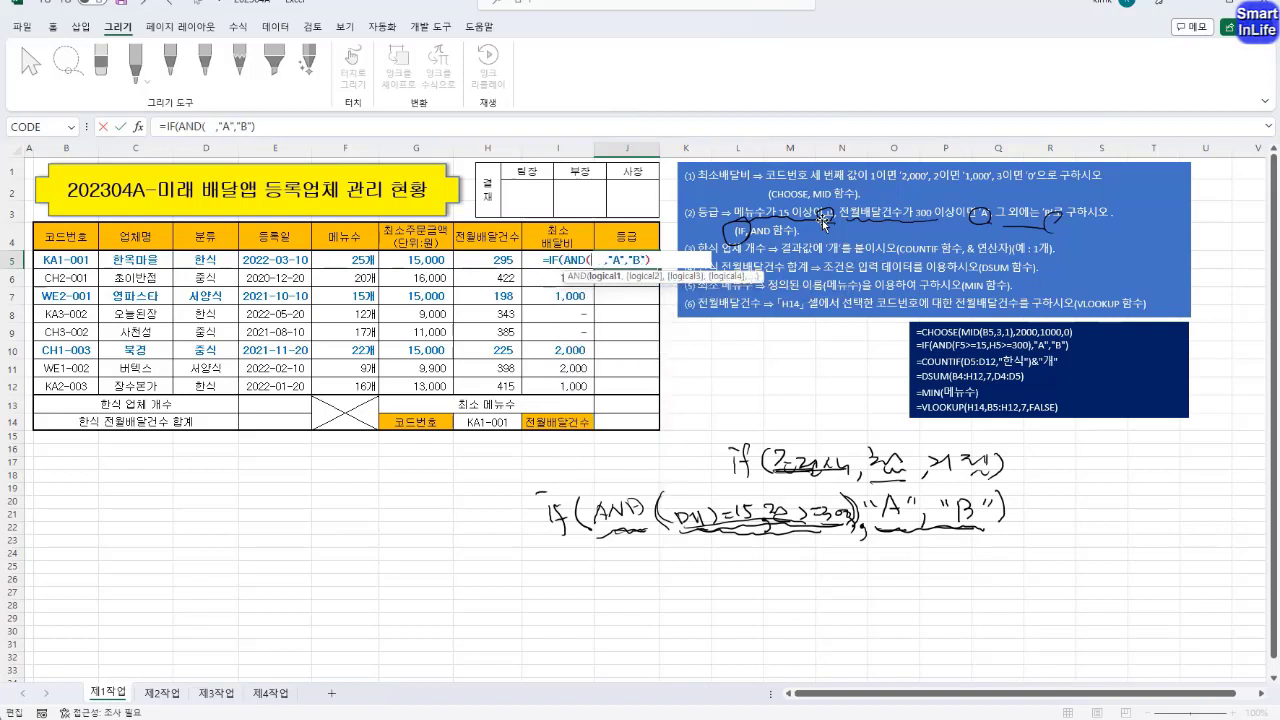
pyautogui.write(')')
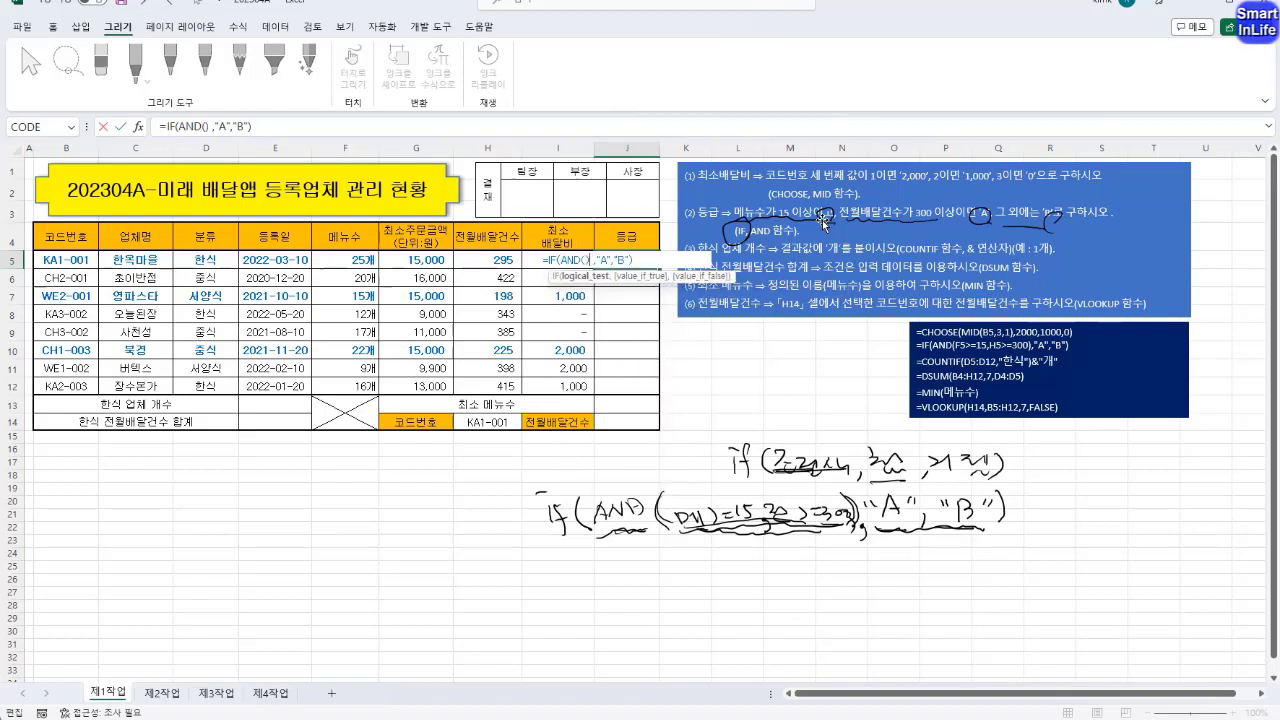
pyautogui.press('Delete')
pyautogui.press('Left')
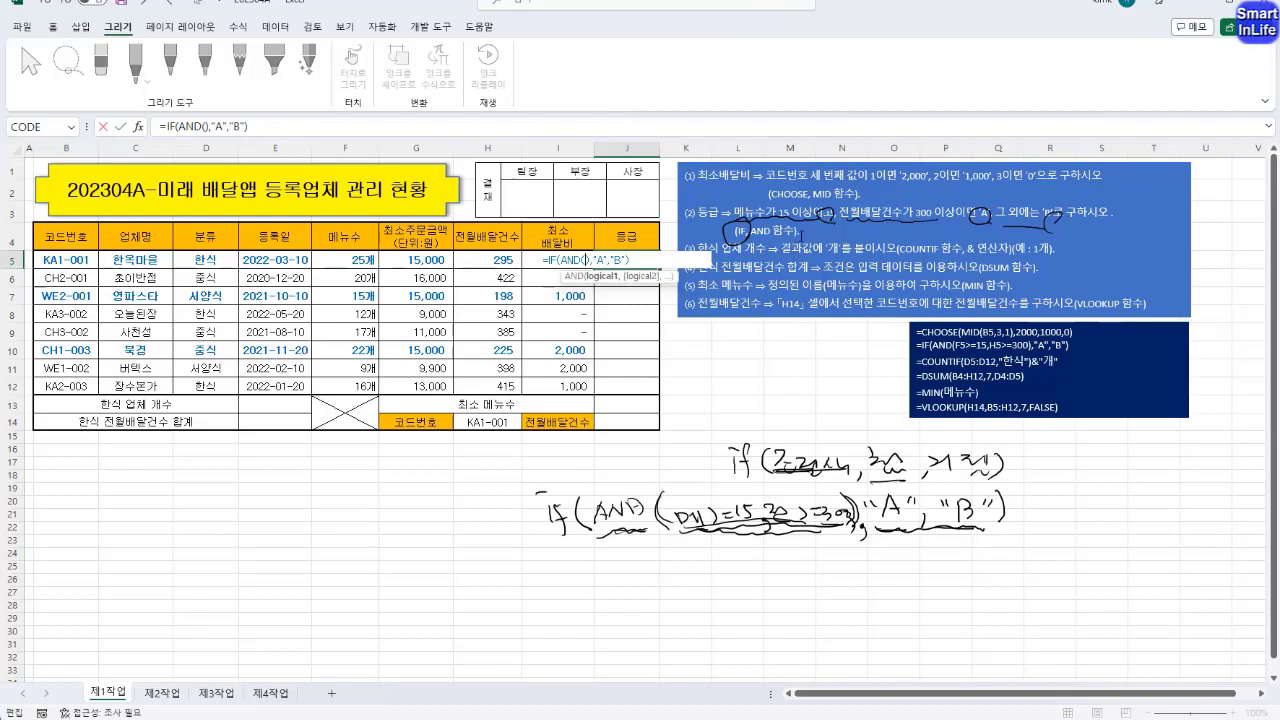
# Fill the AND function with the conditions F5>=15 and H5>=300
pyautogui.click(359, 259)
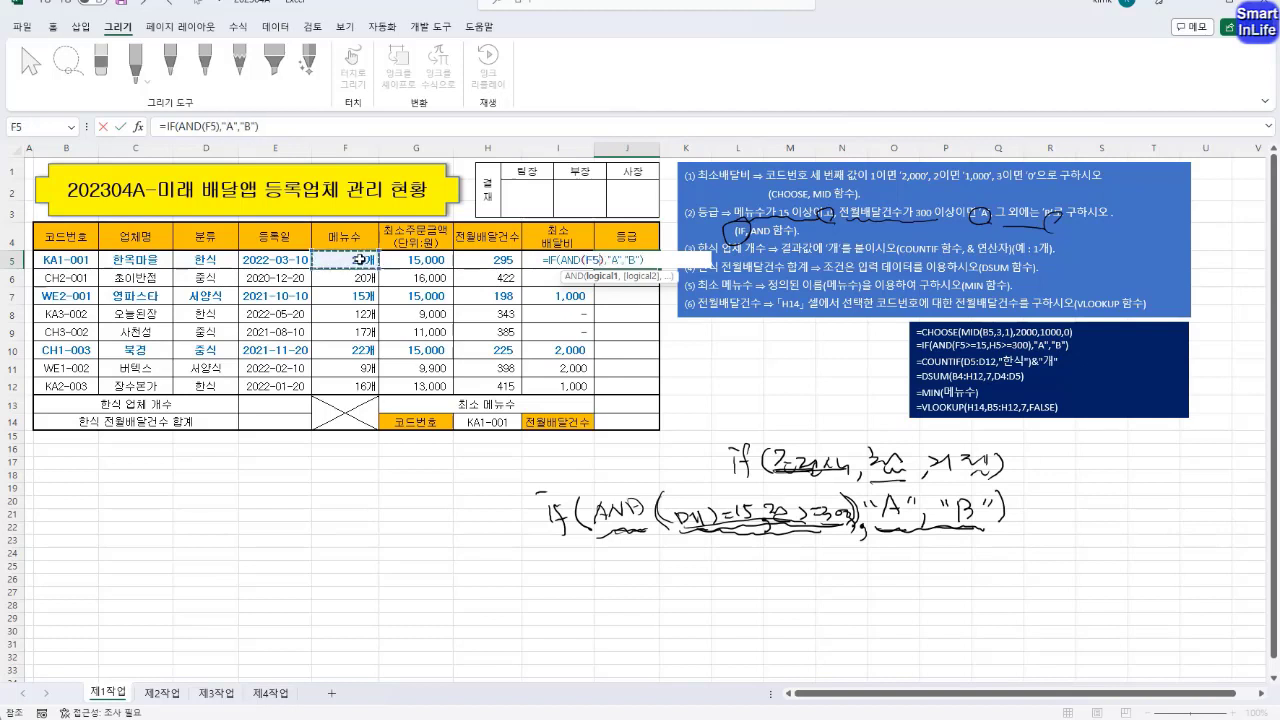
pyautogui.write('>=15')
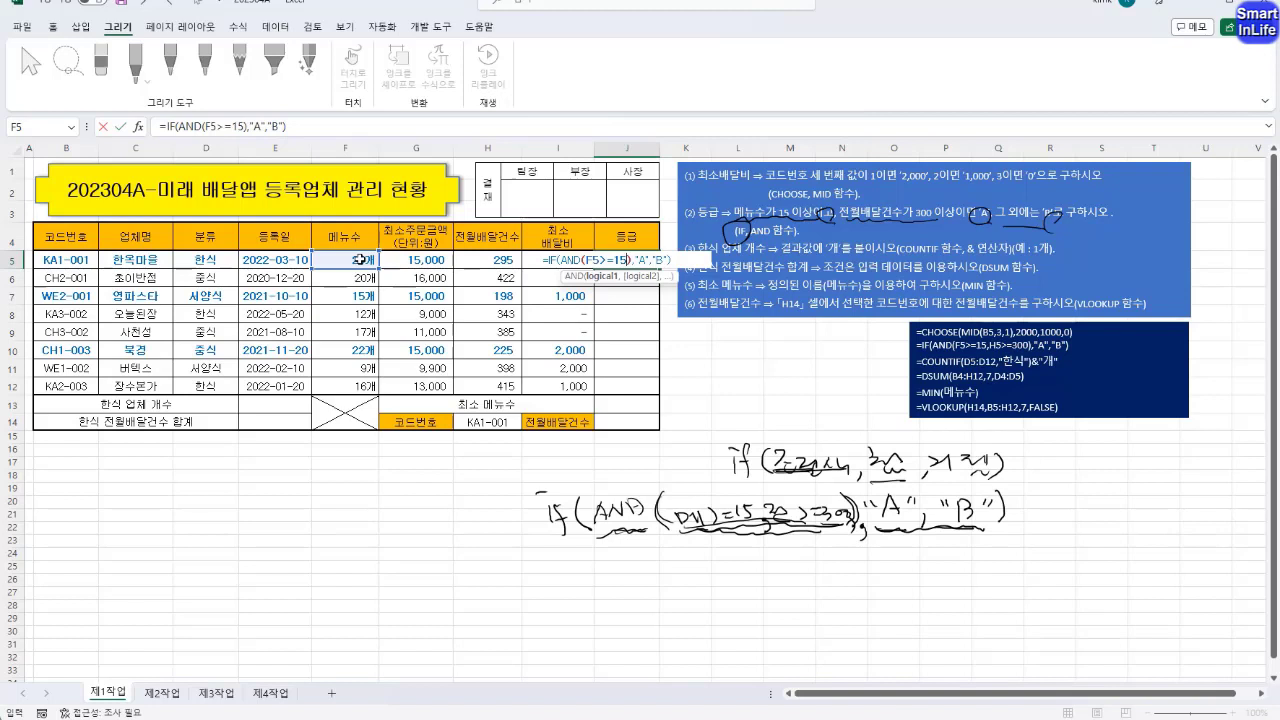
pyautogui.write(',')
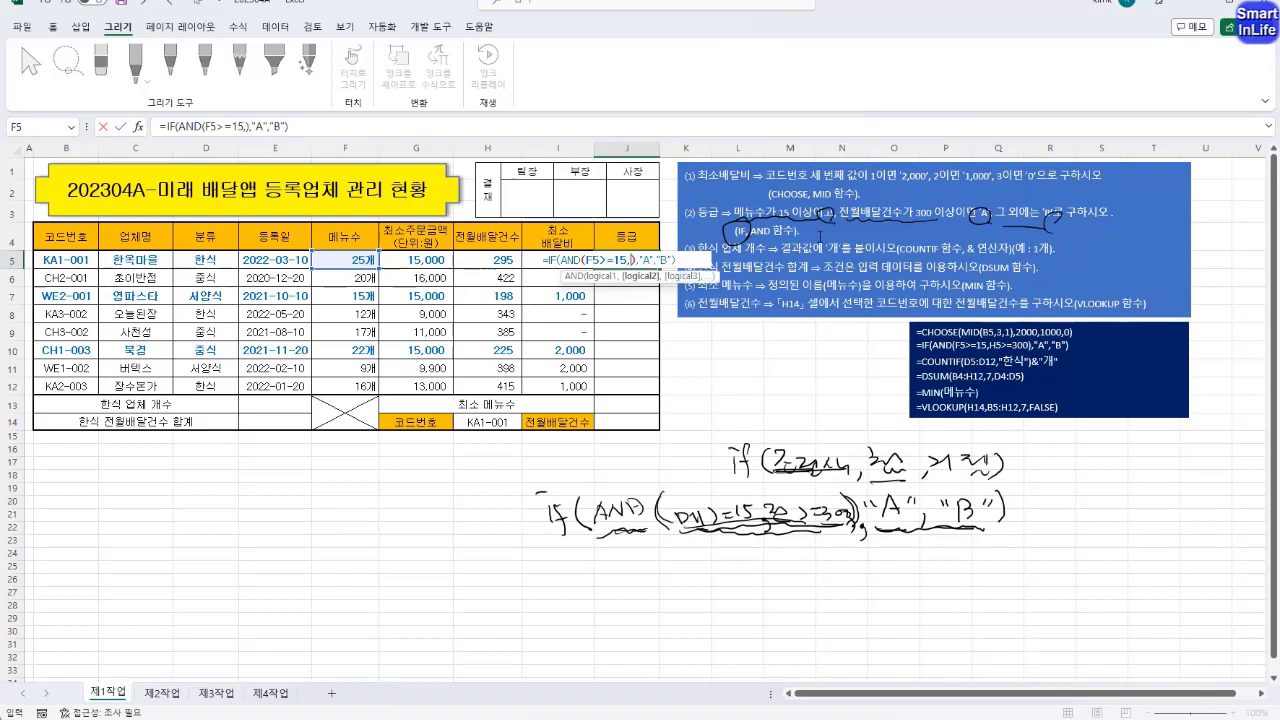
pyautogui.click(489, 259)
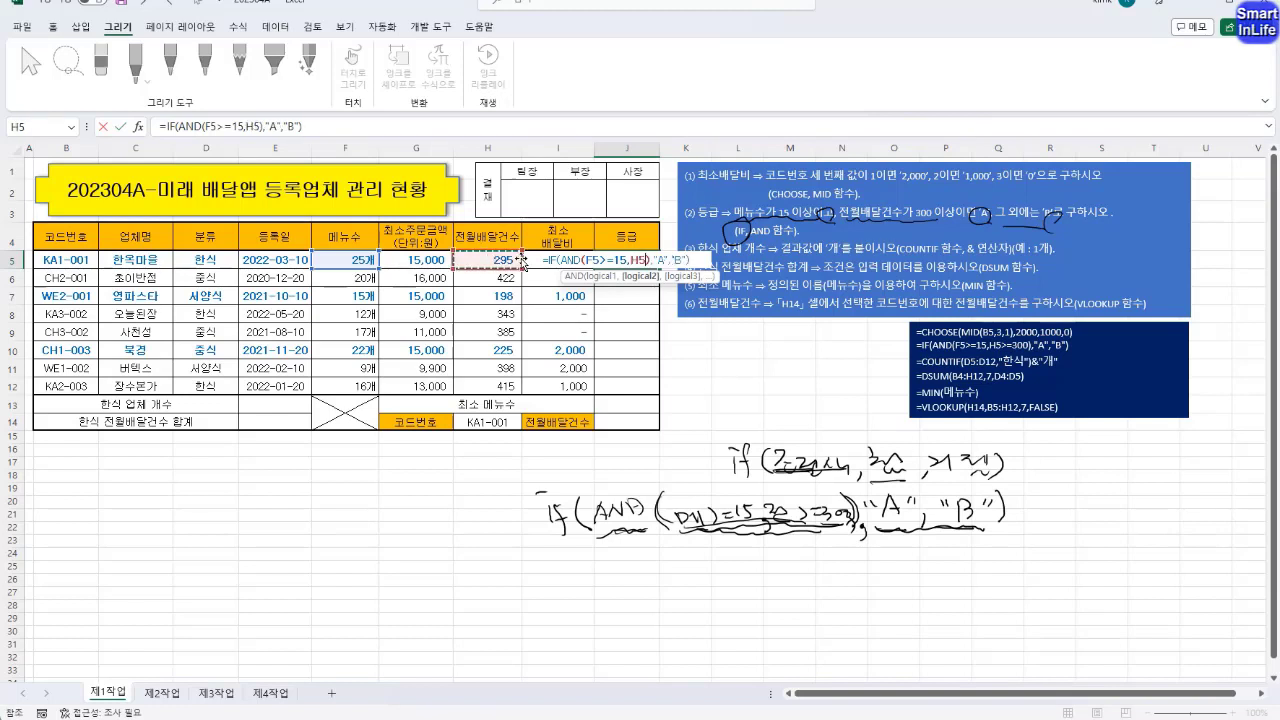
pyautogui.write('>=')
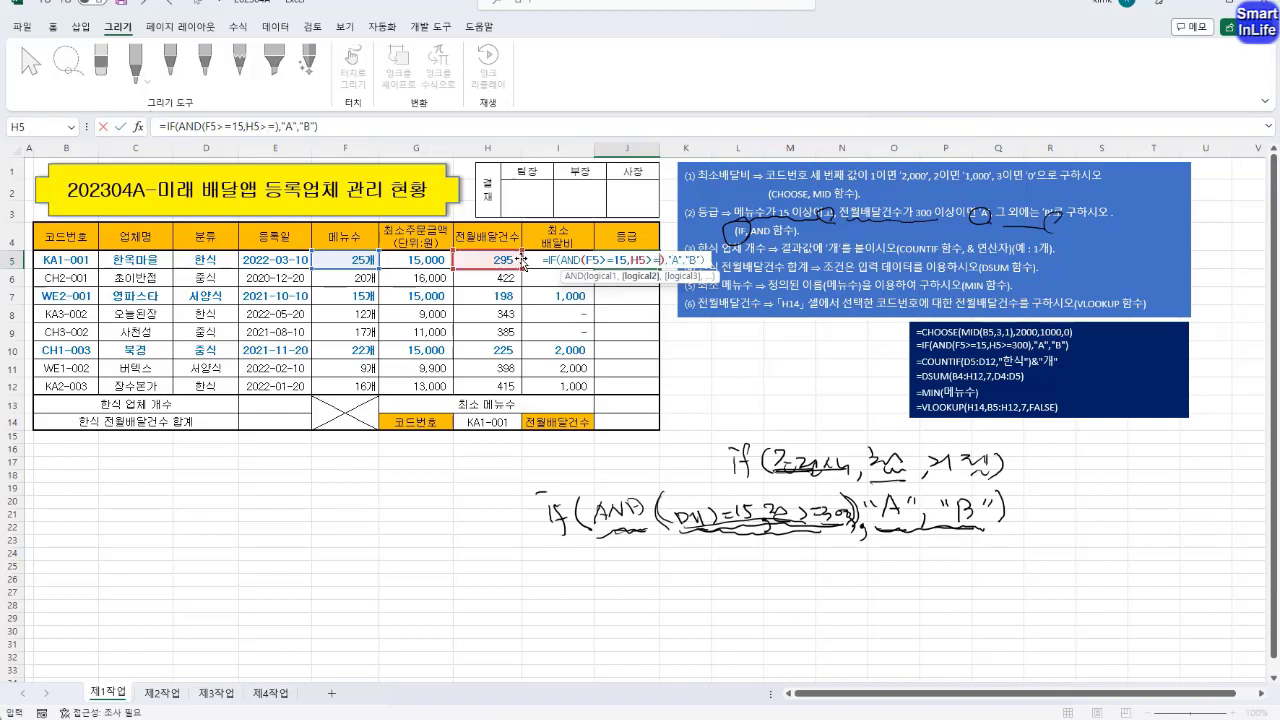
pyautogui.write('300')
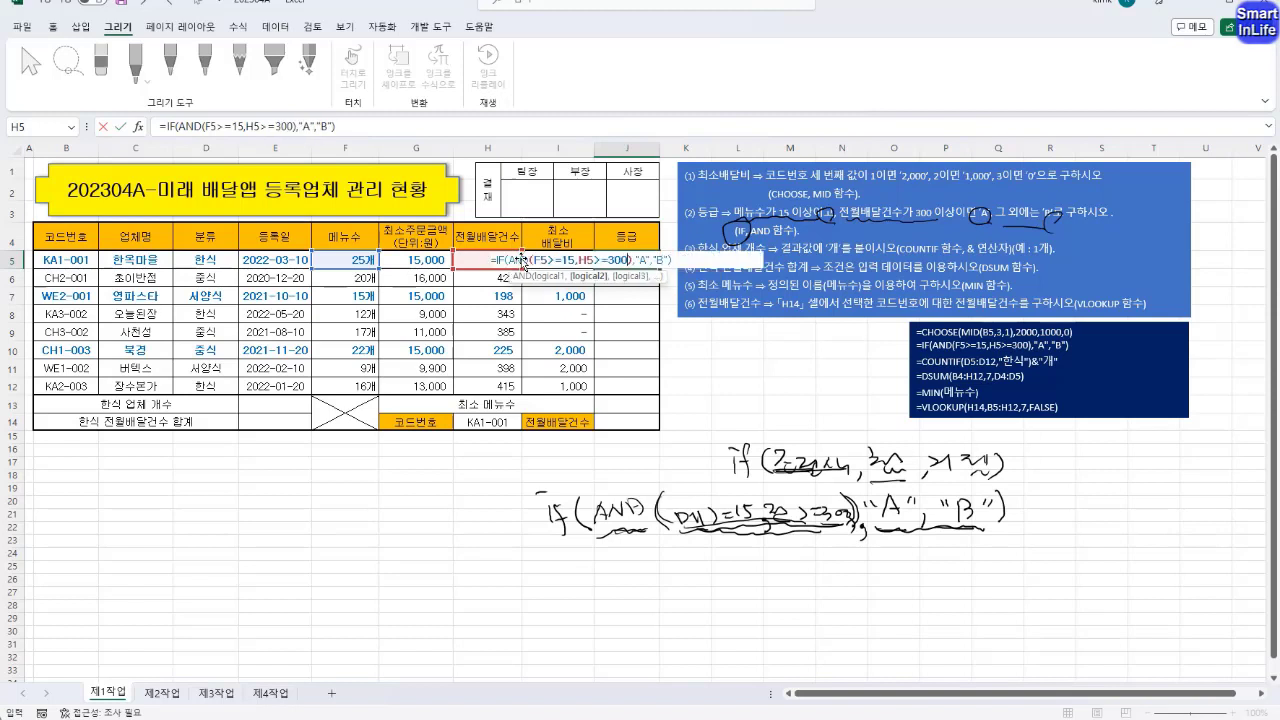
# Examine each argument of the AND and IF functions in the J5 formula, including both conditions and the true and false values
pyautogui.click(384, 127)
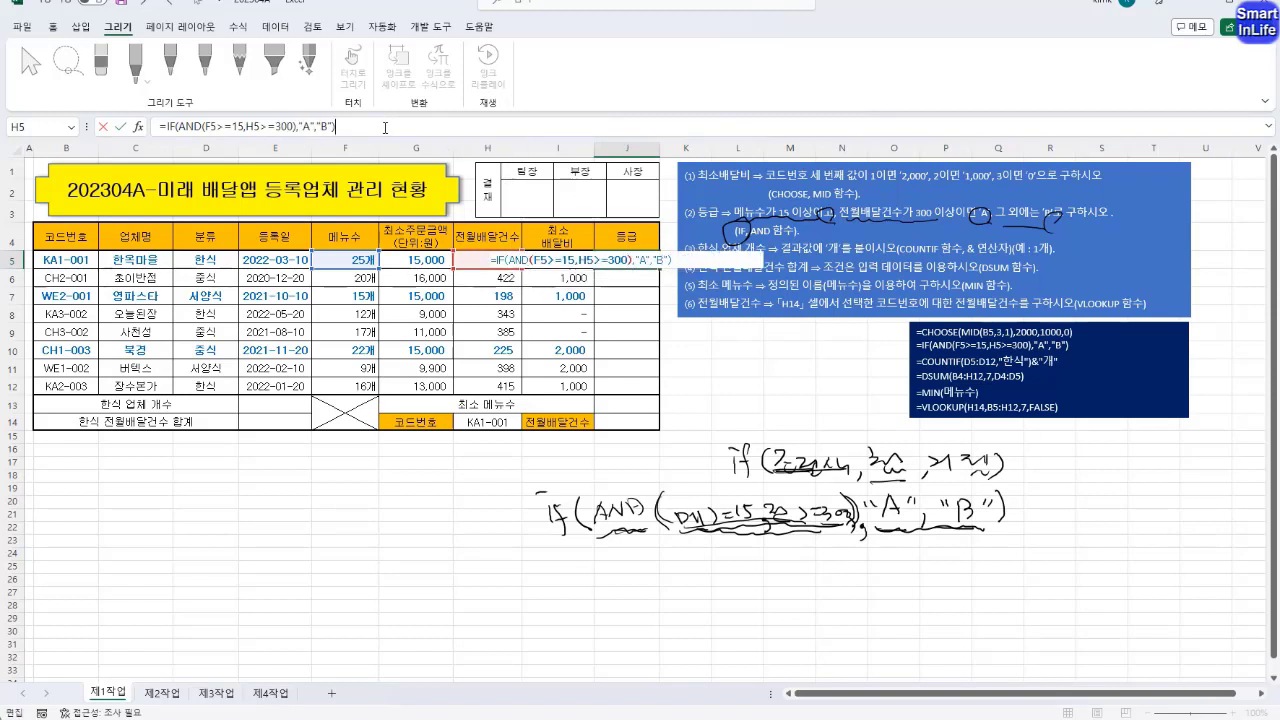
pyautogui.click(255, 125)
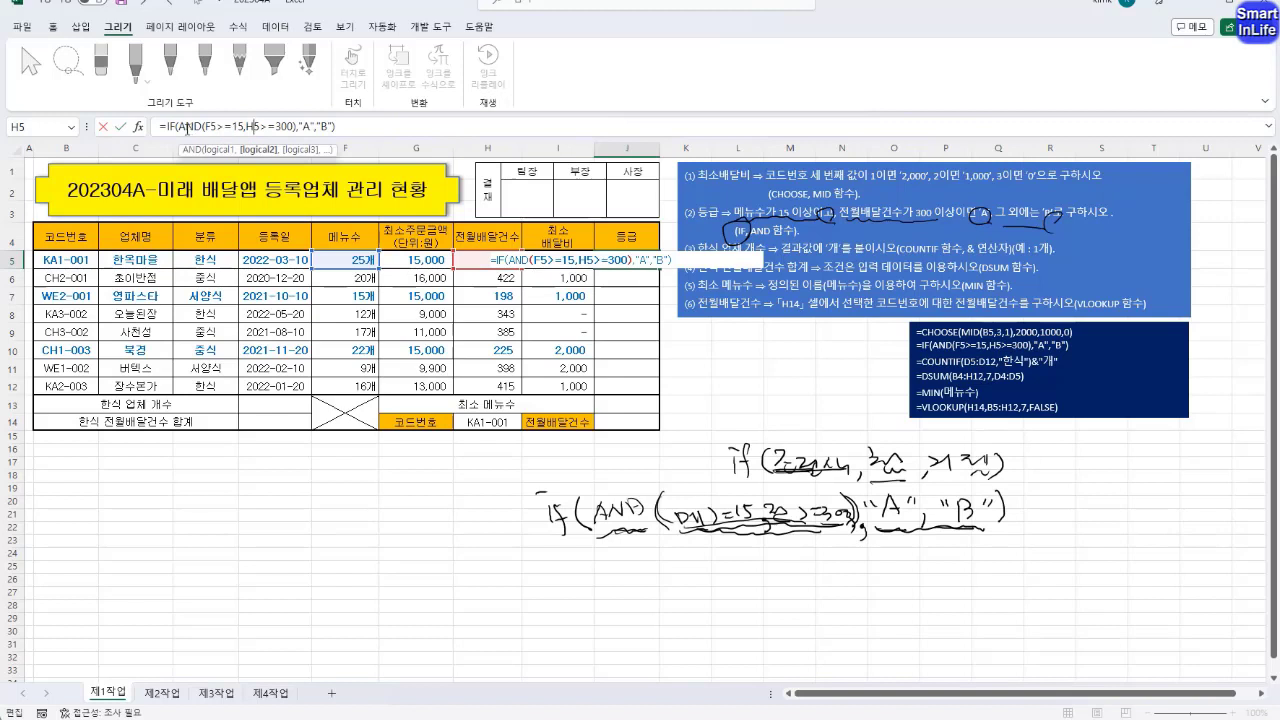
pyautogui.moveTo(186, 127); pyautogui.dragTo(268, 127)
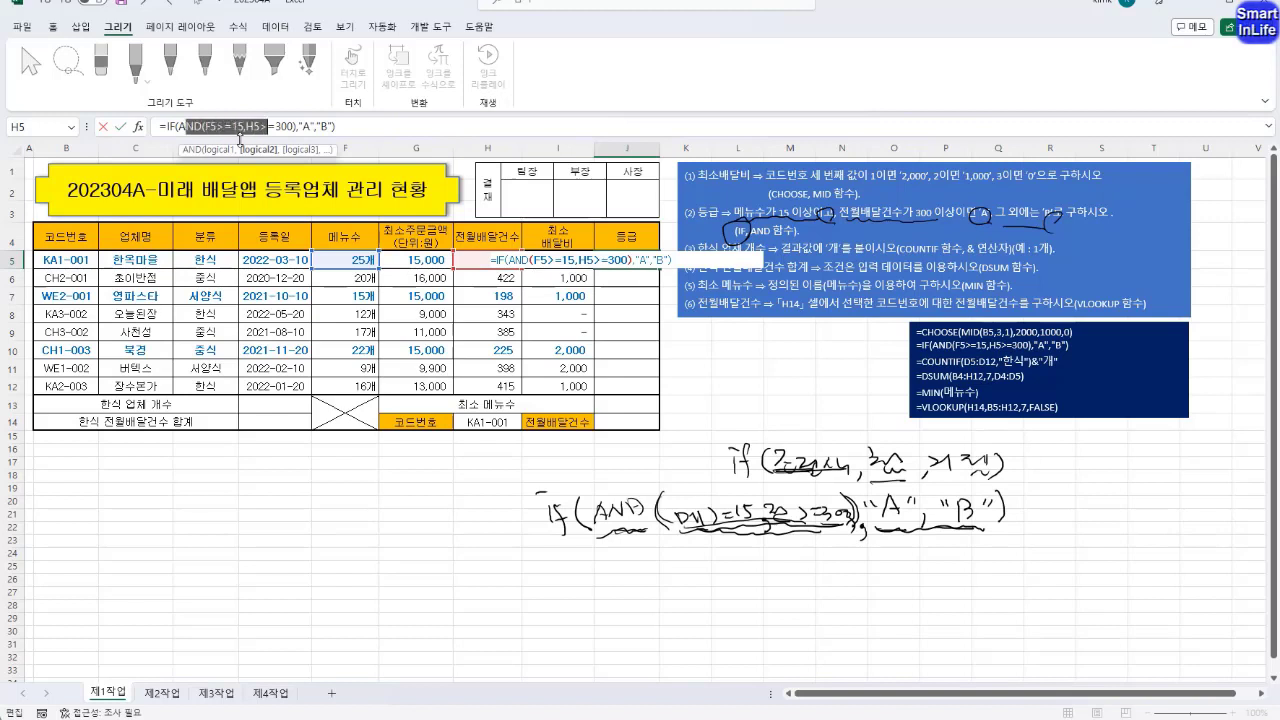
pyautogui.doubleClick(221, 127)
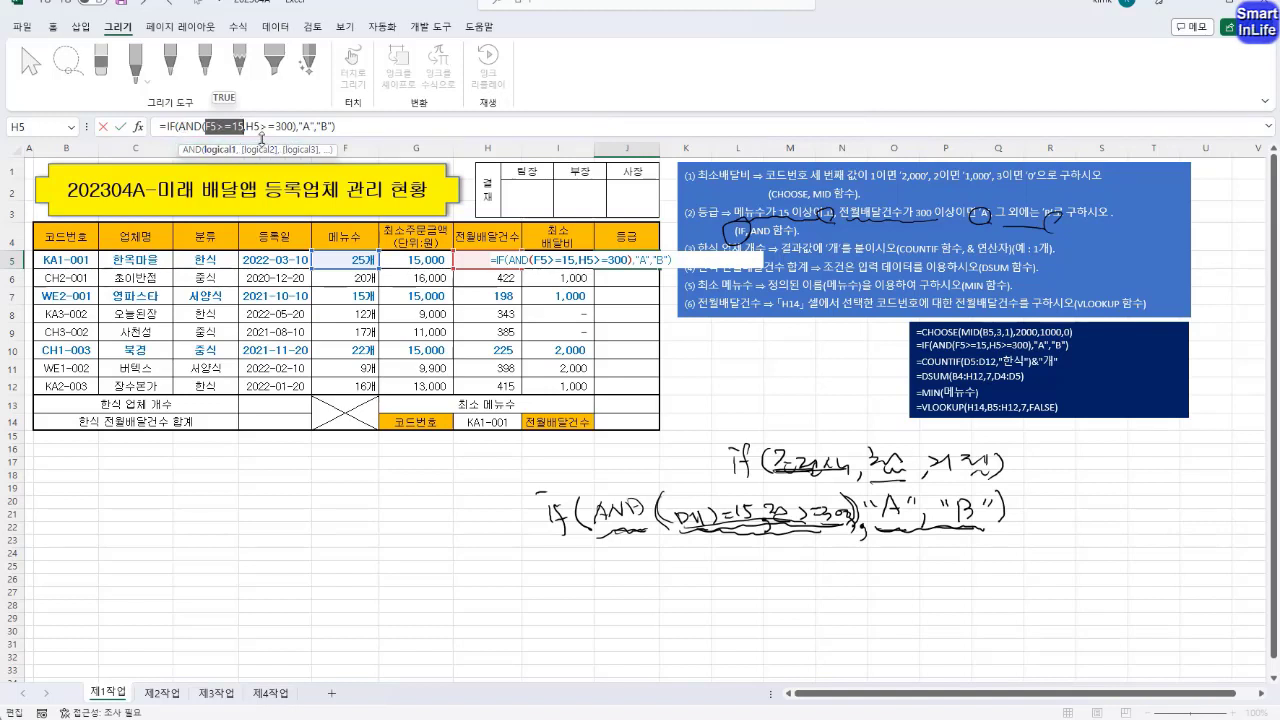
pyautogui.click(262, 149)
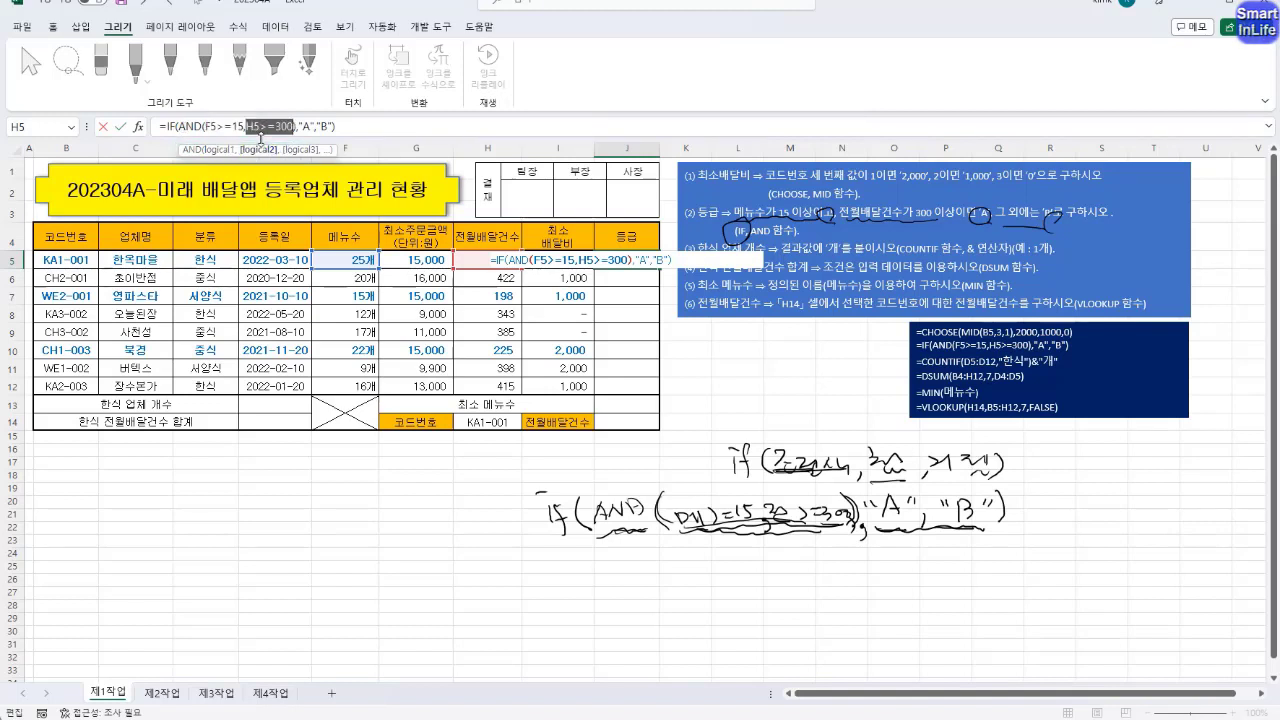
pyautogui.click(172, 127)
pyautogui.click(197, 149)
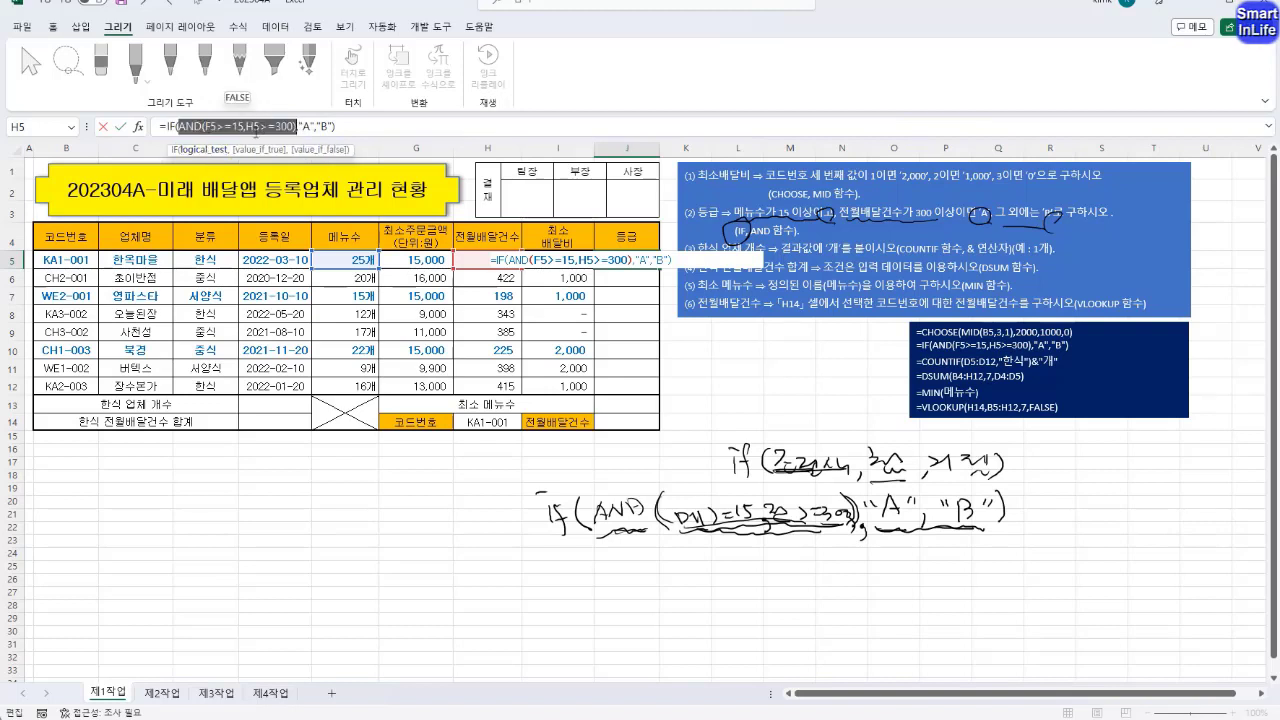
pyautogui.click(267, 150)
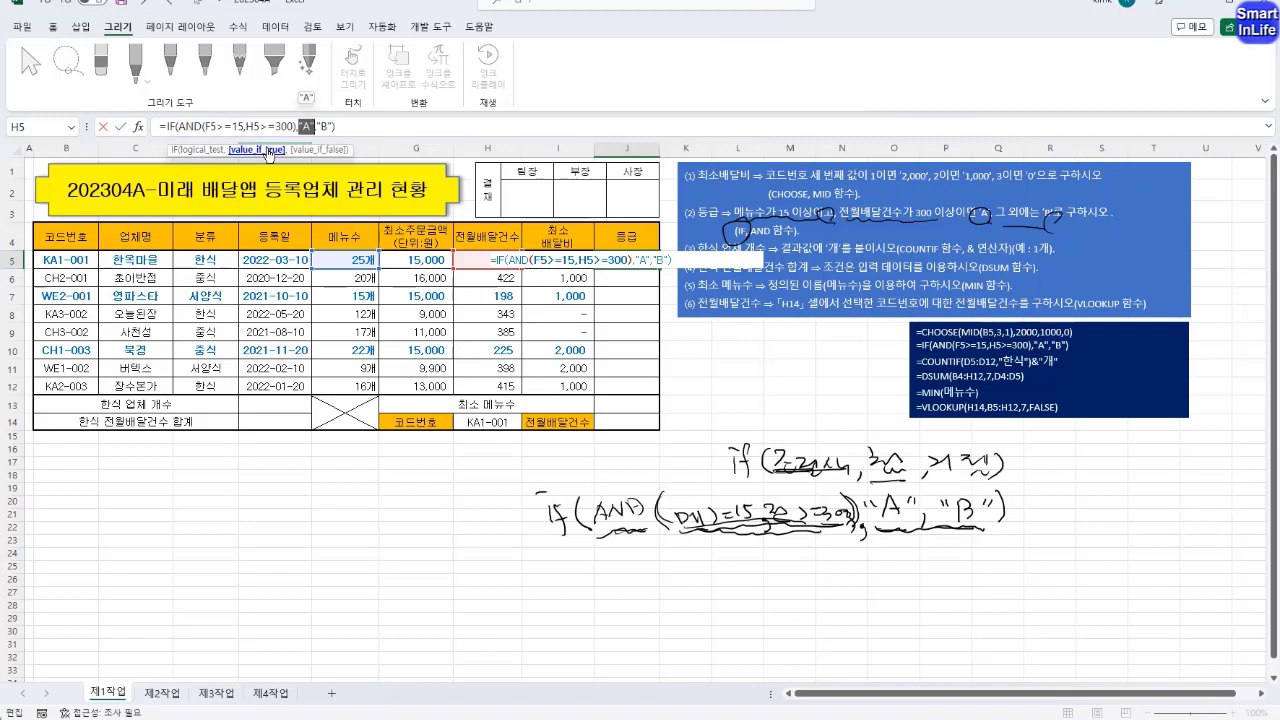
pyautogui.click(314, 151)
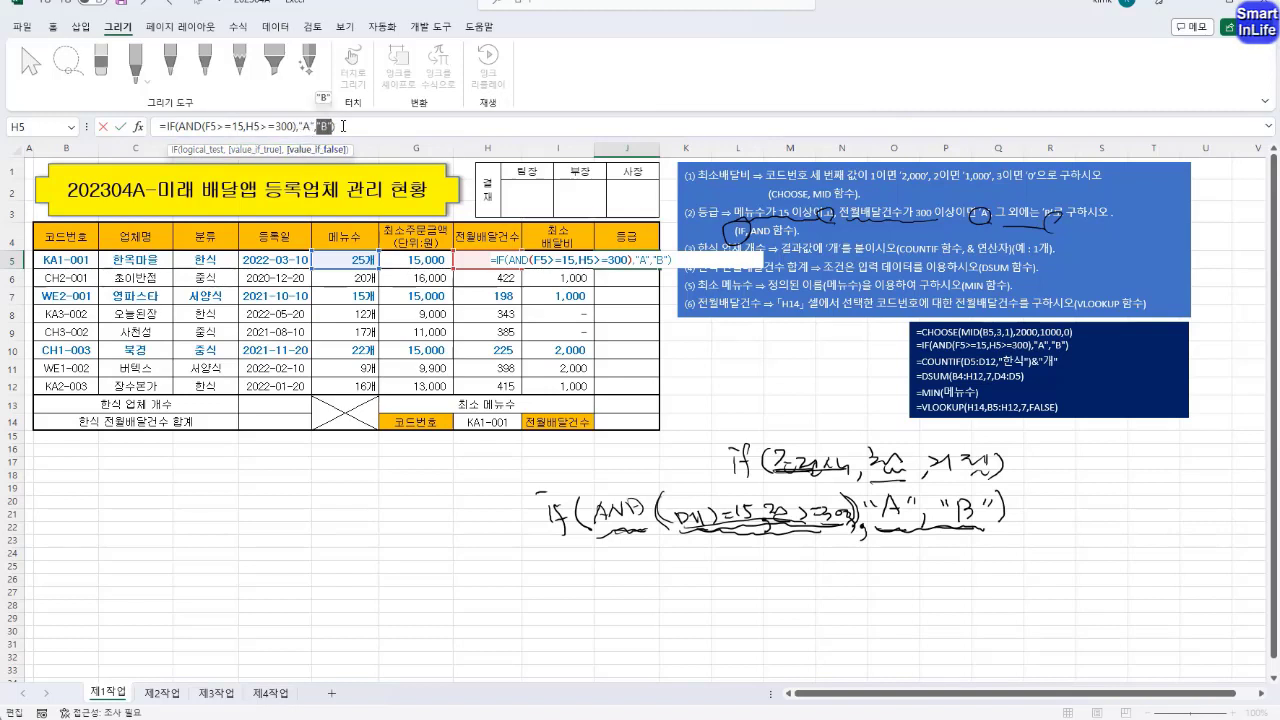
pyautogui.click(344, 126)
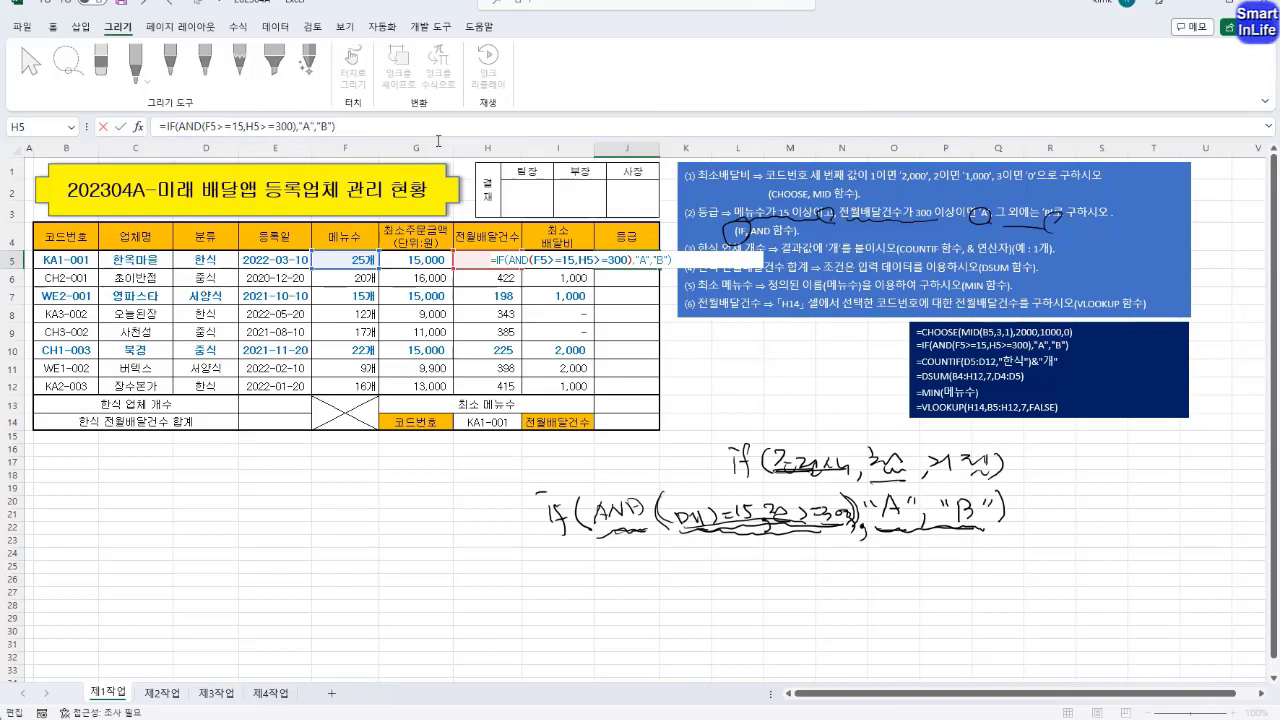
# Commit the J5 grade formula and fill it down to J12 without formatting
pyautogui.press('Return')
pyautogui.click(620, 259)
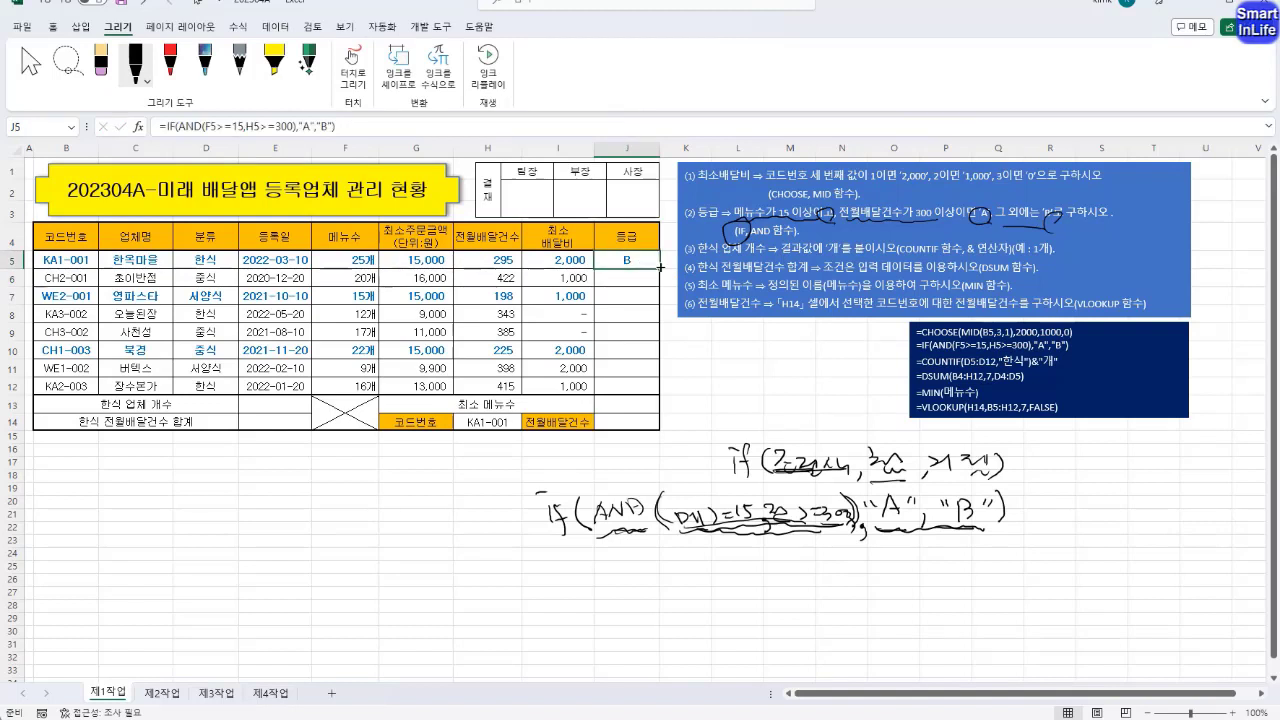
pyautogui.moveTo(660, 267); pyautogui.dragTo(645, 390)
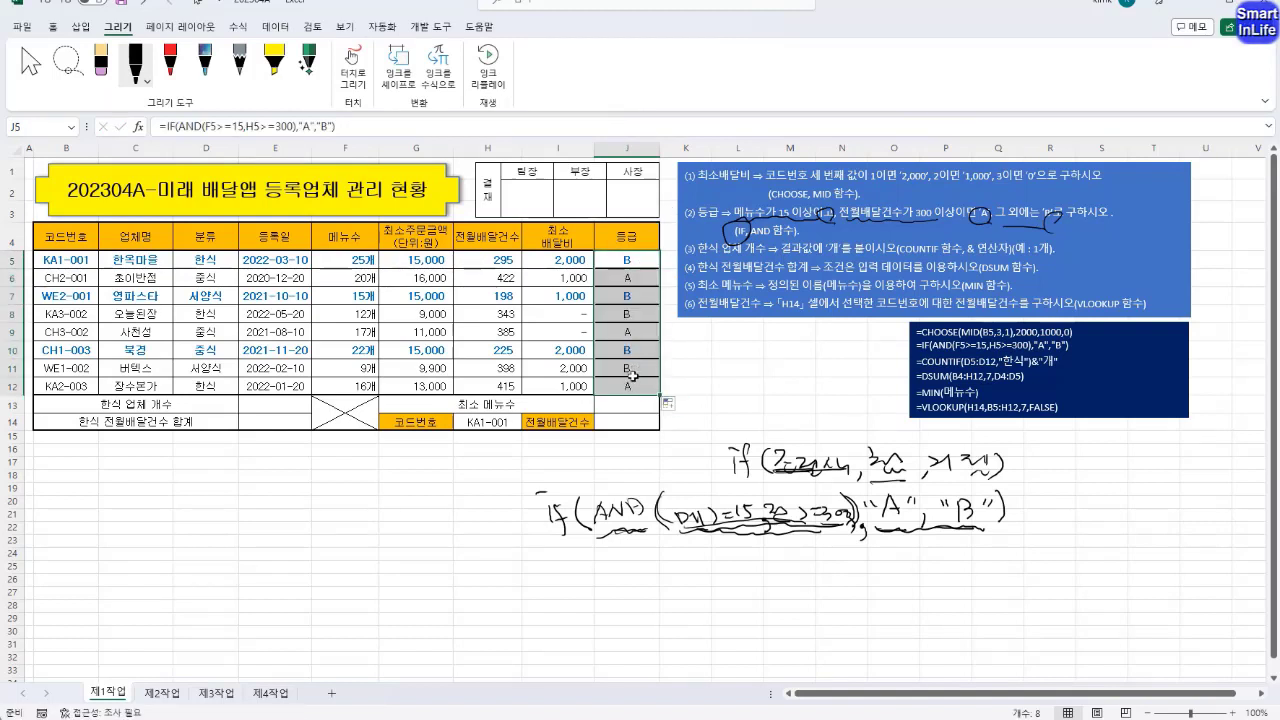
pyautogui.click(677, 408)
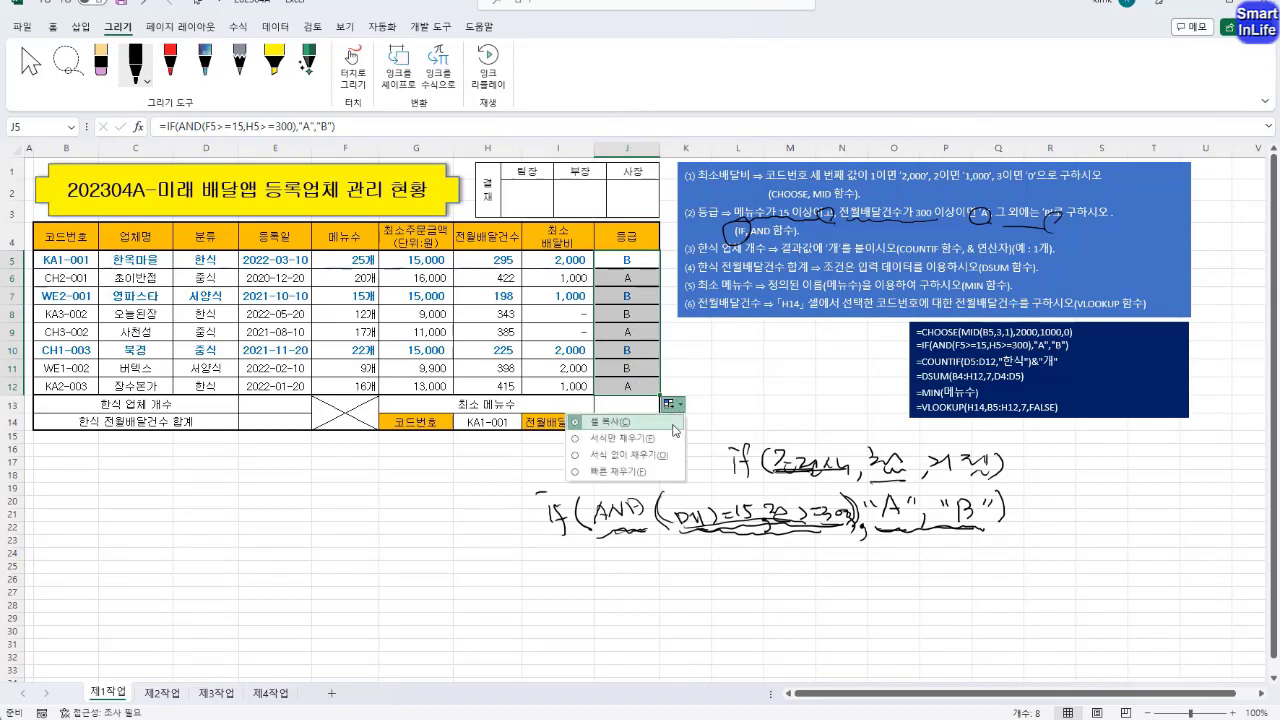
pyautogui.click(667, 455)
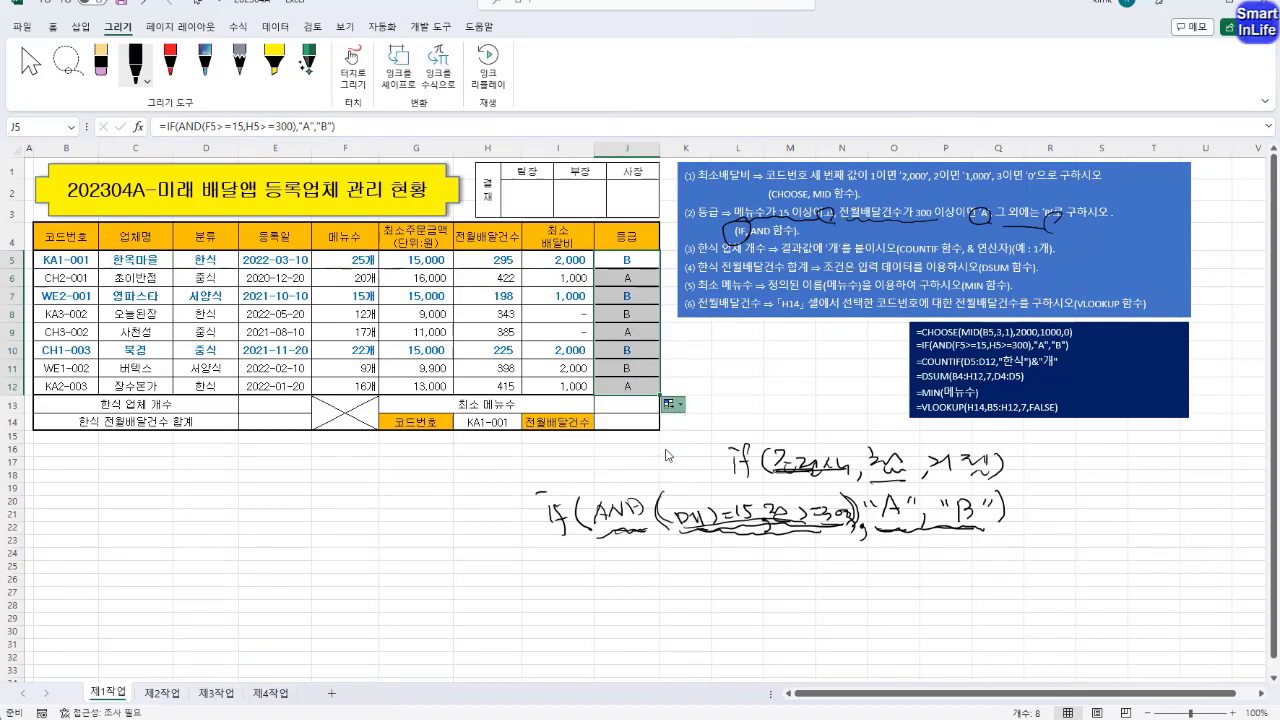
pyautogui.click(645, 351)
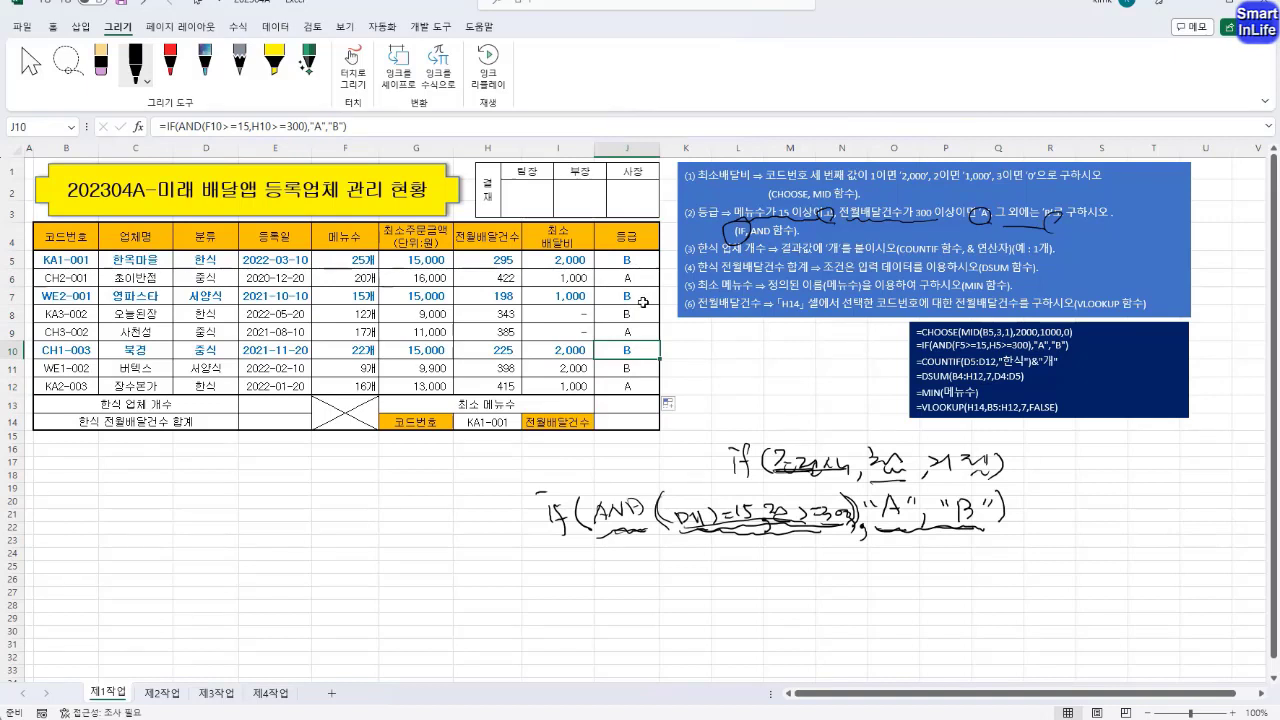
# Examine the 한식 업체 개수 result cell, the first vendor's category and the vendor names in C5:C12
pyautogui.click(286, 401)
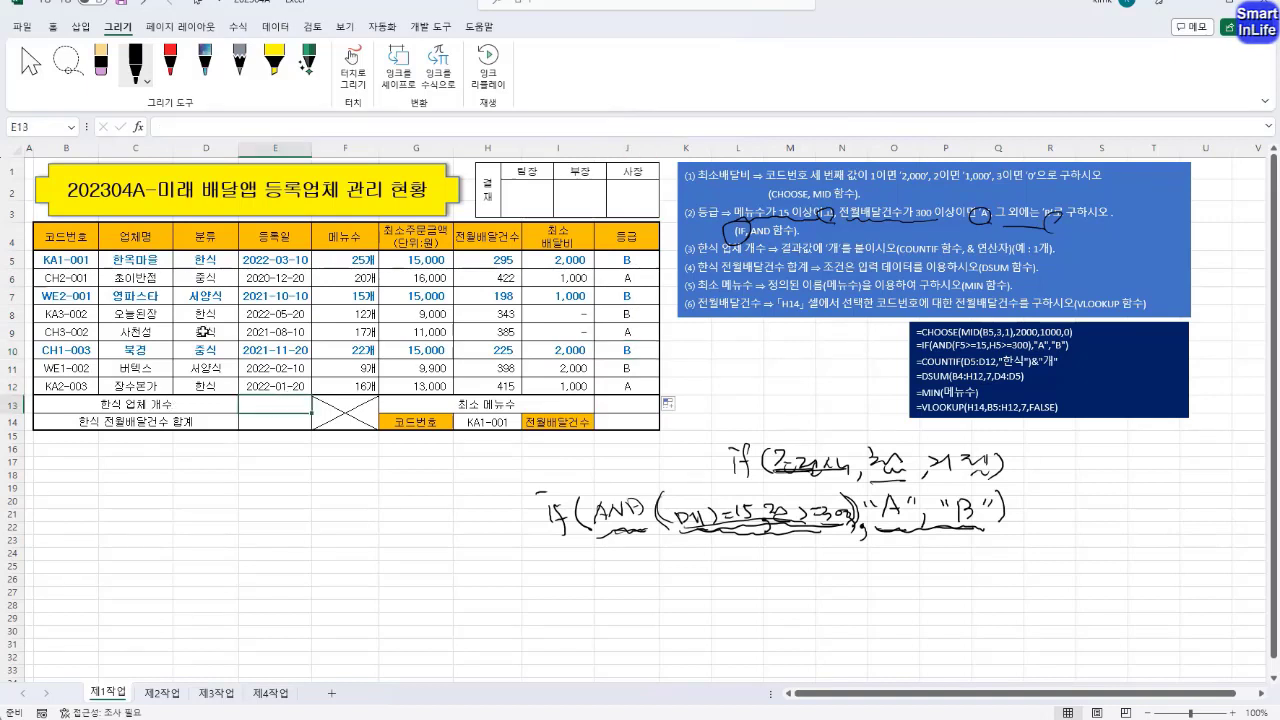
pyautogui.click(166, 260)
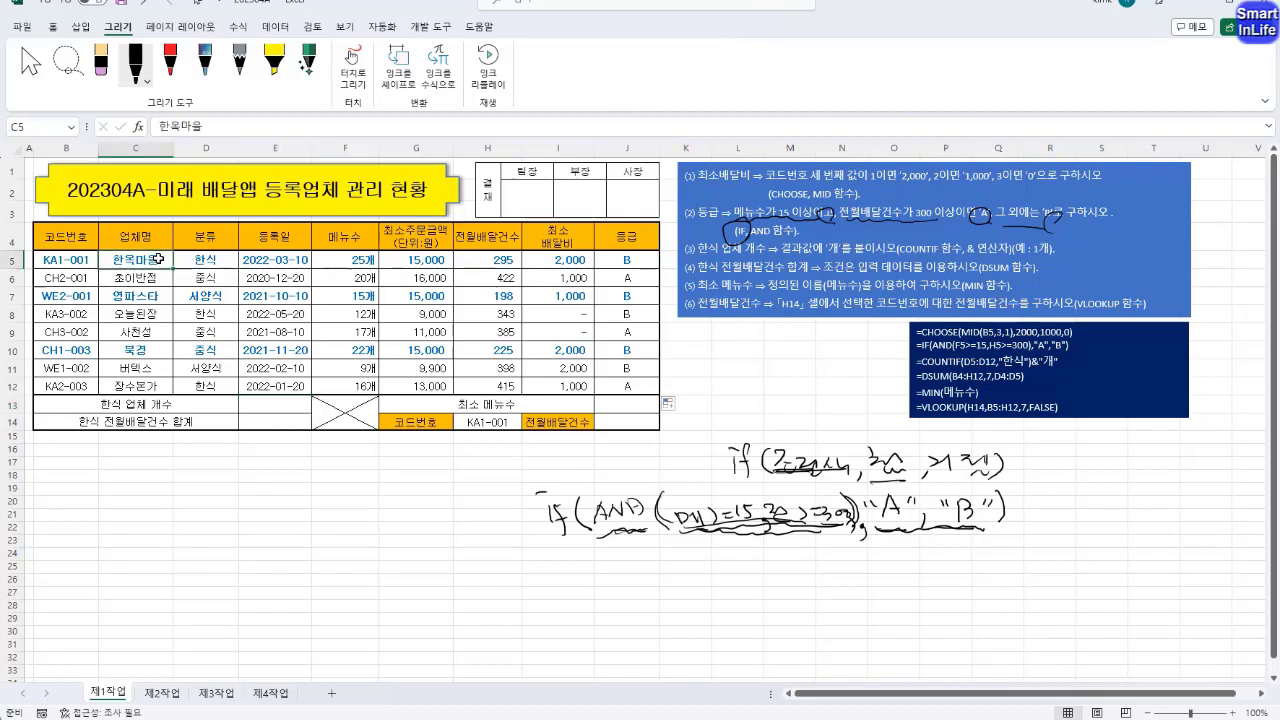
pyautogui.click(198, 262)
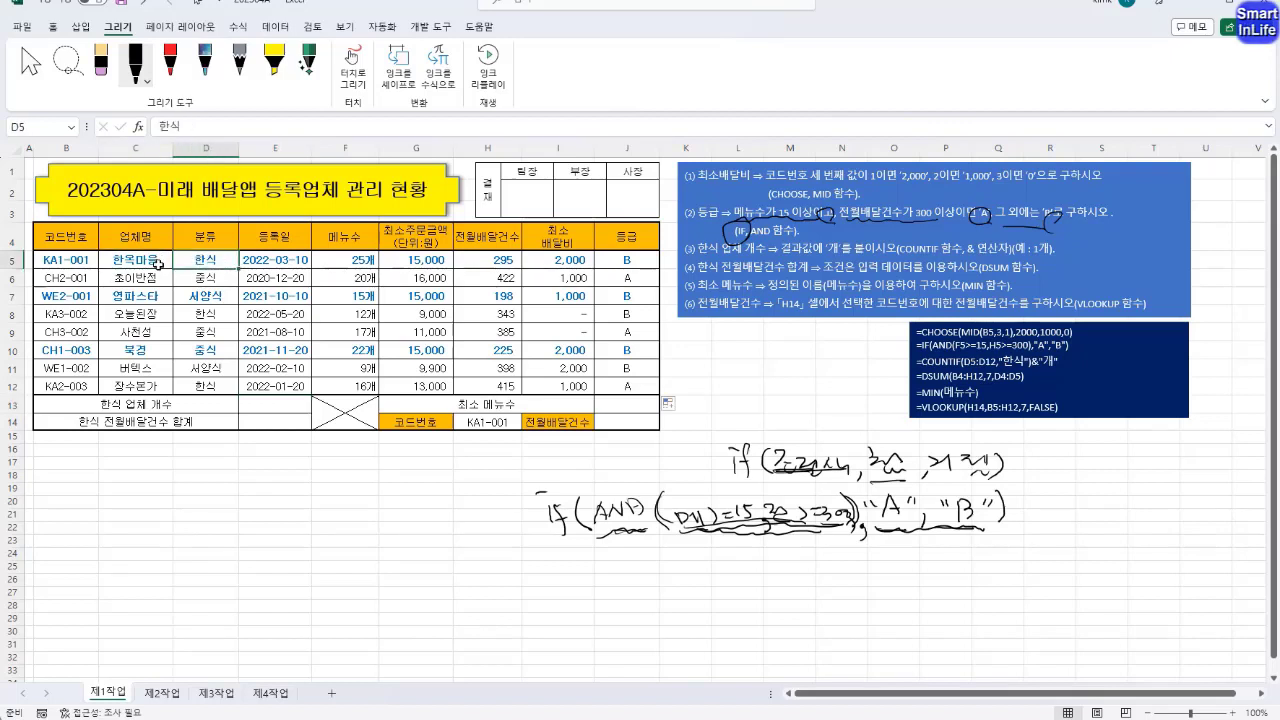
pyautogui.moveTo(140, 260); pyautogui.dragTo(150, 386)
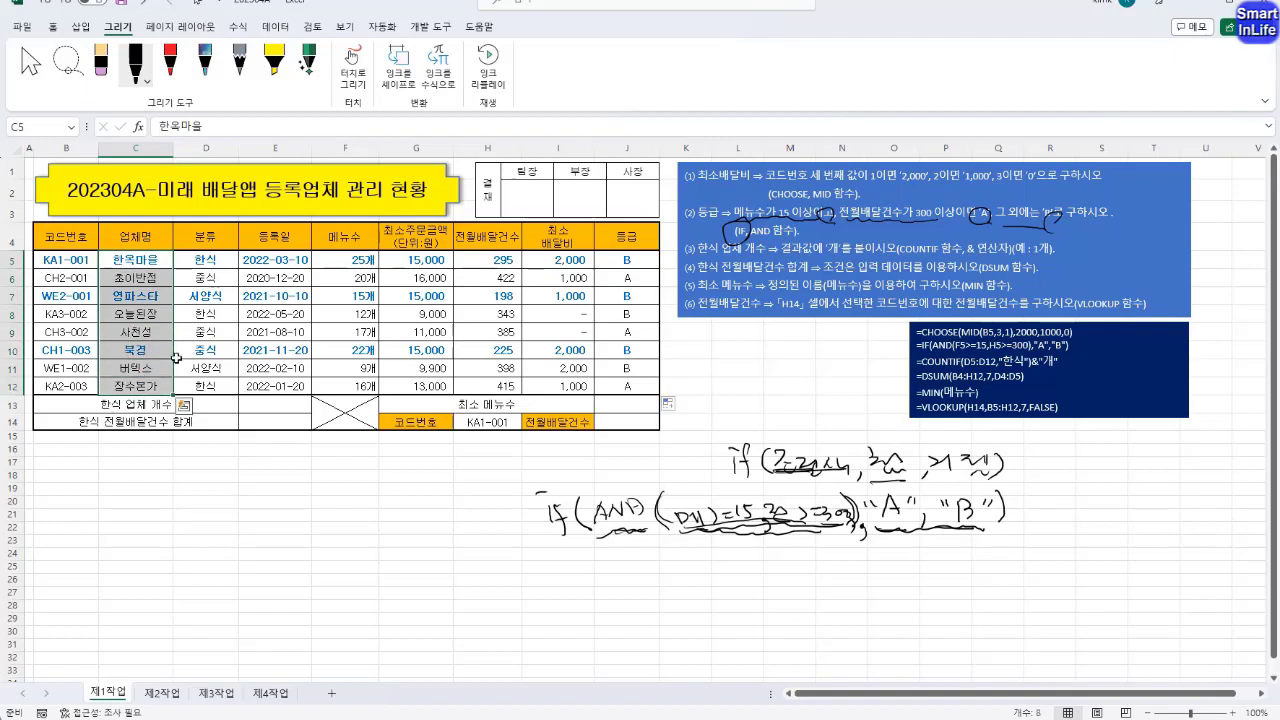
# Count the 한식 vendors in E13 using COUNTIF with range D5:D12 and criterion "한식"
pyautogui.click(213, 264)
pyautogui.moveTo(213, 240); pyautogui.dragTo(207, 262)
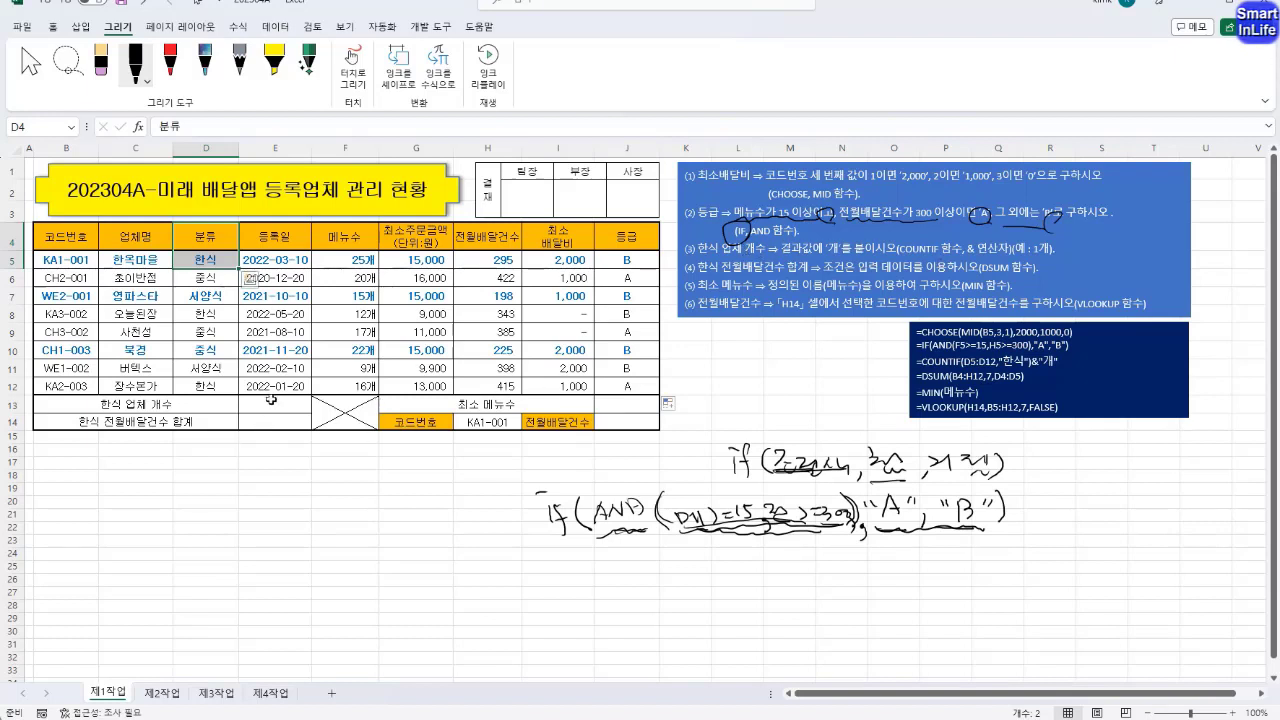
pyautogui.click(272, 404)
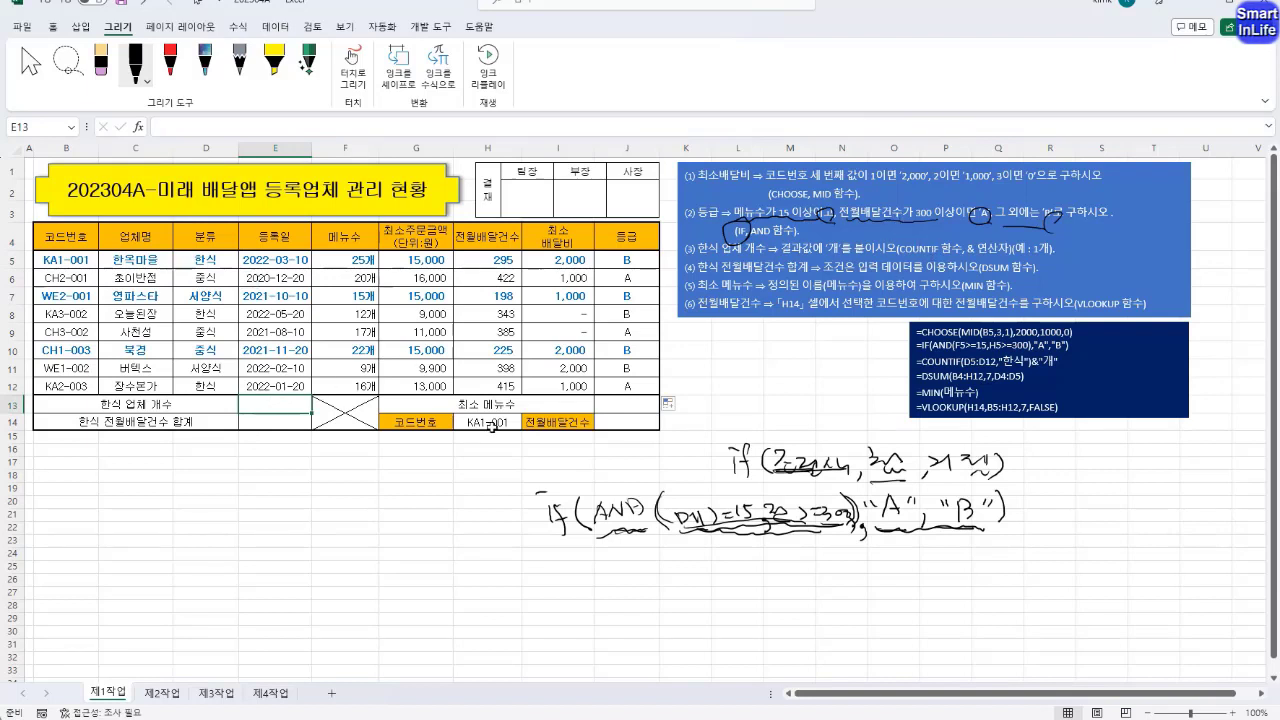
pyautogui.write('=CO')
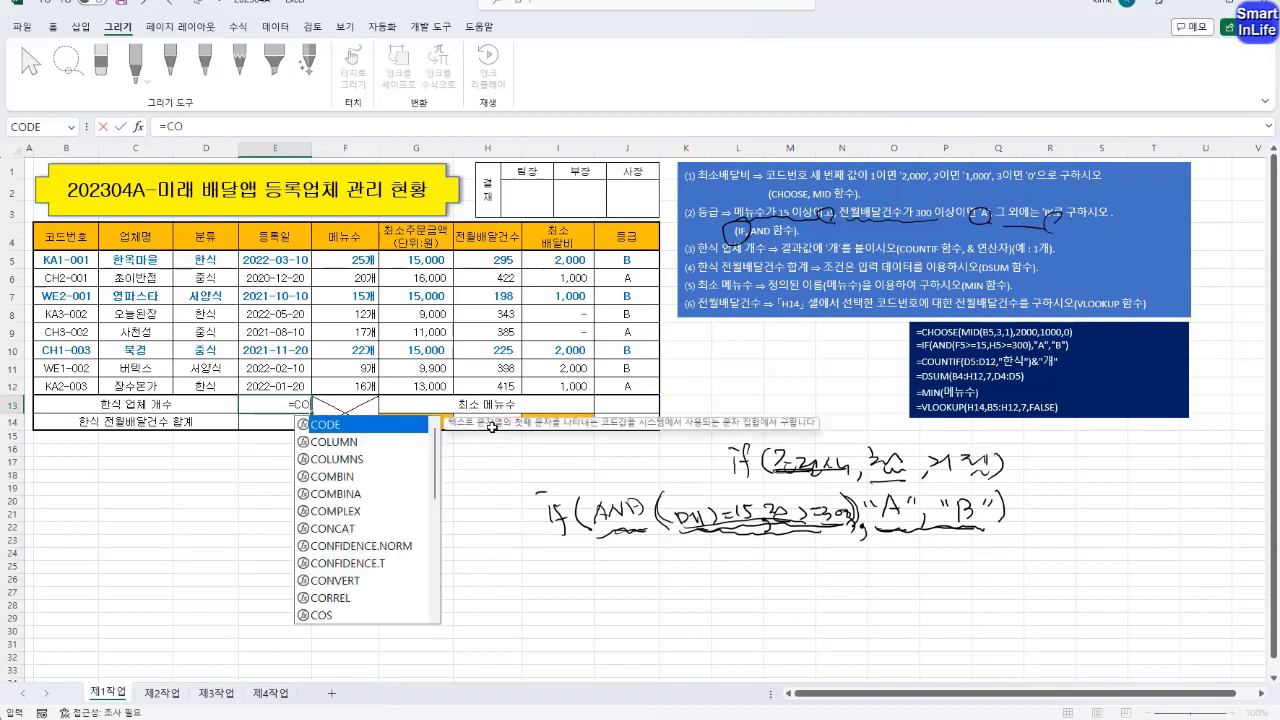
pyautogui.write('UNTIF')
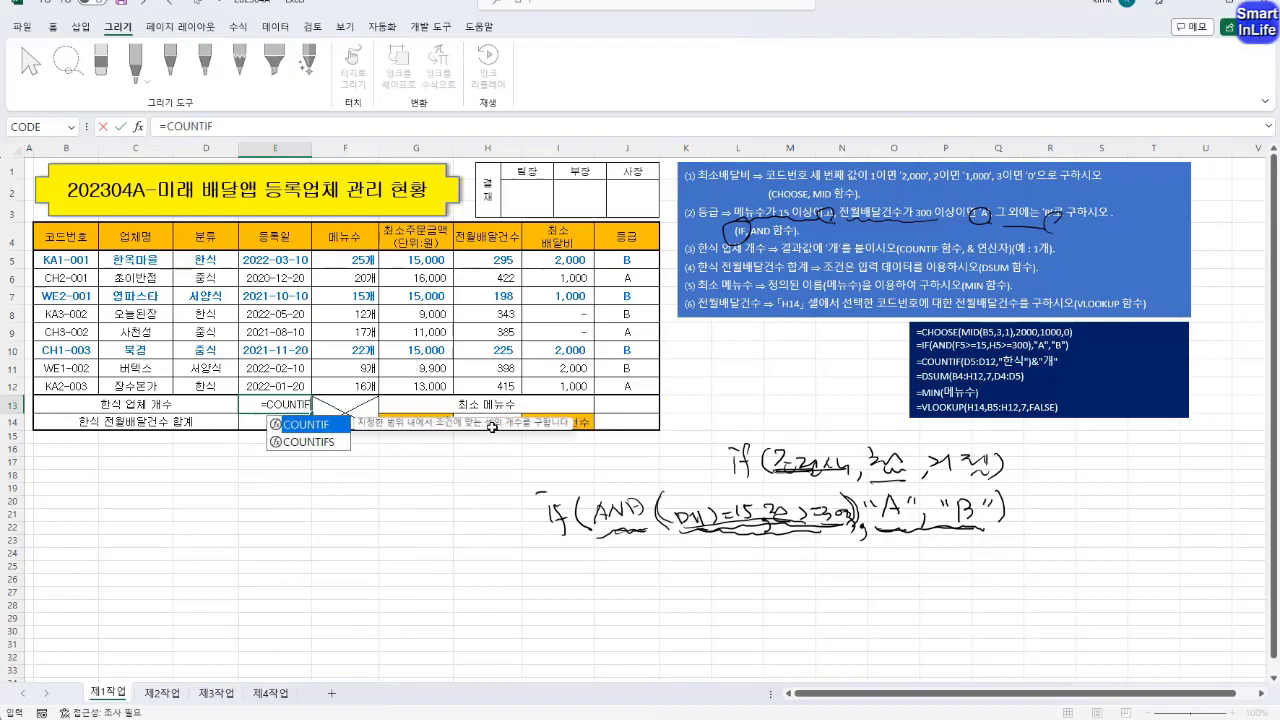
pyautogui.write('(')
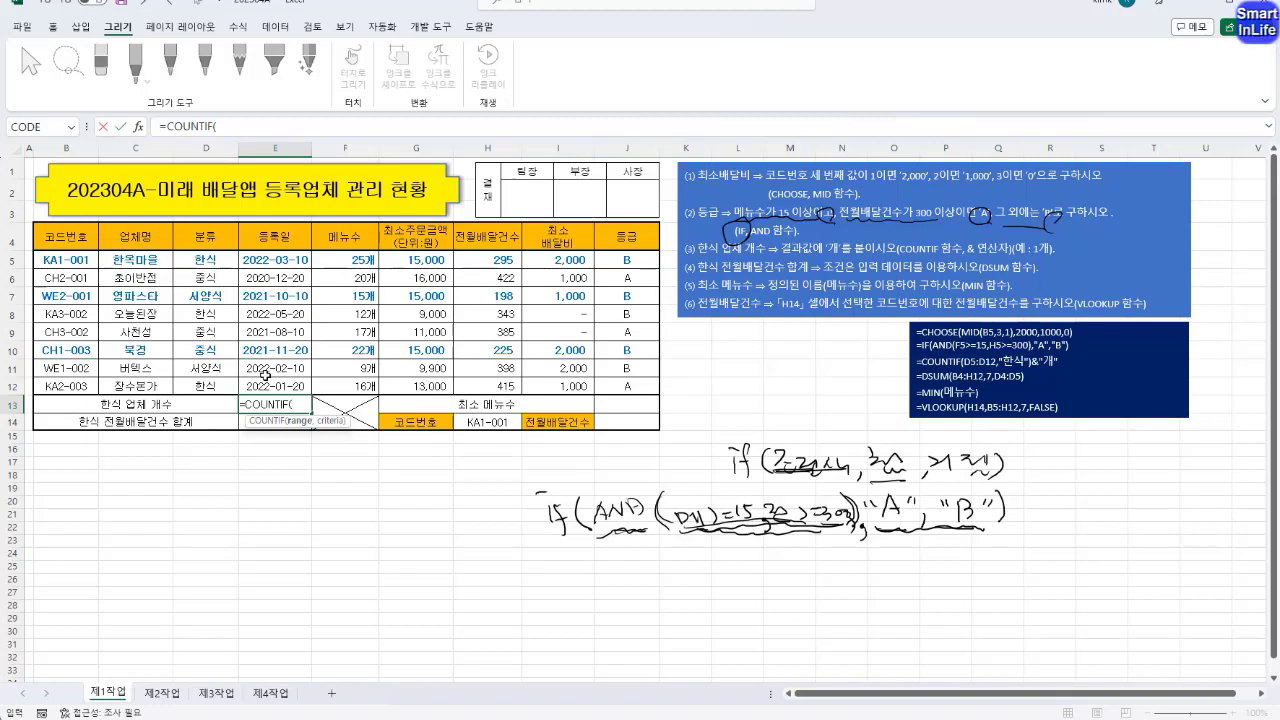
pyautogui.moveTo(209, 265); pyautogui.dragTo(209, 387)
pyautogui.write(',')
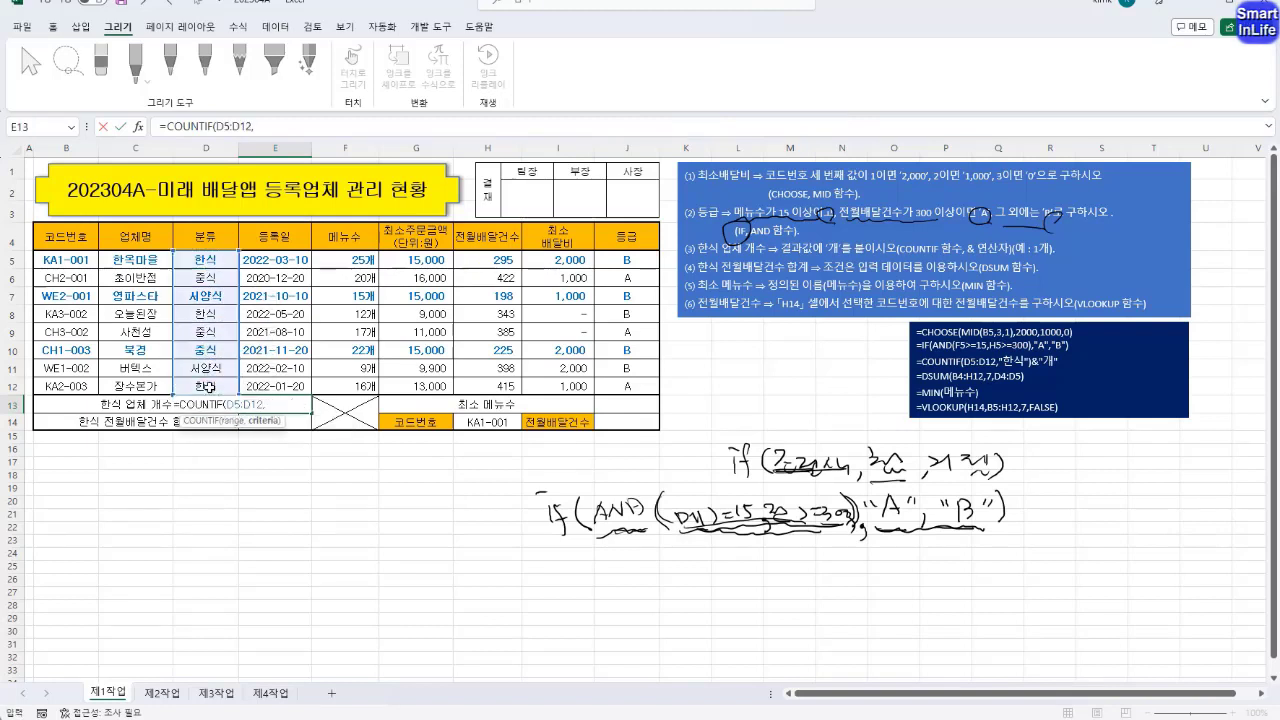
pyautogui.write('"한식"')
pyautogui.hotkey('ctrl', 'Return')
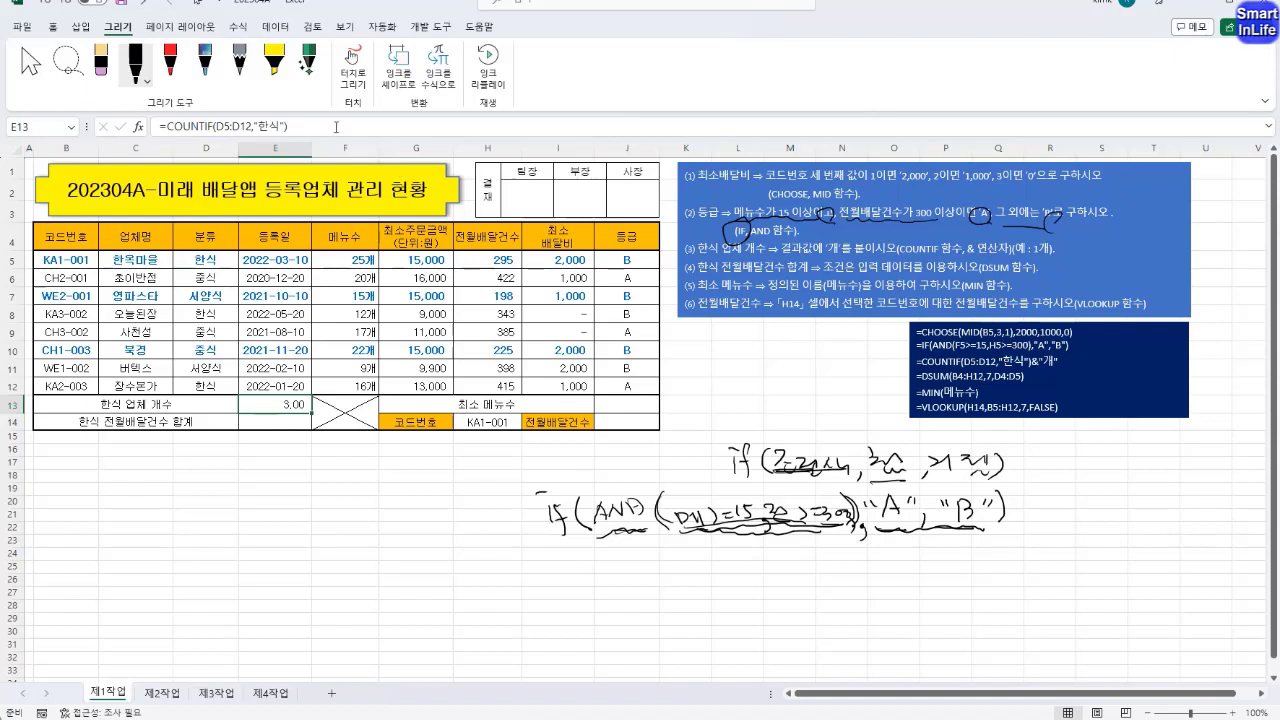
# Append &"개" to the COUNTIF formula in E13 and check the resulting cell
pyautogui.click(323, 127)
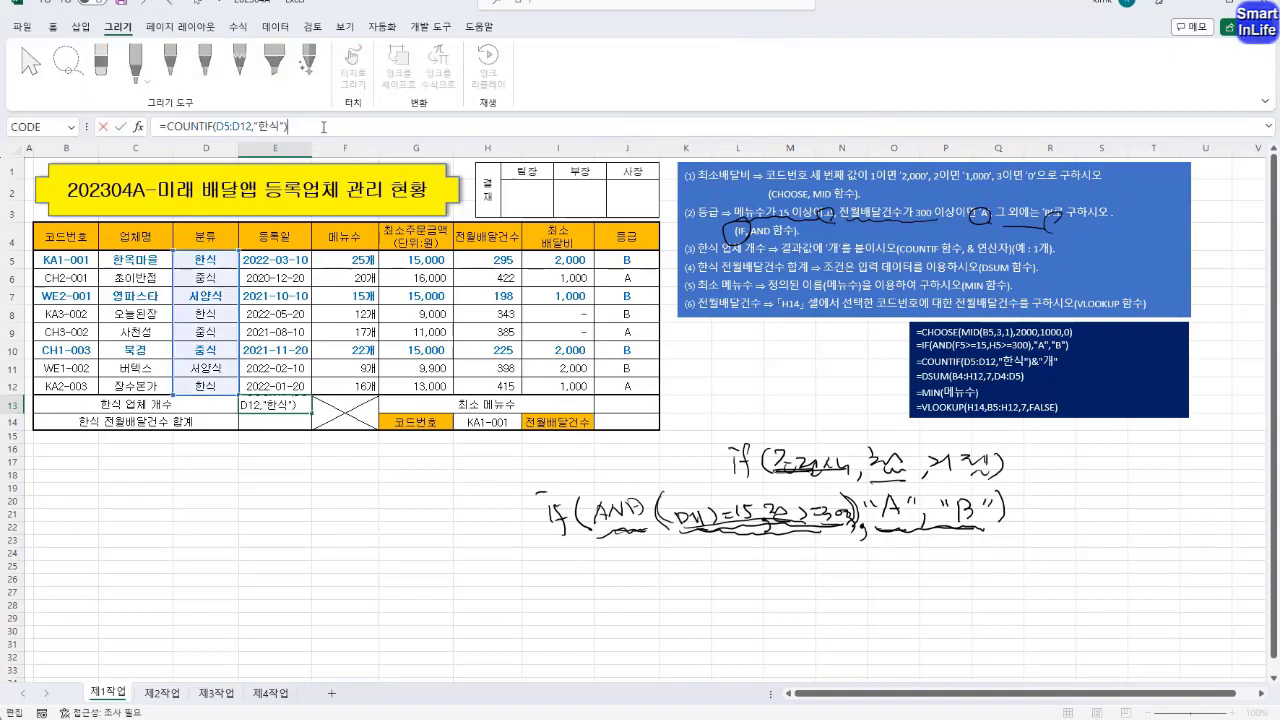
pyautogui.write('&"개"')
pyautogui.press('Return')
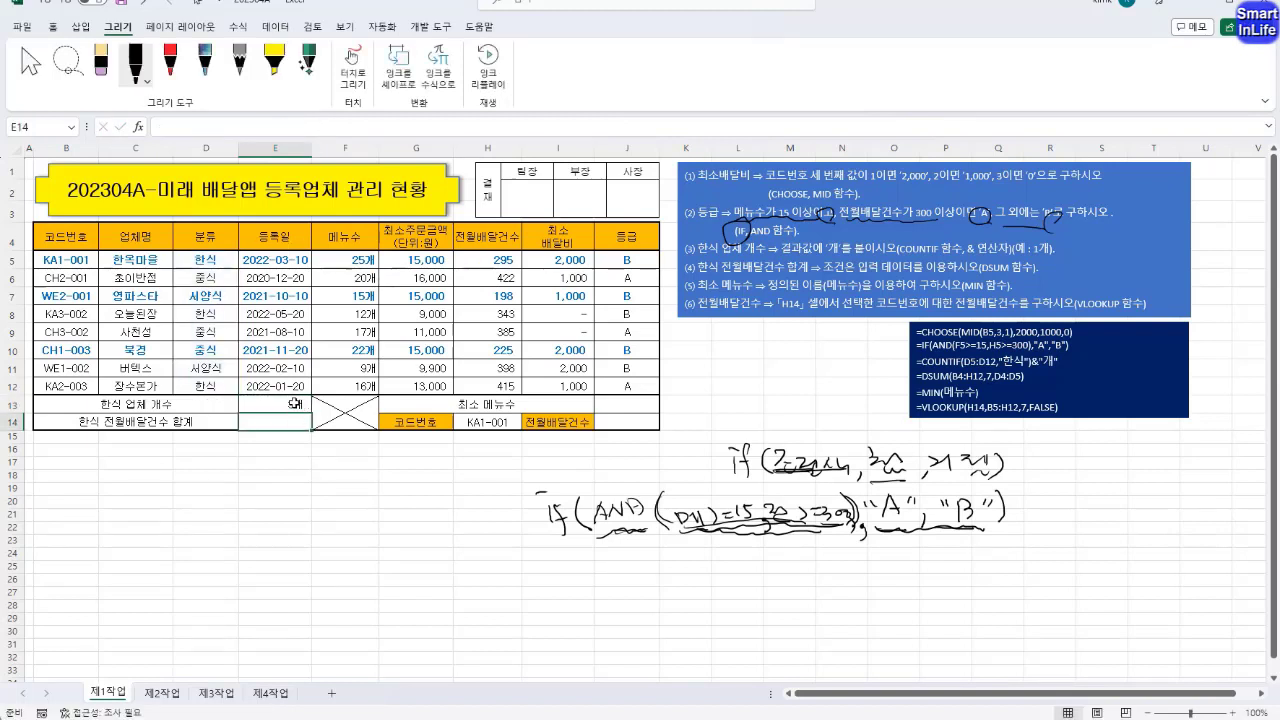
pyautogui.click(295, 403)
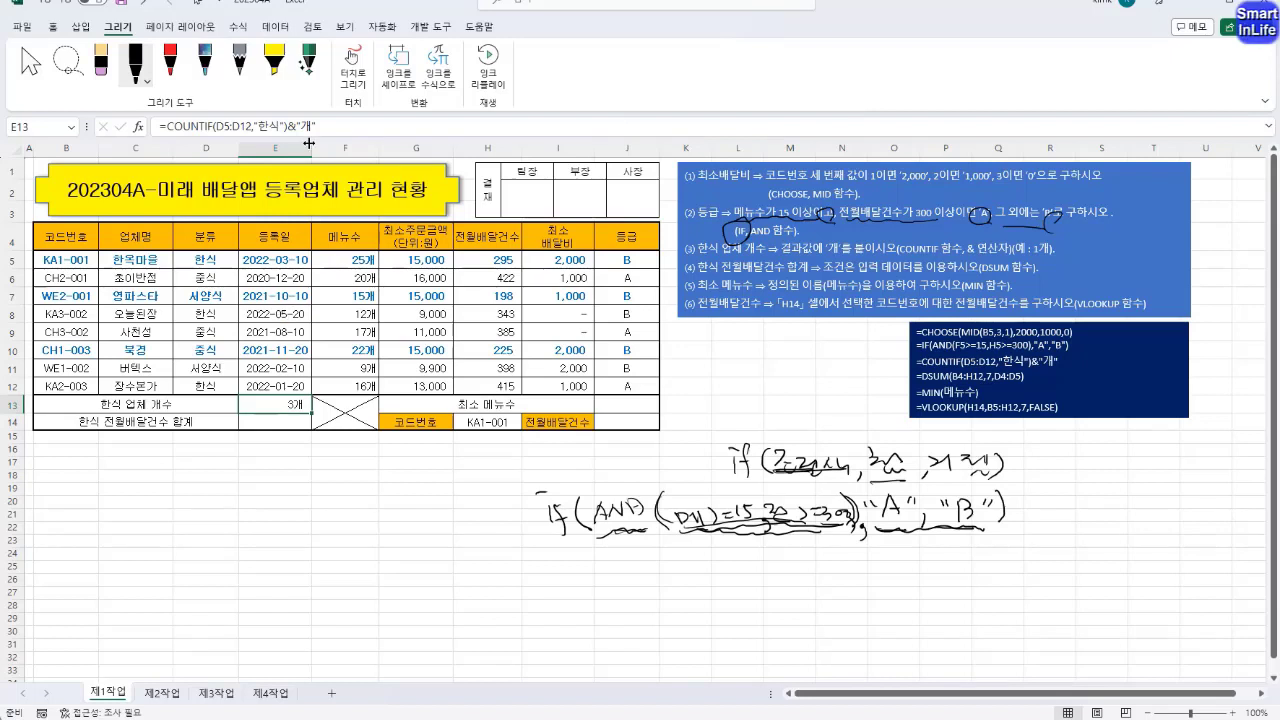
# Start a DSUM formula in E14 for the 한식 전월배달건수 합계, using B4:J12 as the database
pyautogui.click(286, 420)
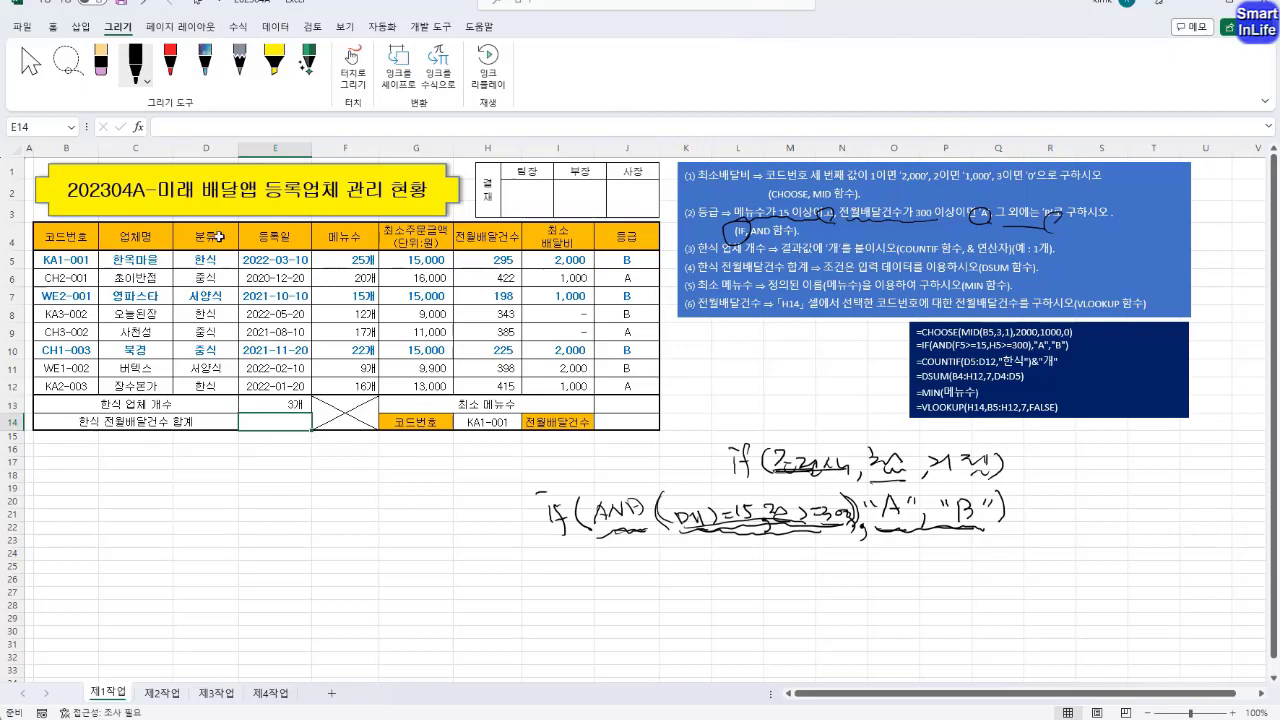
pyautogui.moveTo(219, 237); pyautogui.dragTo(222, 261)
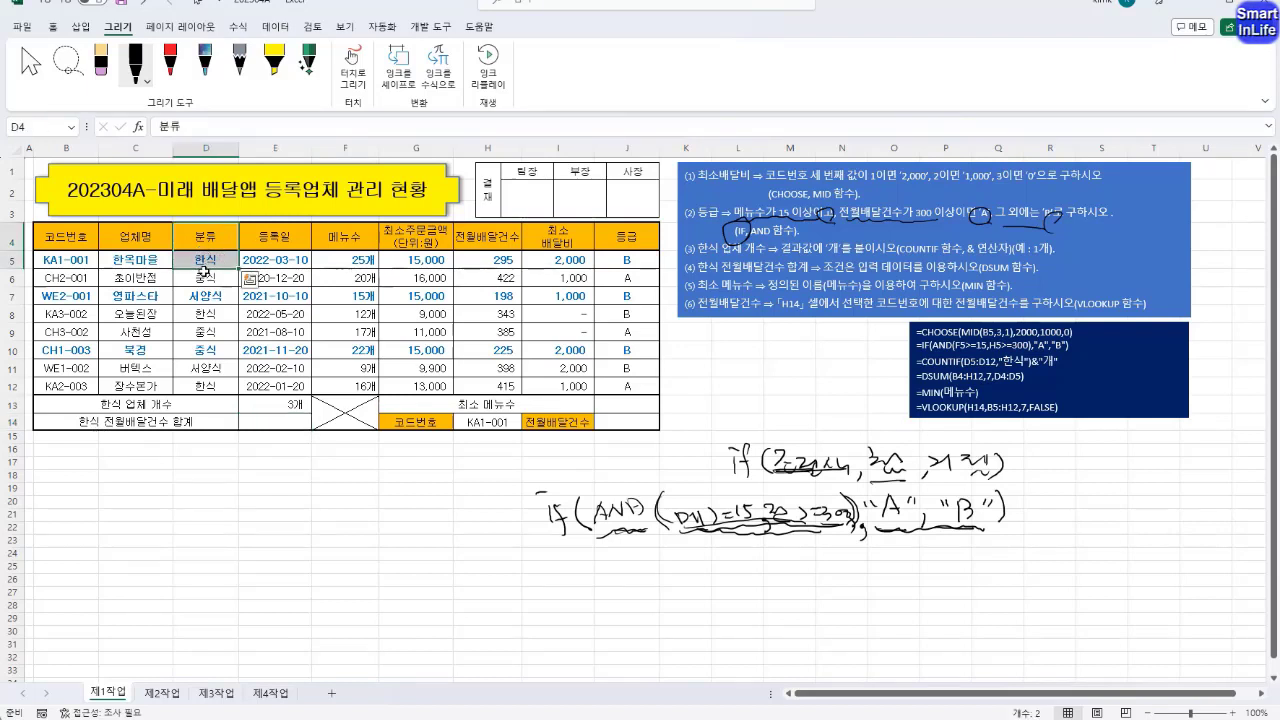
pyautogui.click(273, 420)
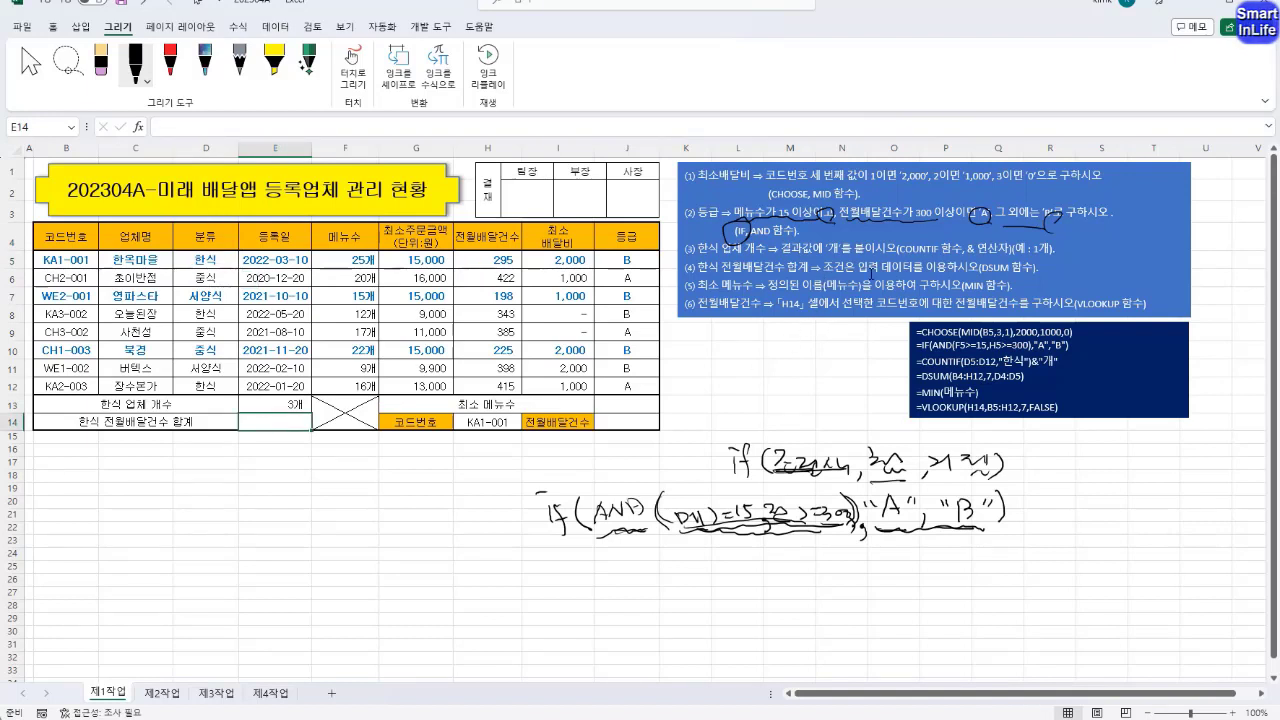
pyautogui.click(985, 270)
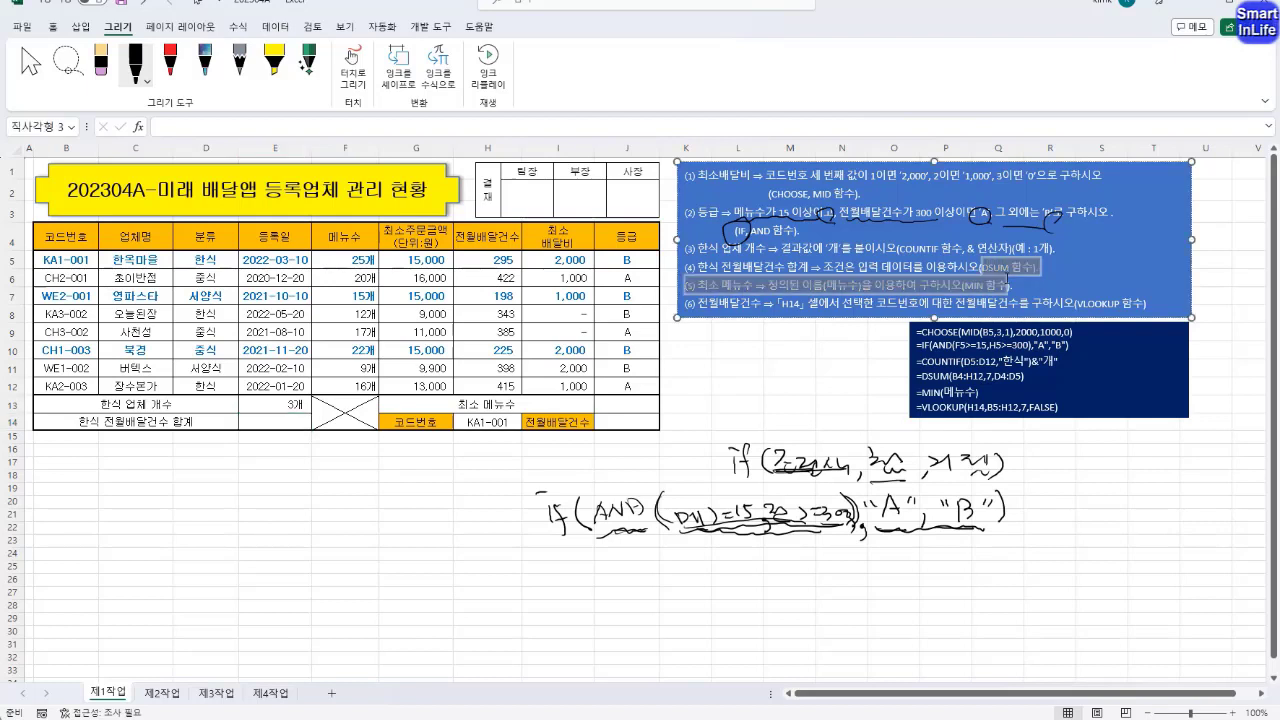
pyautogui.click(295, 419)
pyautogui.write('=')
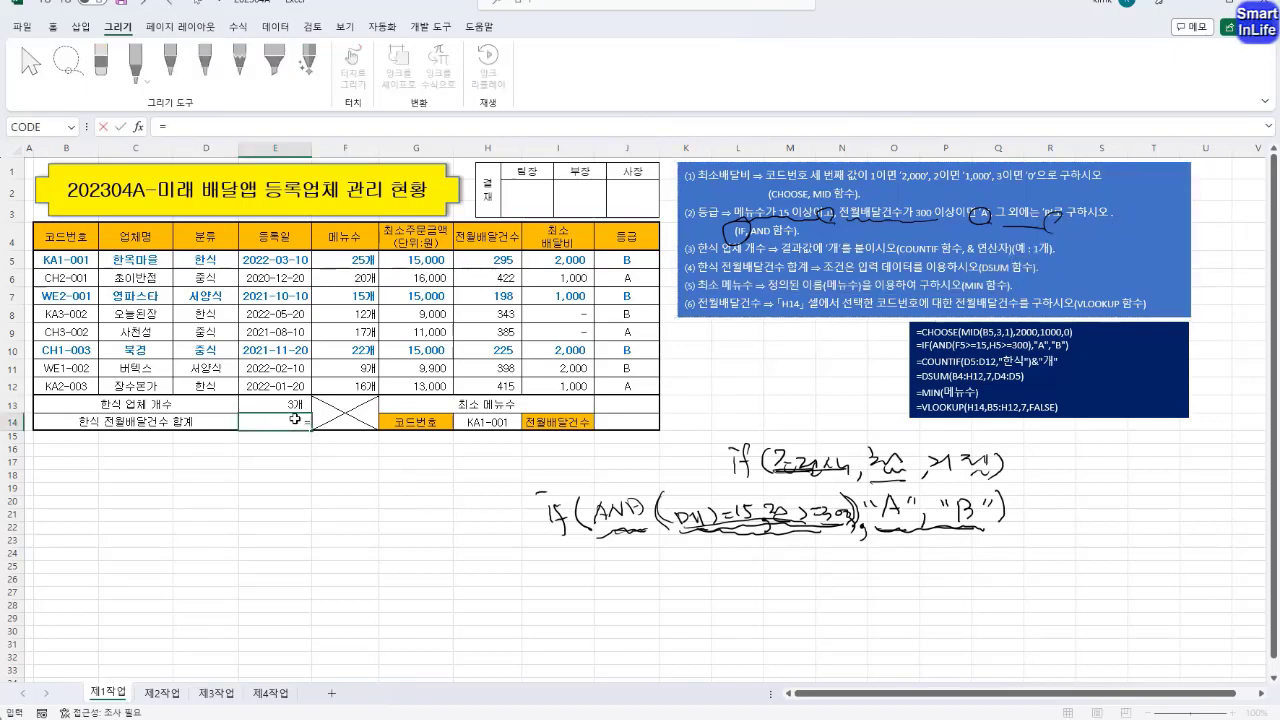
pyautogui.write('DSUM')
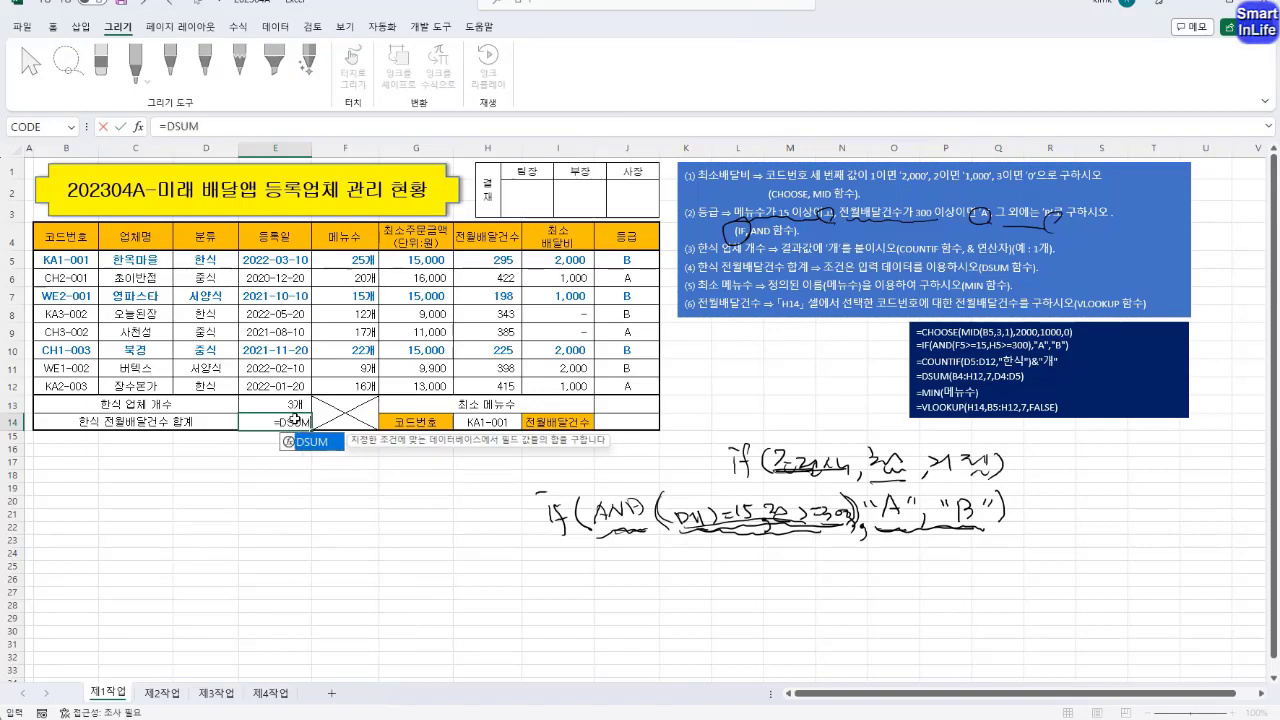
pyautogui.write('(')
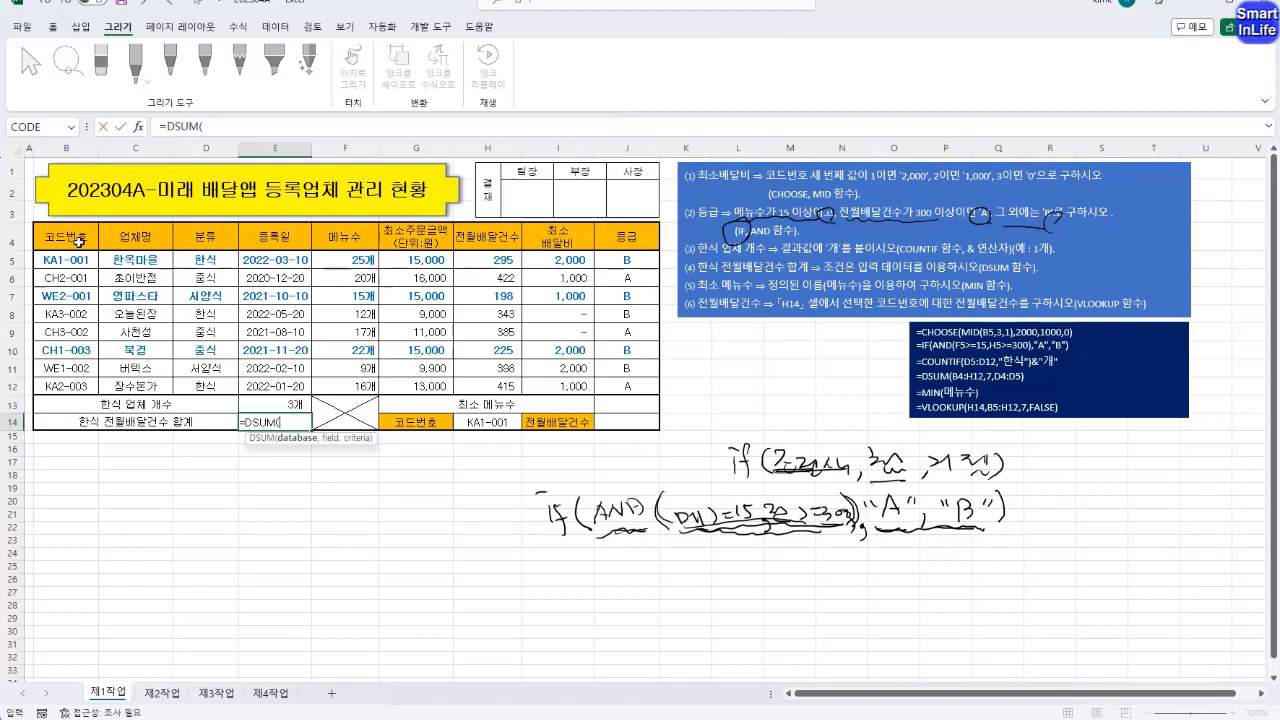
pyautogui.moveTo(79, 240); pyautogui.dragTo(610, 385)
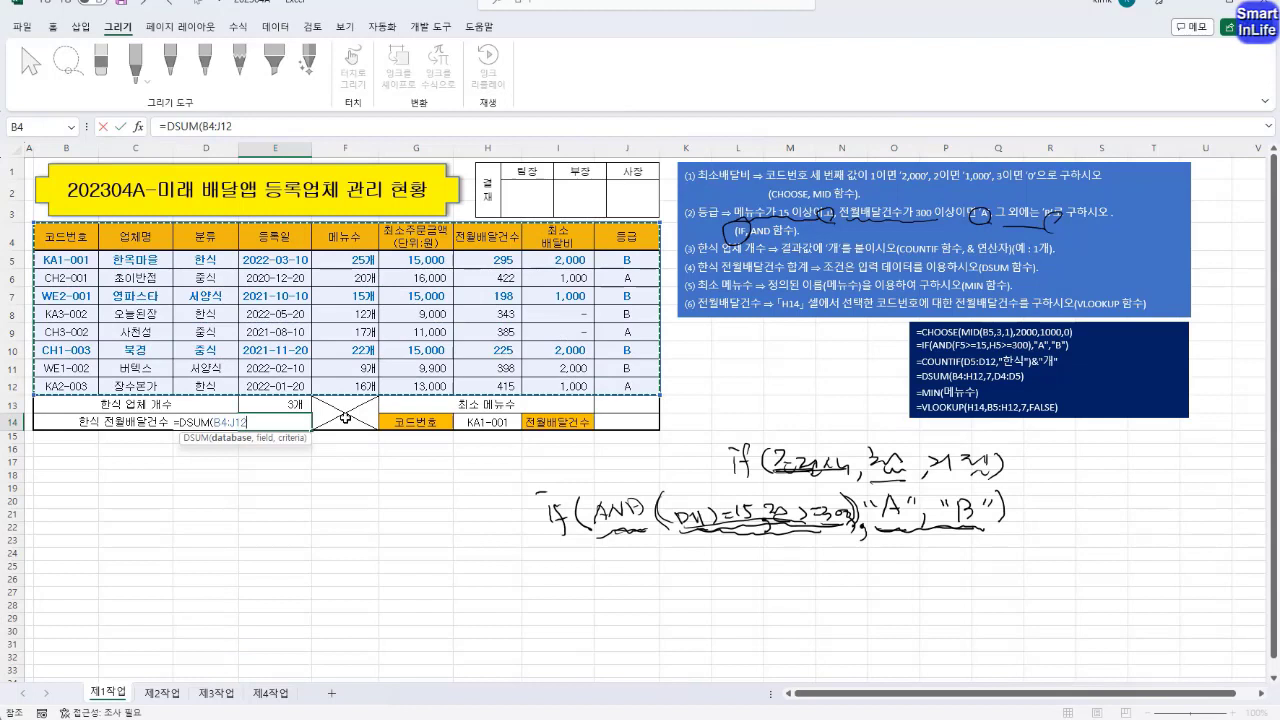
pyautogui.write(',')
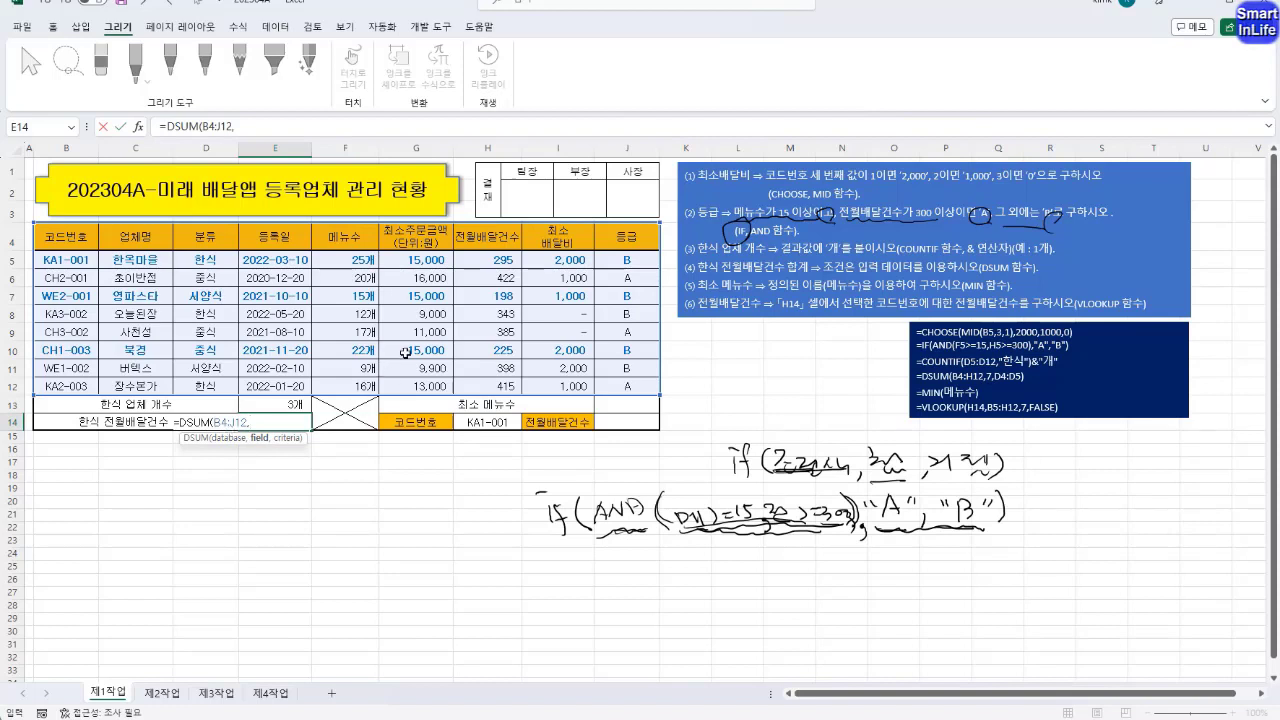
pyautogui.press('Return')
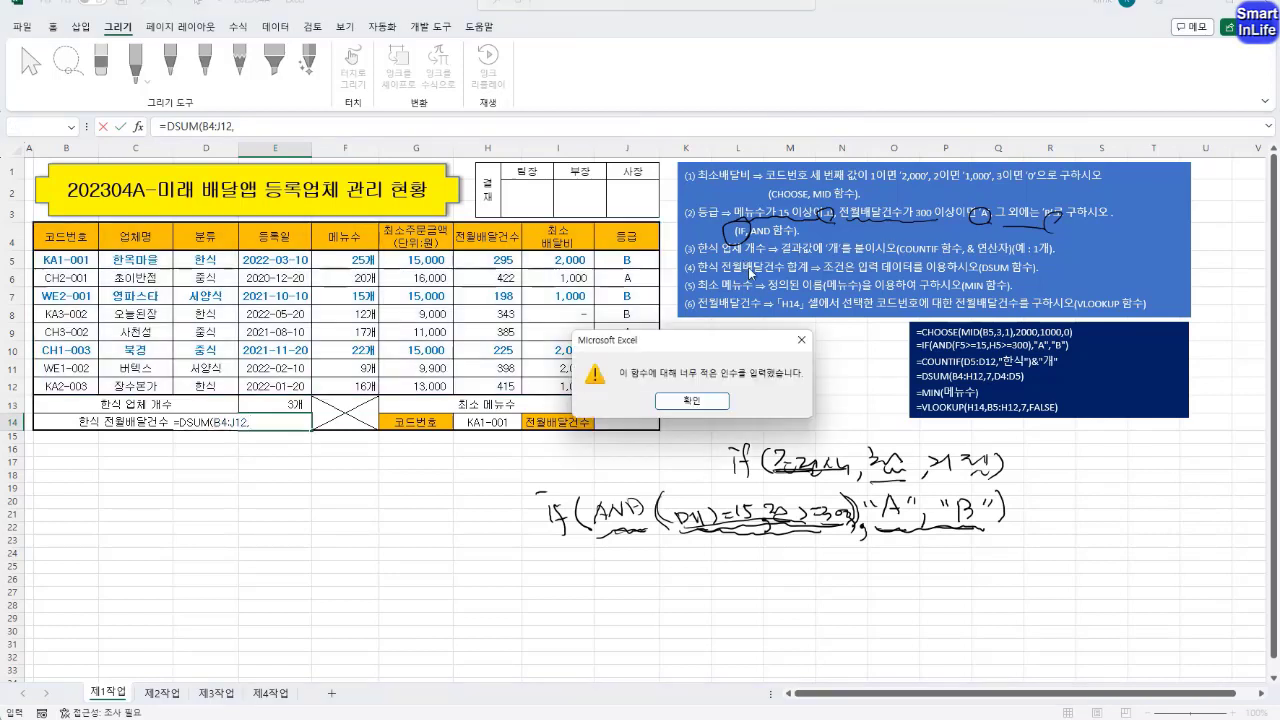
pyautogui.click(697, 399)
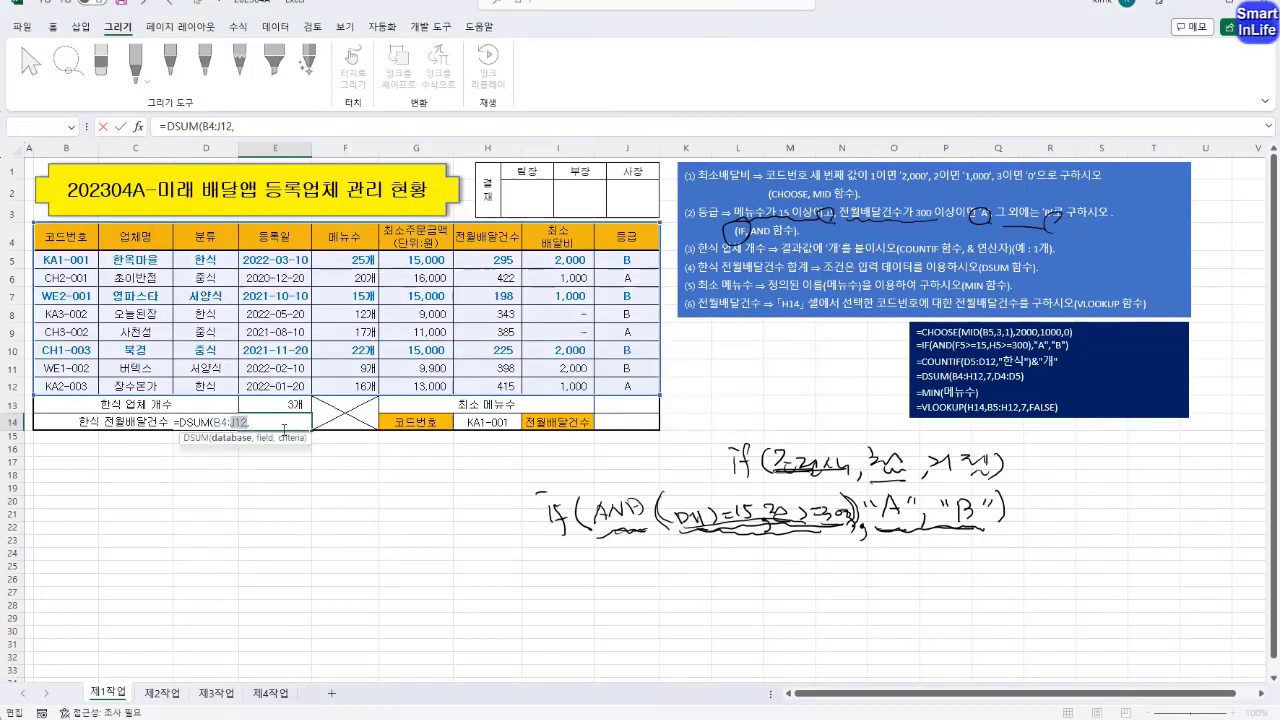
# Complete the E14 DSUM formula with H4 as the field and D4:D5 as the criteria, and check it
pyautogui.click(278, 425)
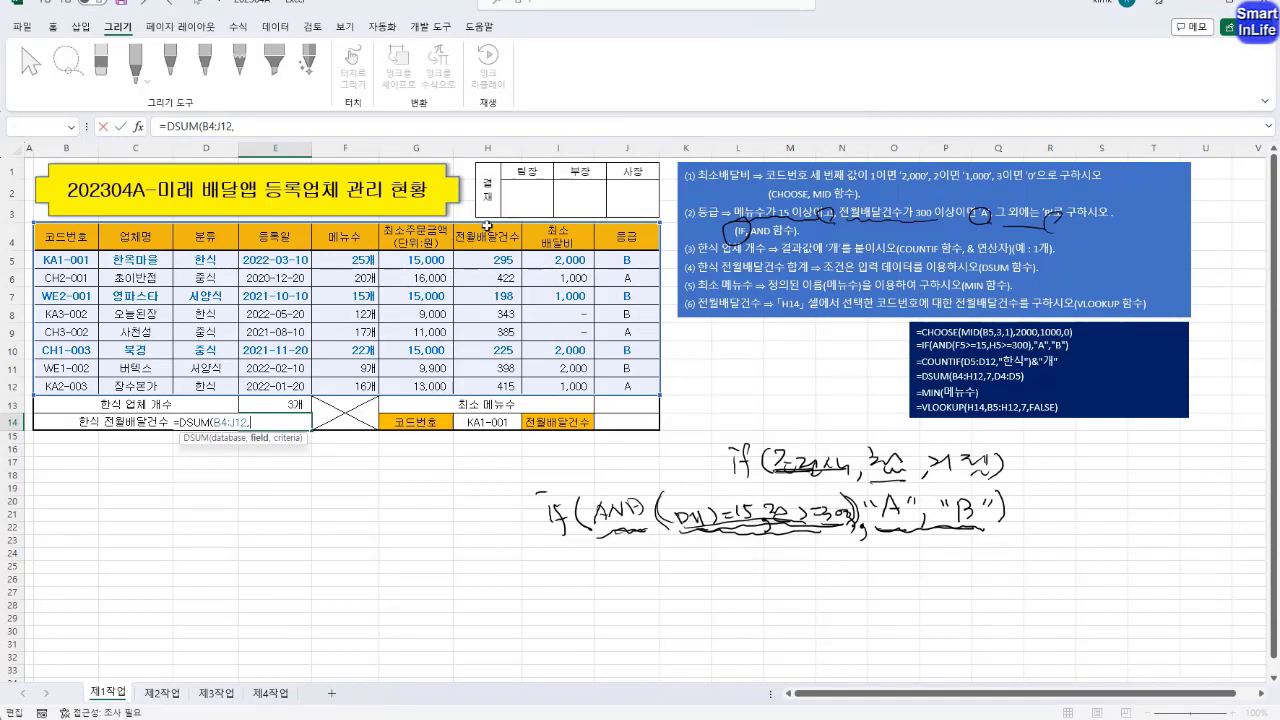
pyautogui.click(497, 239)
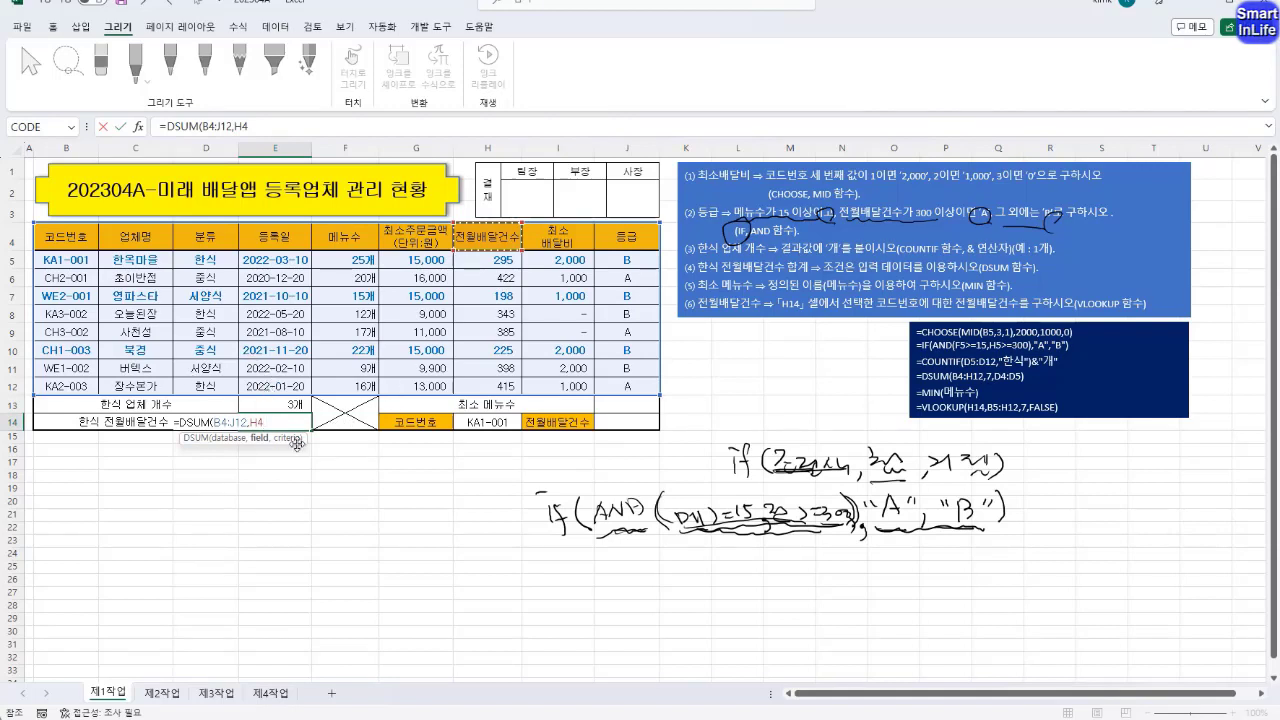
pyautogui.write(',')
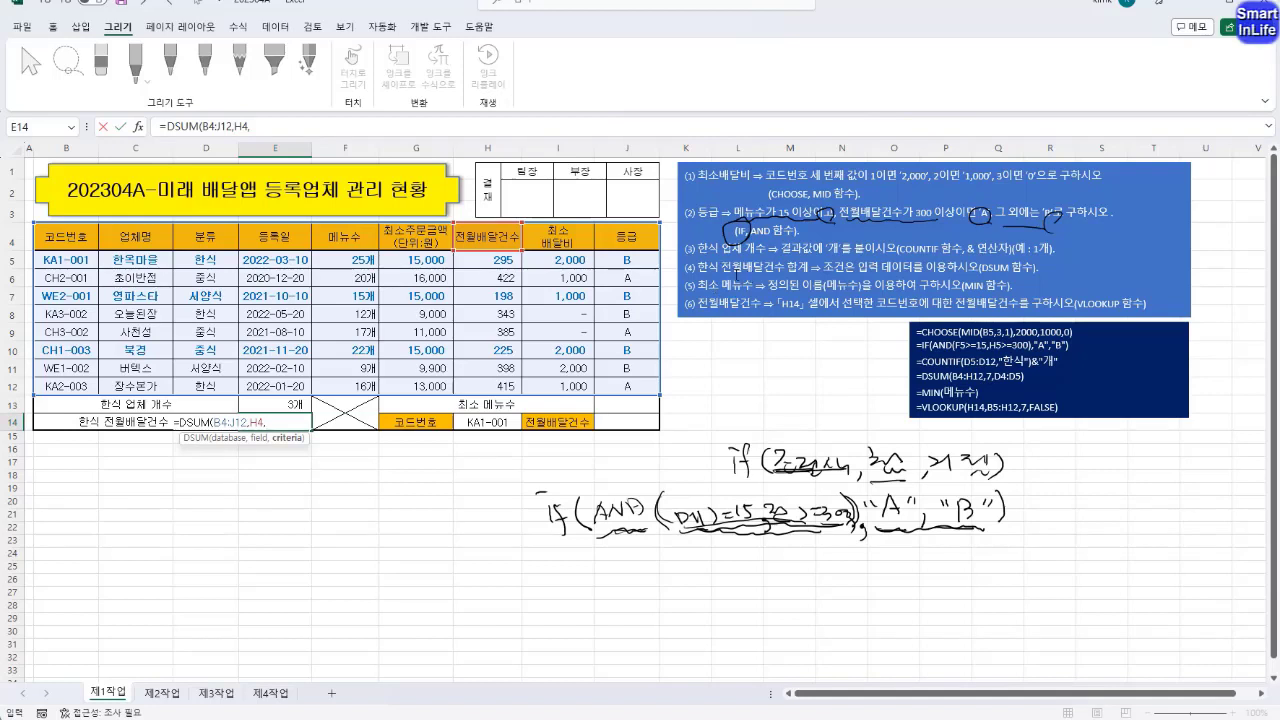
pyautogui.moveTo(216, 240); pyautogui.dragTo(210, 260)
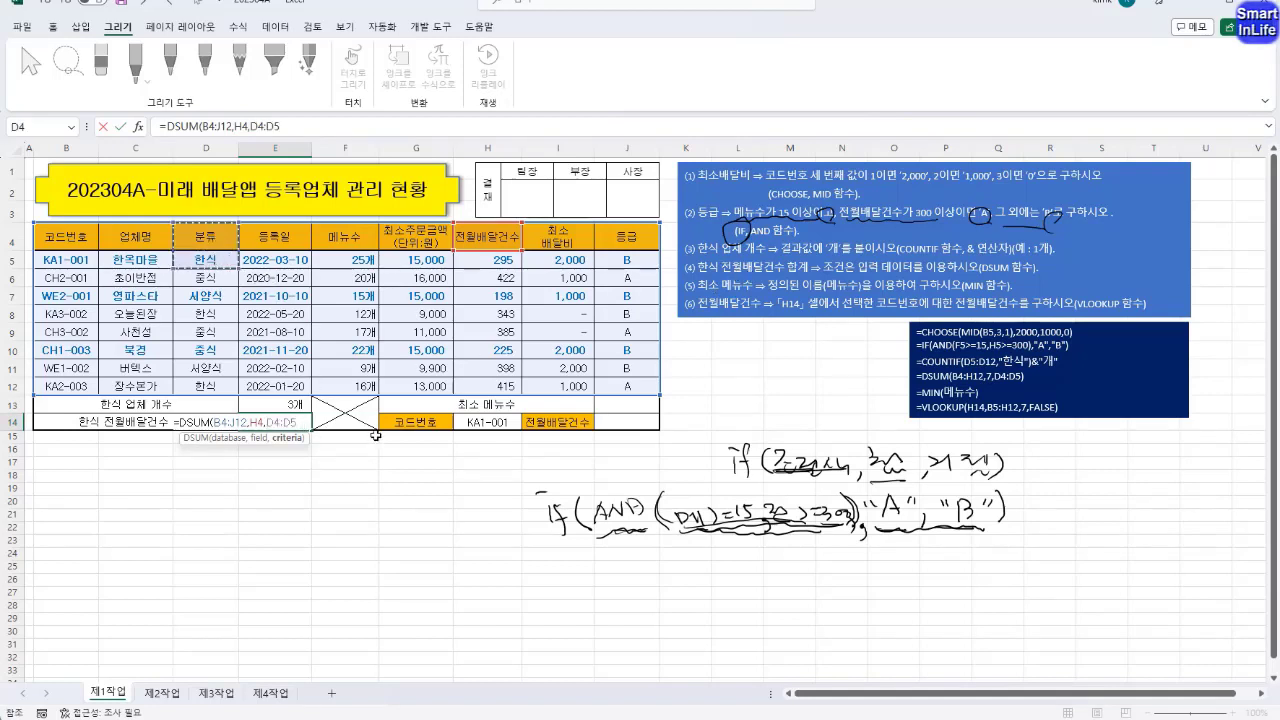
pyautogui.press('Return')
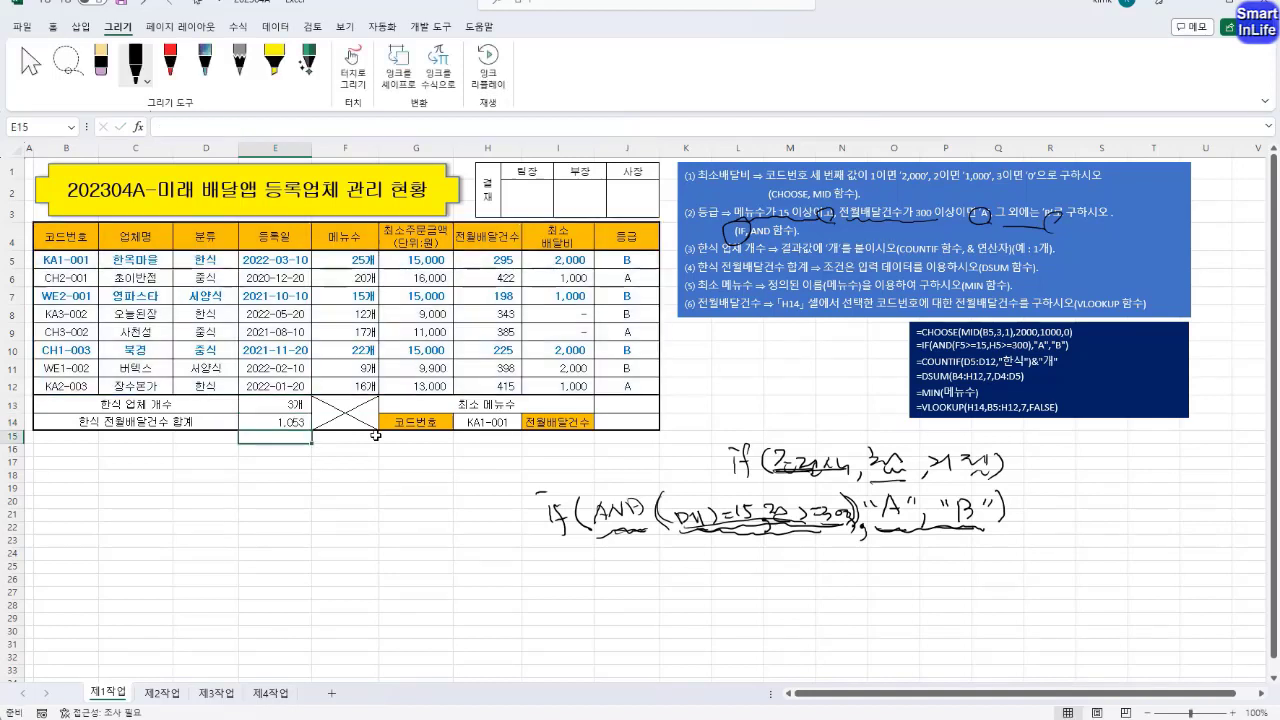
pyautogui.click(292, 421)
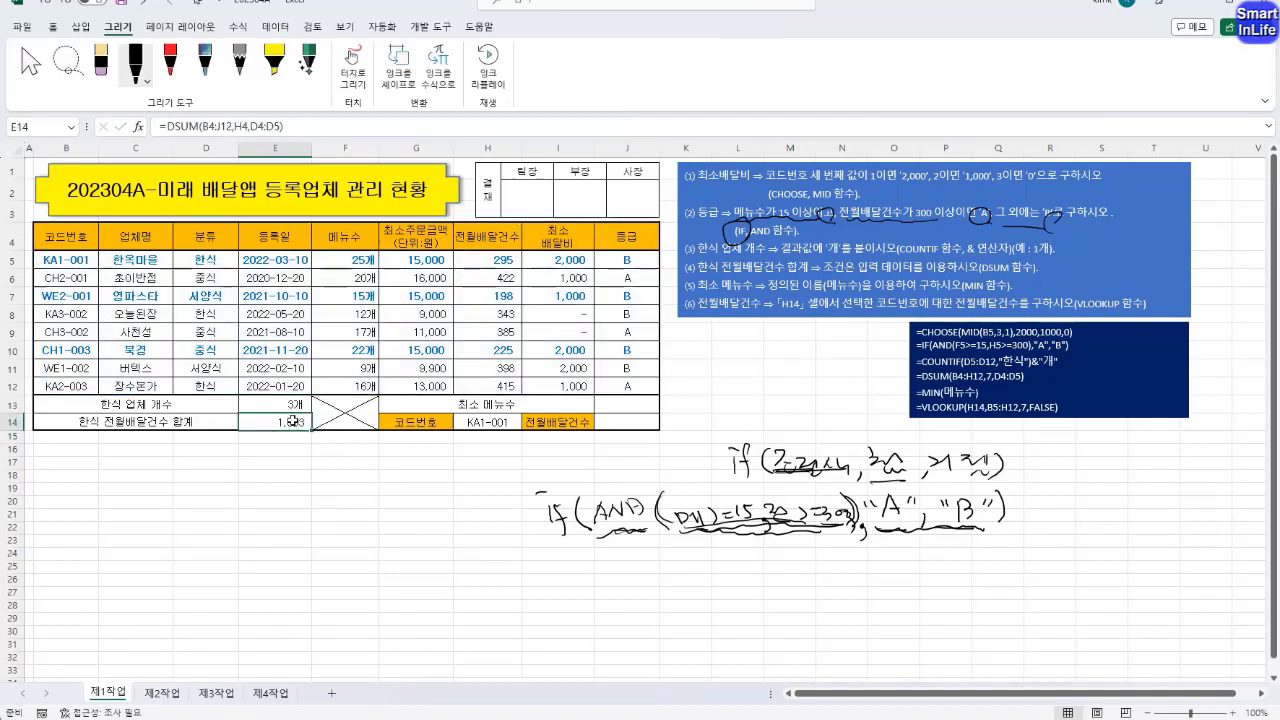
# Calculate the 최소 메뉴수 in J13 with MIN over the named range 메뉴수, and review the formula's range
pyautogui.click(630, 404)
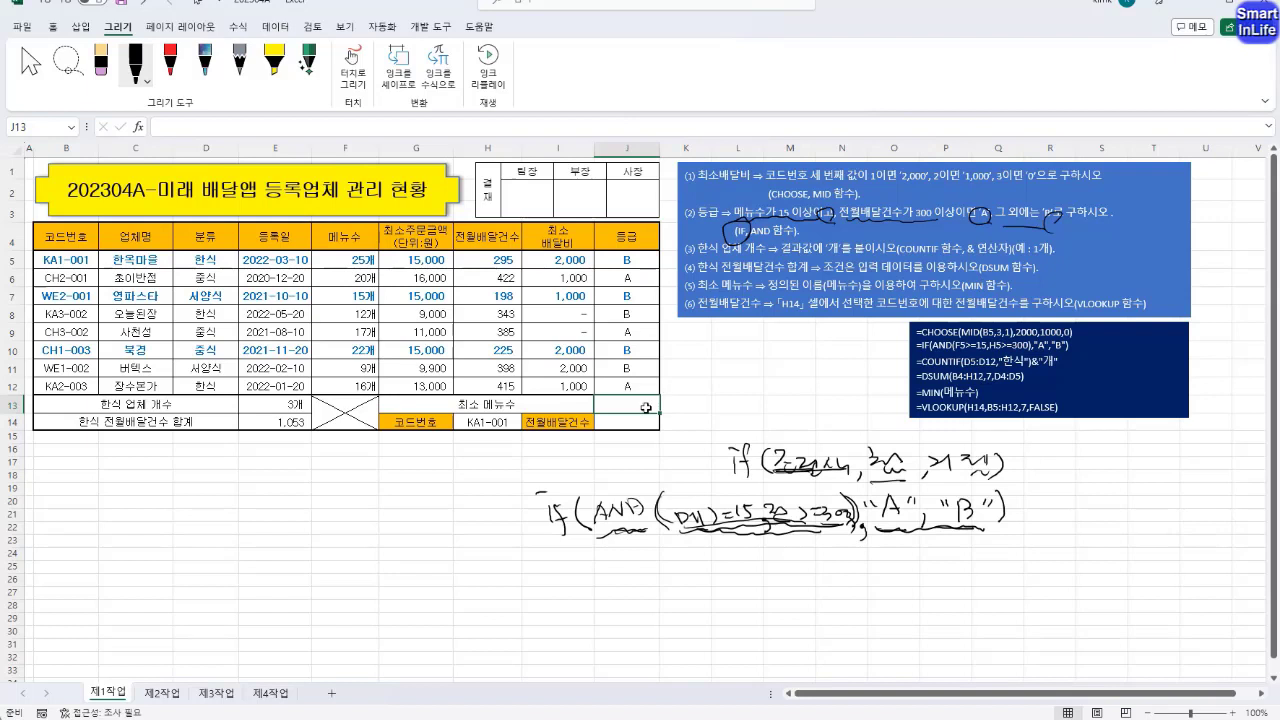
pyautogui.write('=')
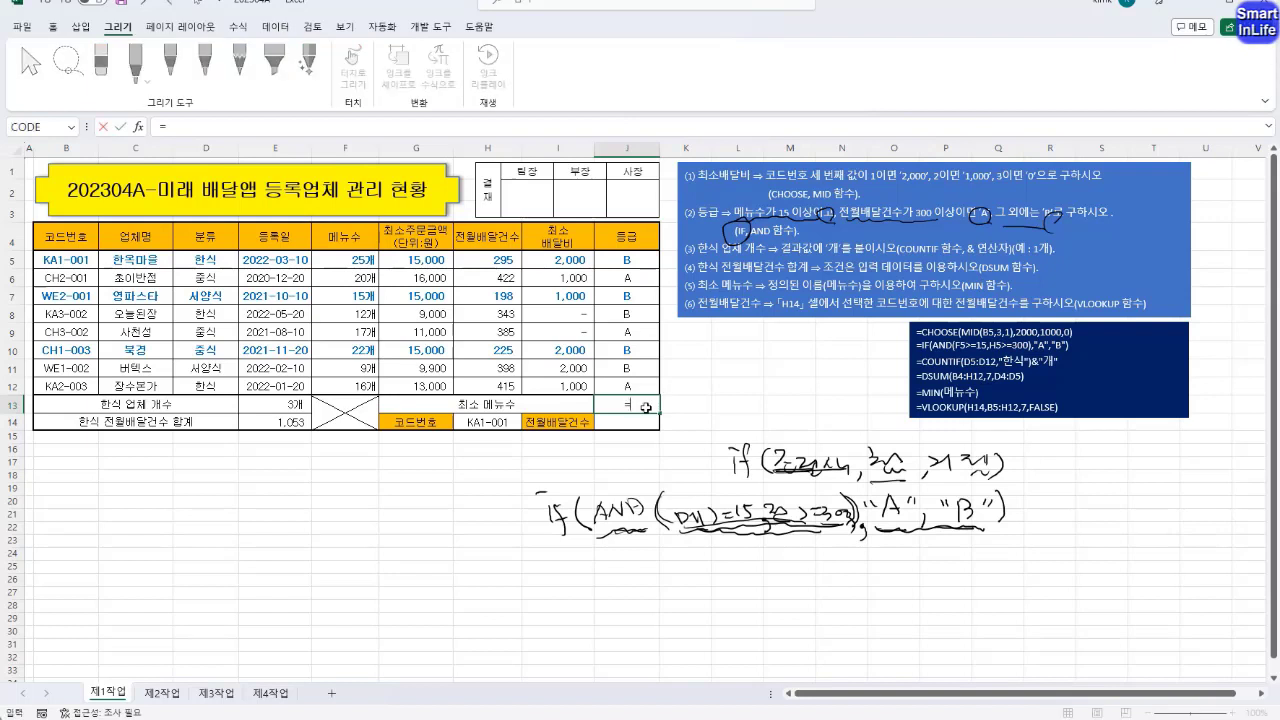
pyautogui.write('MIN')
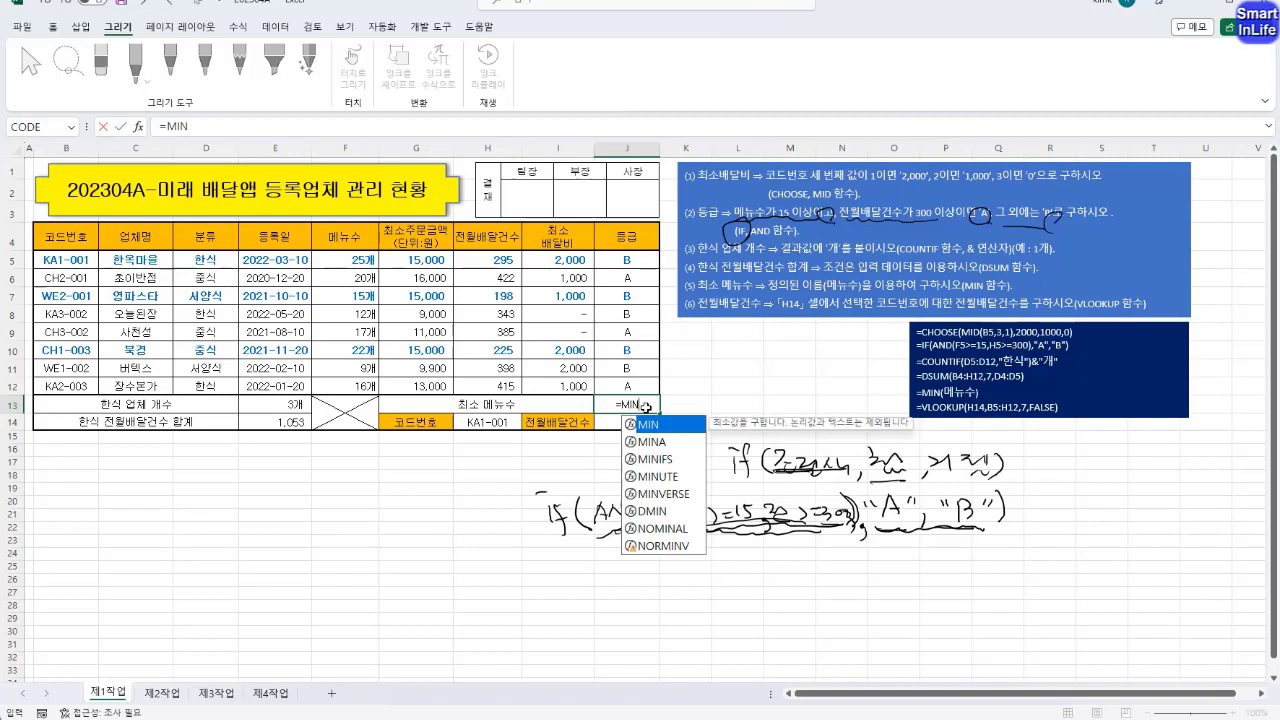
pyautogui.write('(')
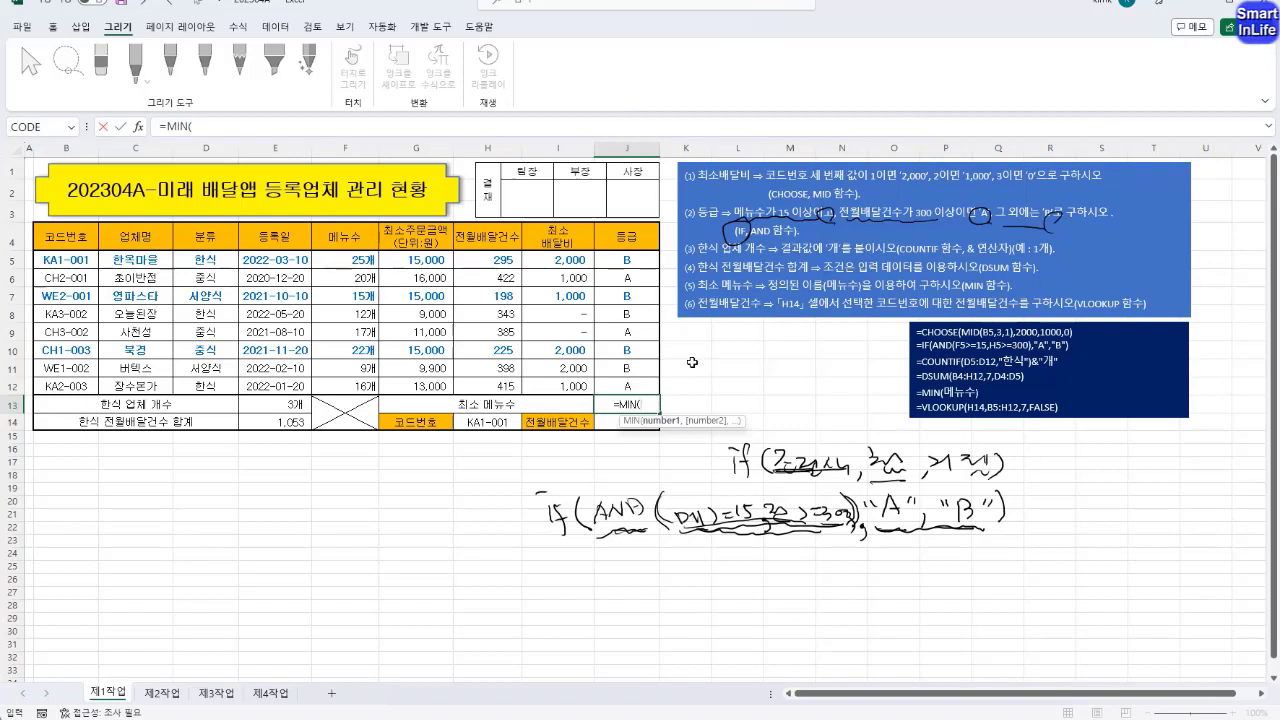
pyautogui.click(358, 258)
pyautogui.moveTo(358, 258); pyautogui.dragTo(360, 386)
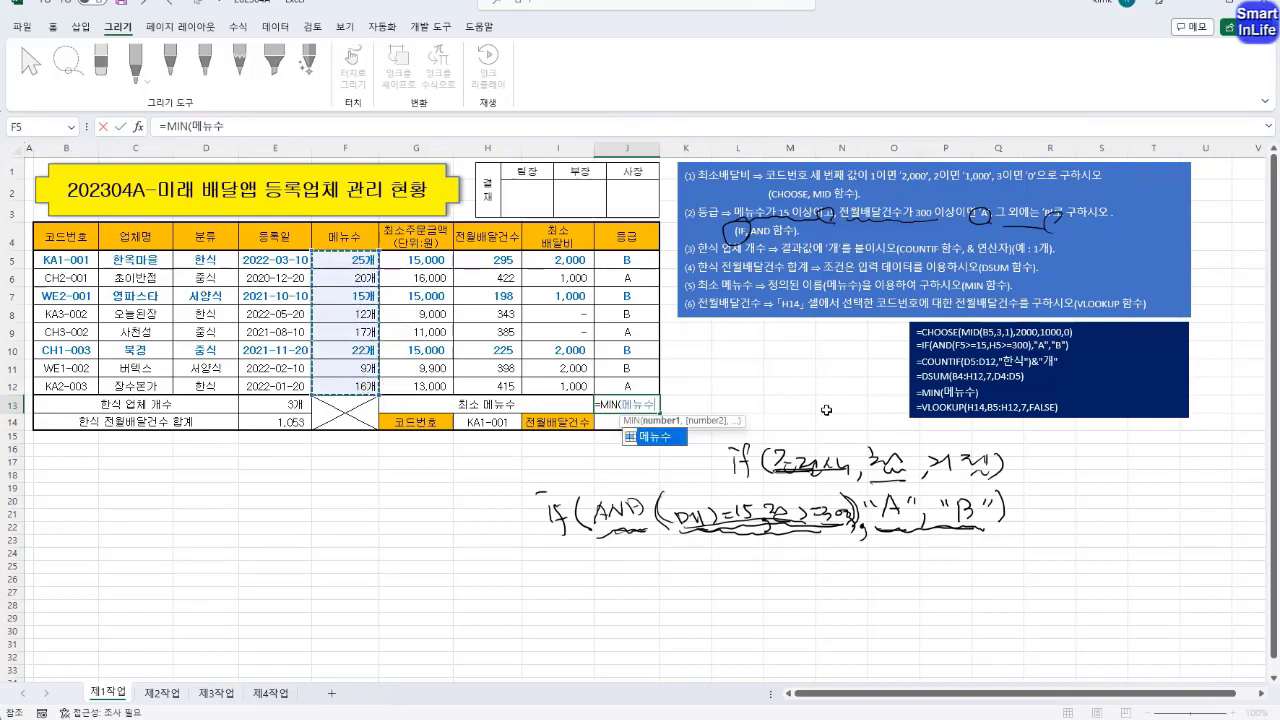
pyautogui.press('Return')
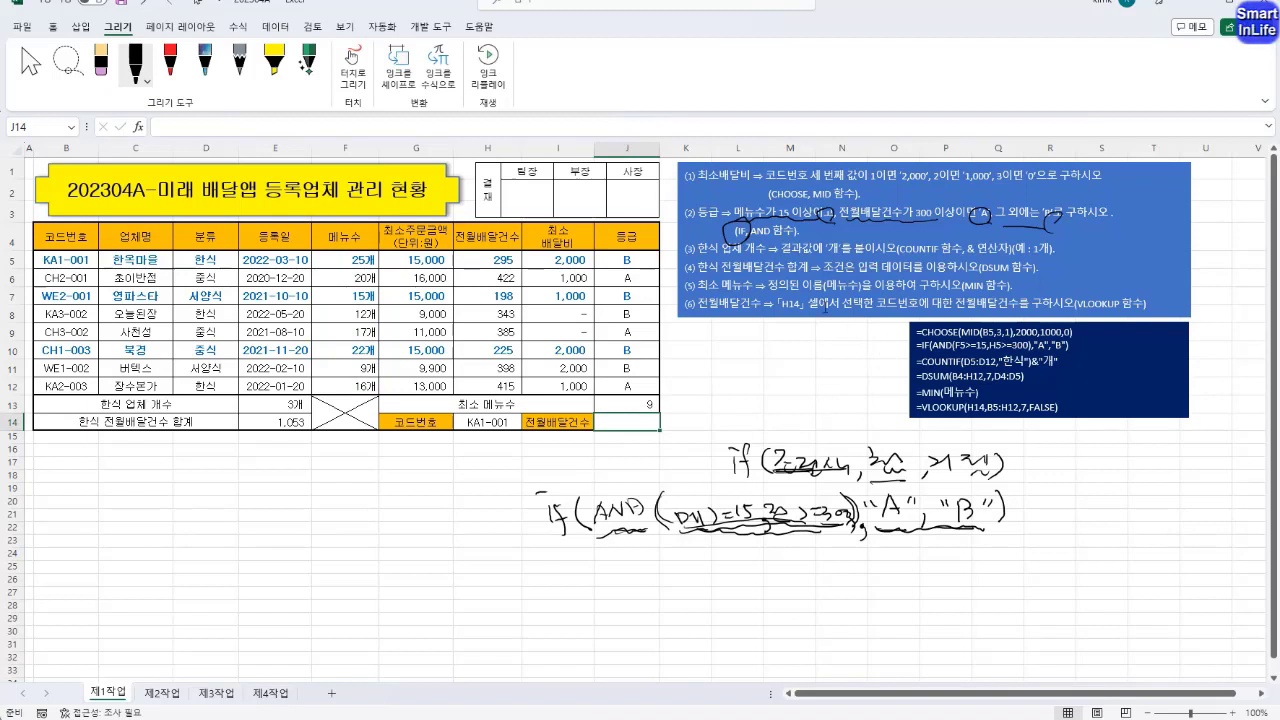
pyautogui.click(642, 400)
pyautogui.doubleClick(642, 401)
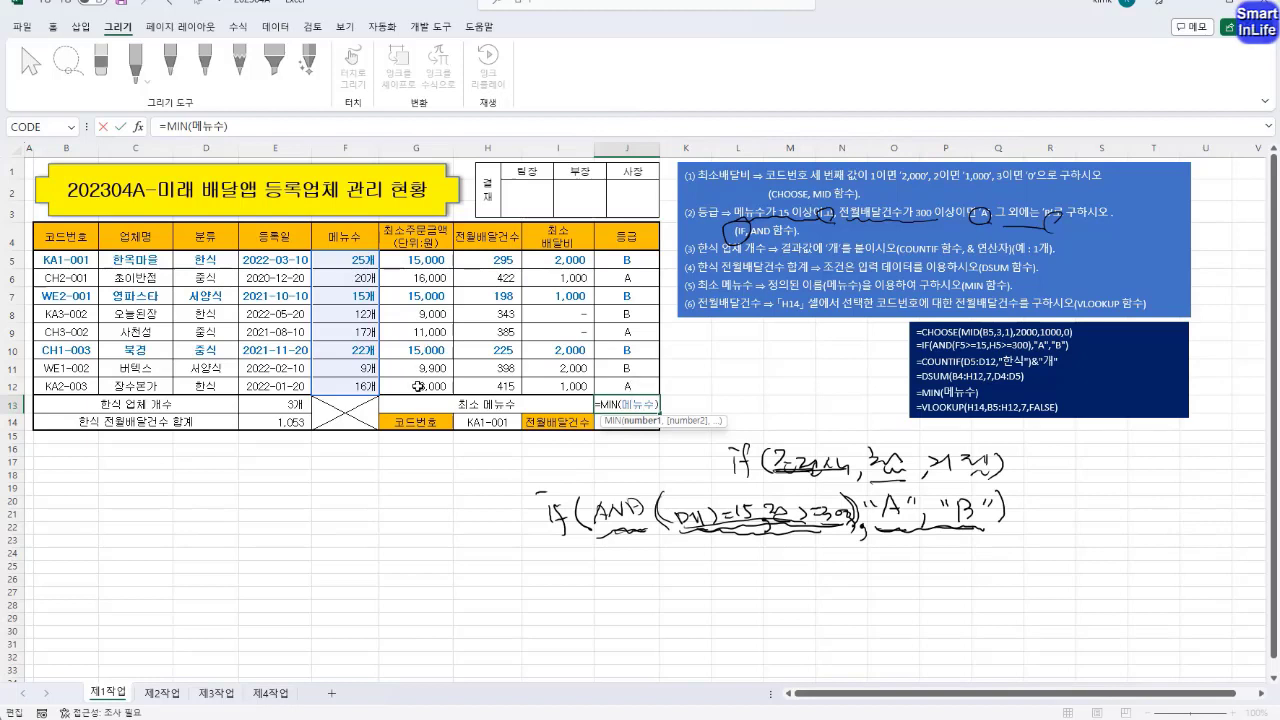
pyautogui.press('Return')
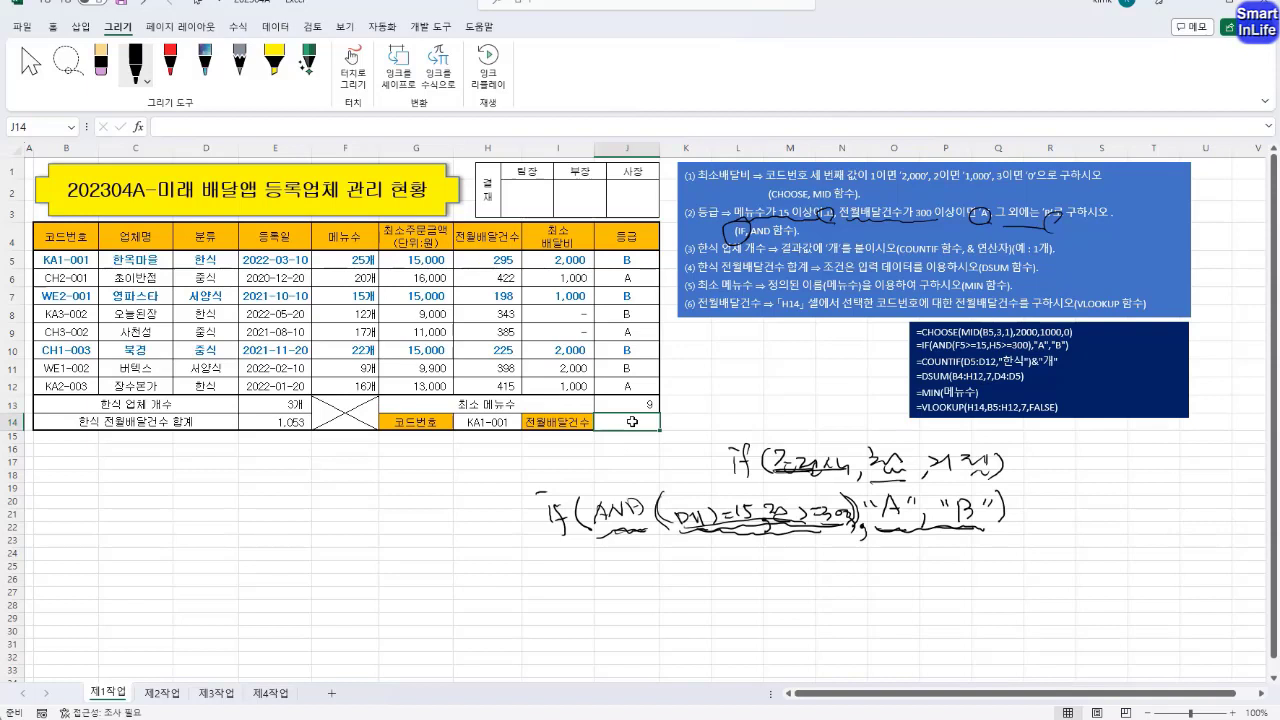
# Fill J14 with a VLOOKUP of the code in H14 over B5:J12, using column 7 and FALSE for an exact match
pyautogui.write('=VLOOKUP(')
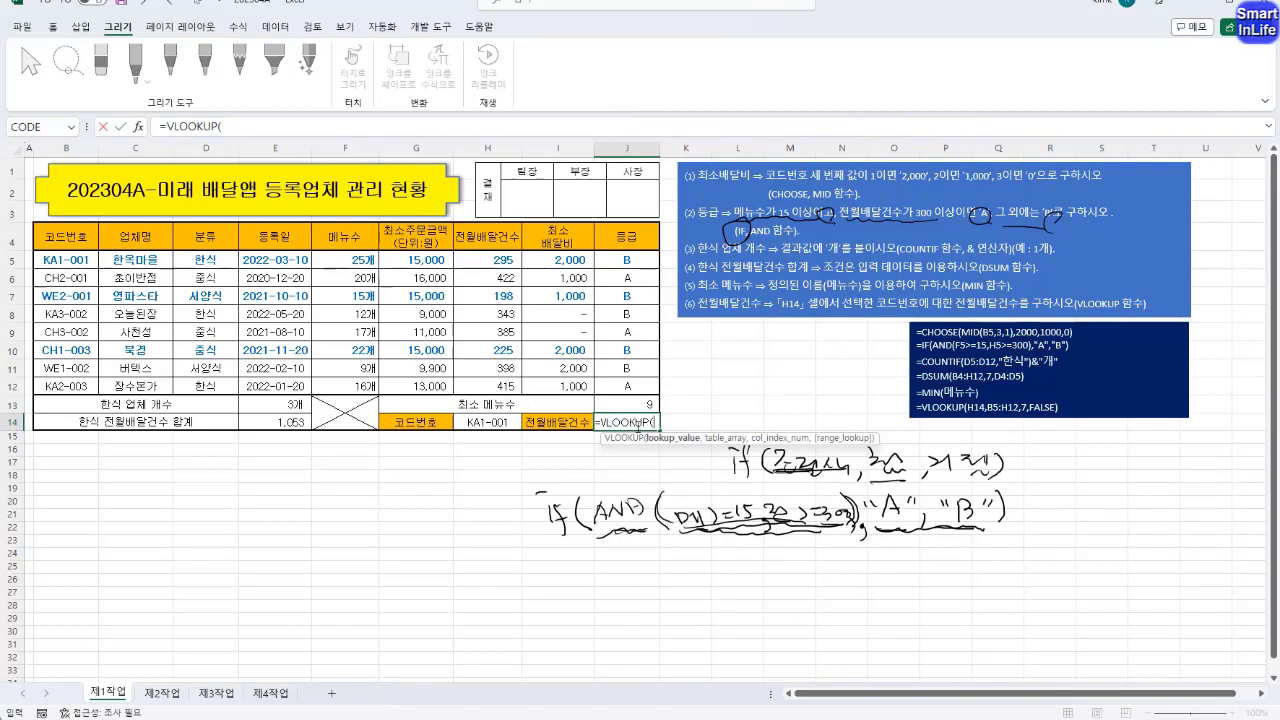
pyautogui.click(486, 420)
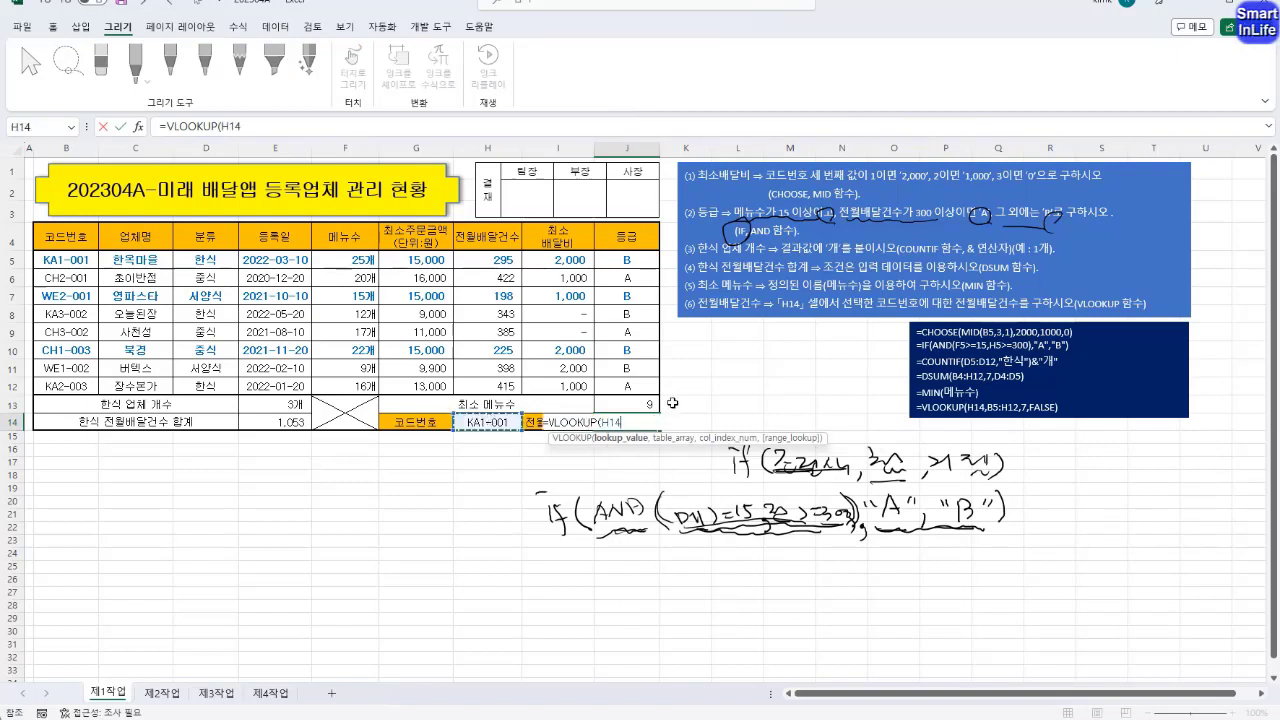
pyautogui.write(',')
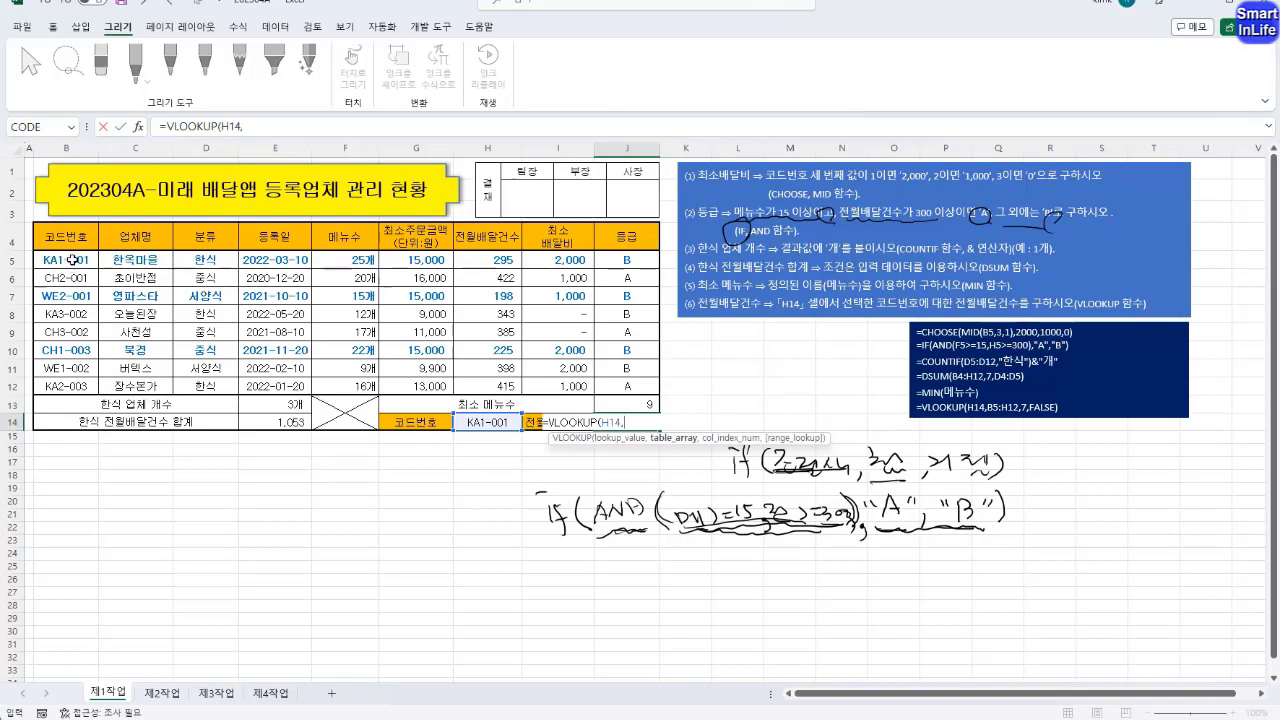
pyautogui.moveTo(72, 262); pyautogui.dragTo(644, 384)
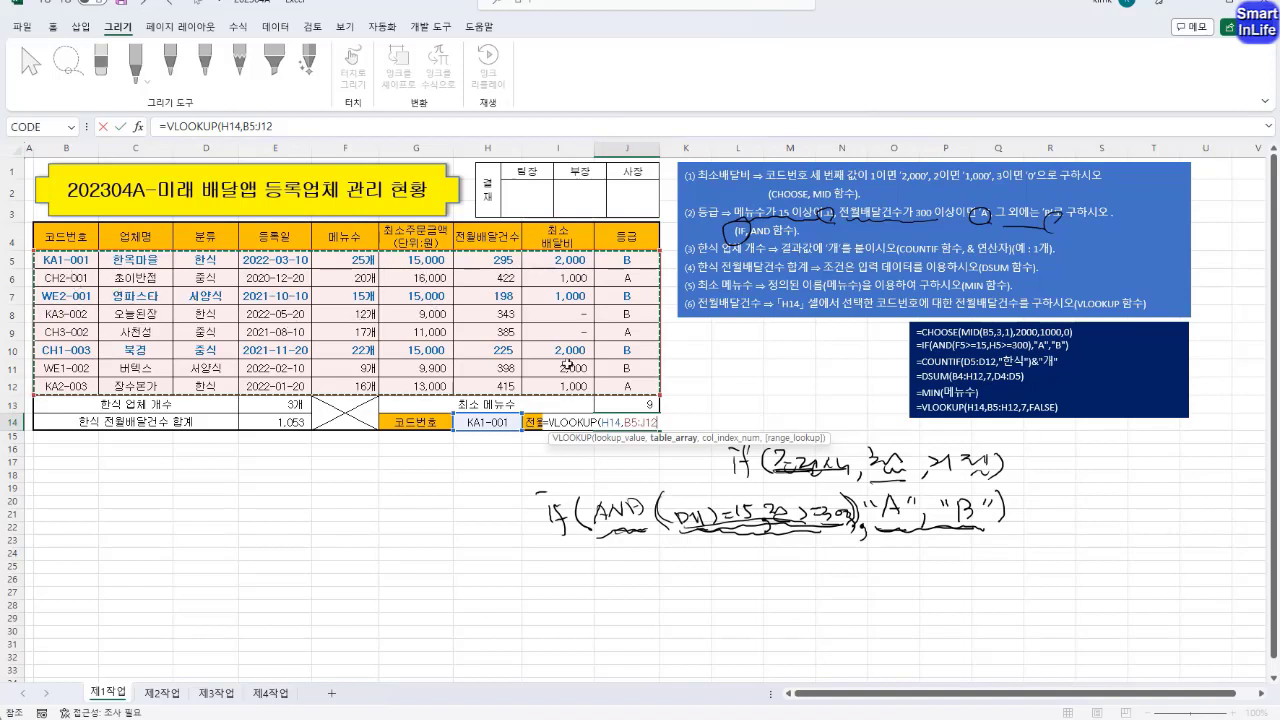
pyautogui.write(',')
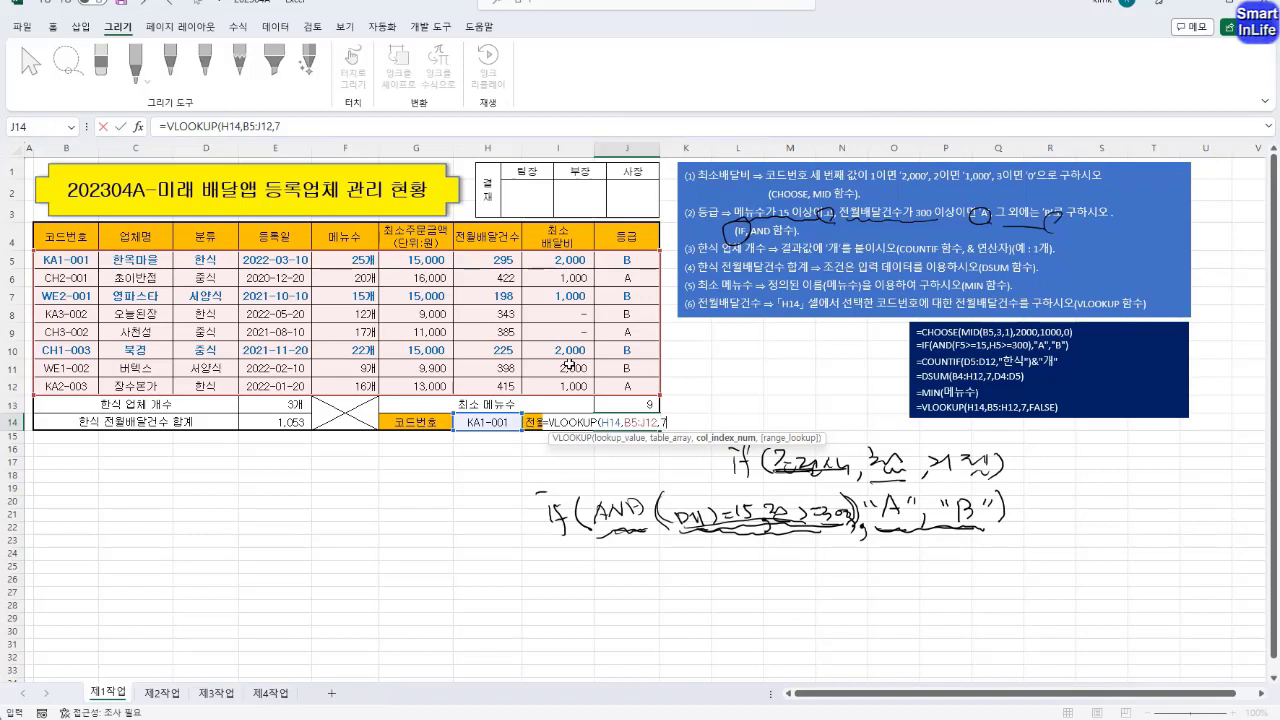
pyautogui.write('7,')
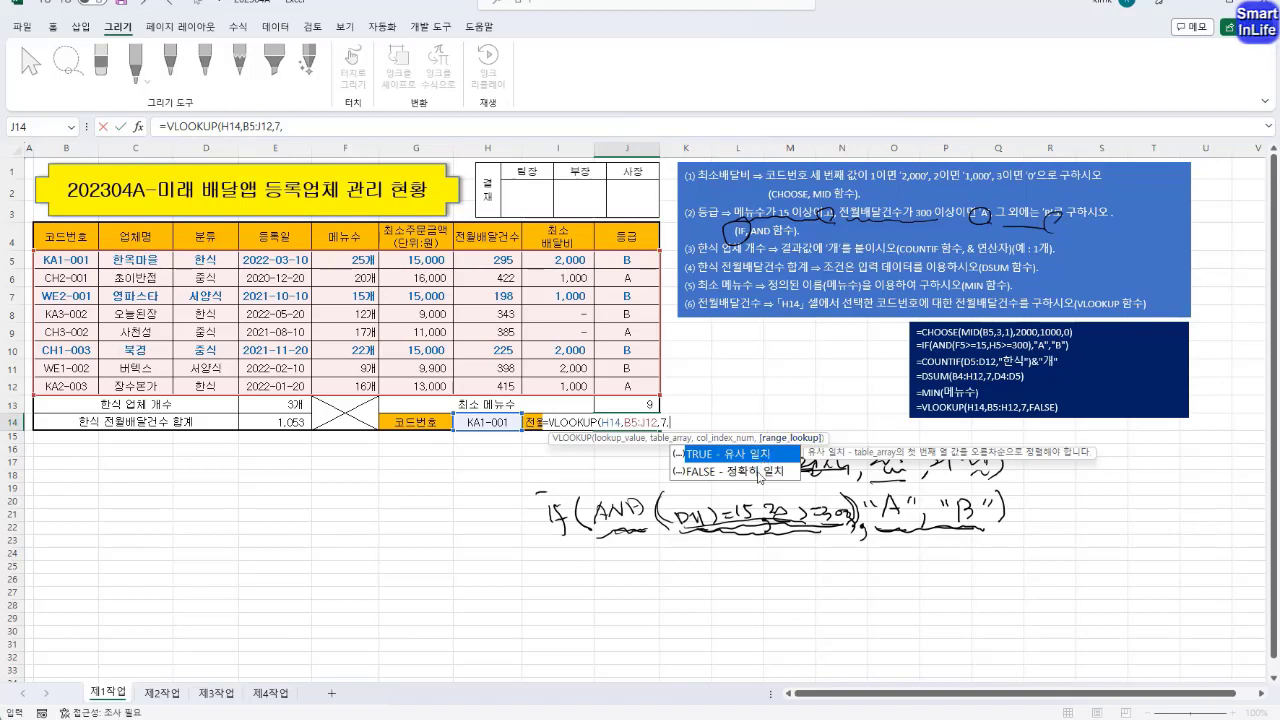
pyautogui.click(760, 470)
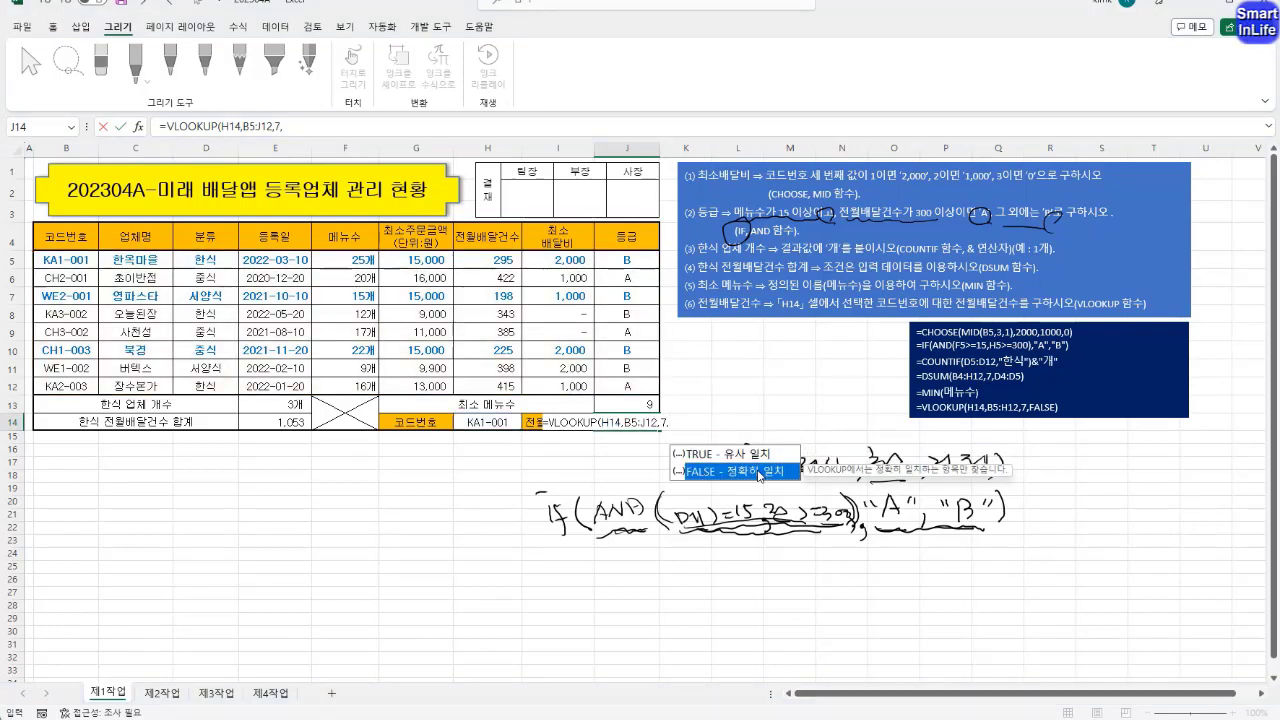
pyautogui.doubleClick(760, 472)
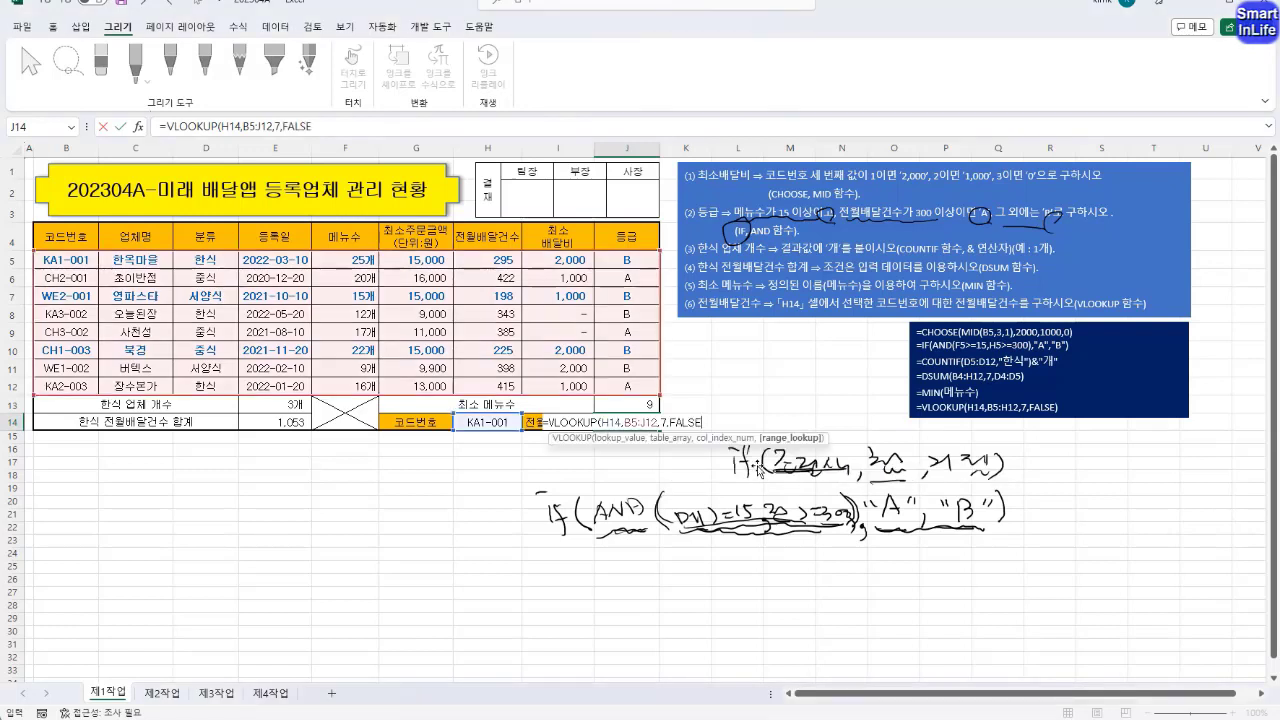
pyautogui.write(')')
pyautogui.press('Return')
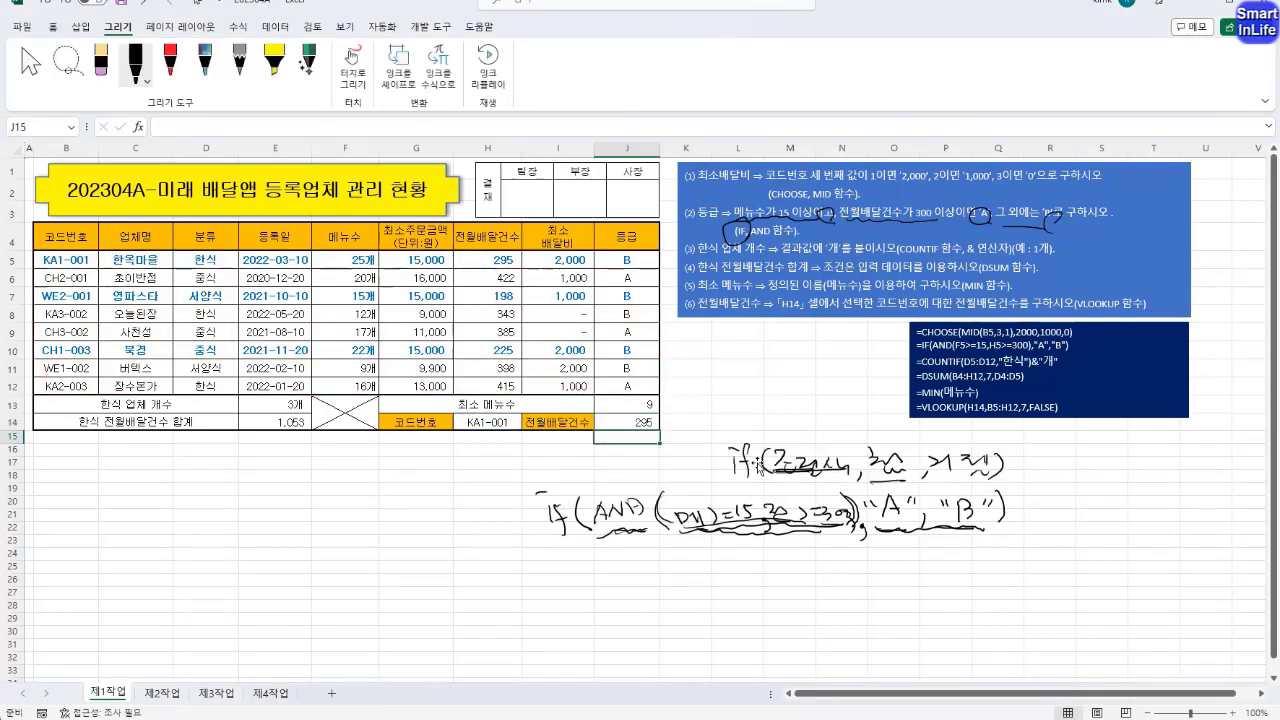
# Choose the code WE2-001 in H14 to test the lookup, and check the formula and result in J14
pyautogui.click(648, 420)
pyautogui.click(510, 424)
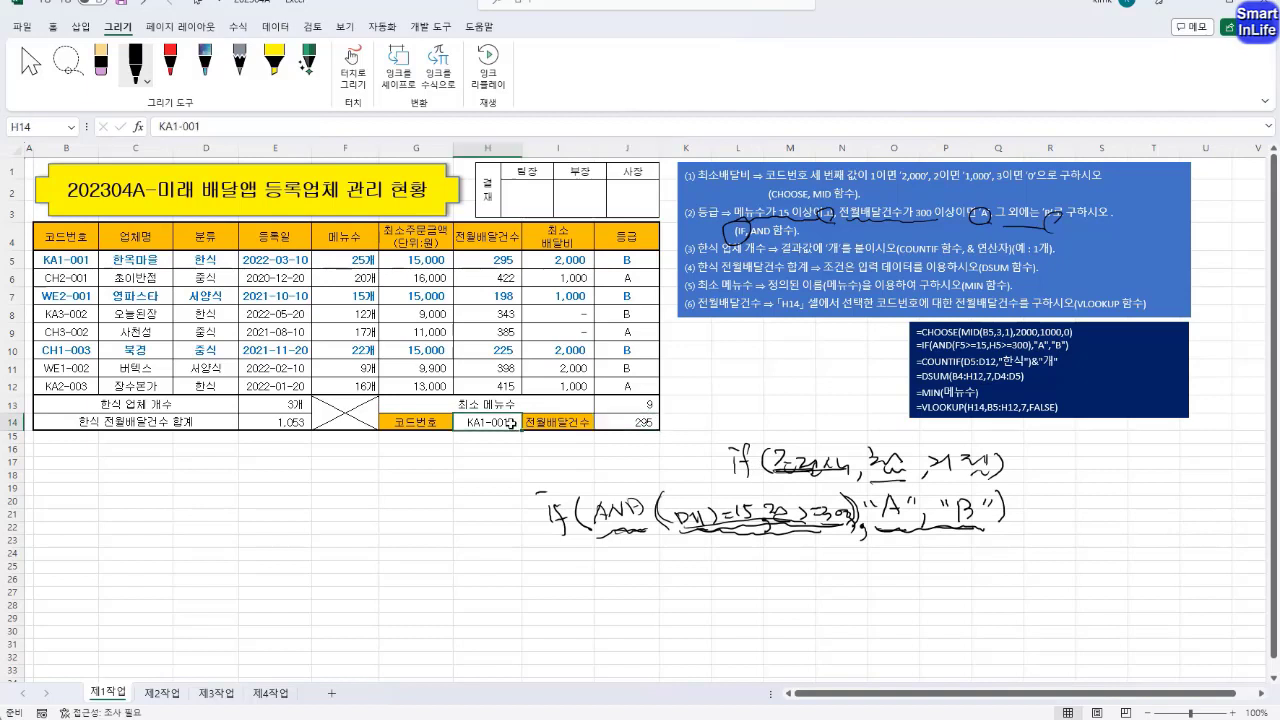
pyautogui.click(527, 424)
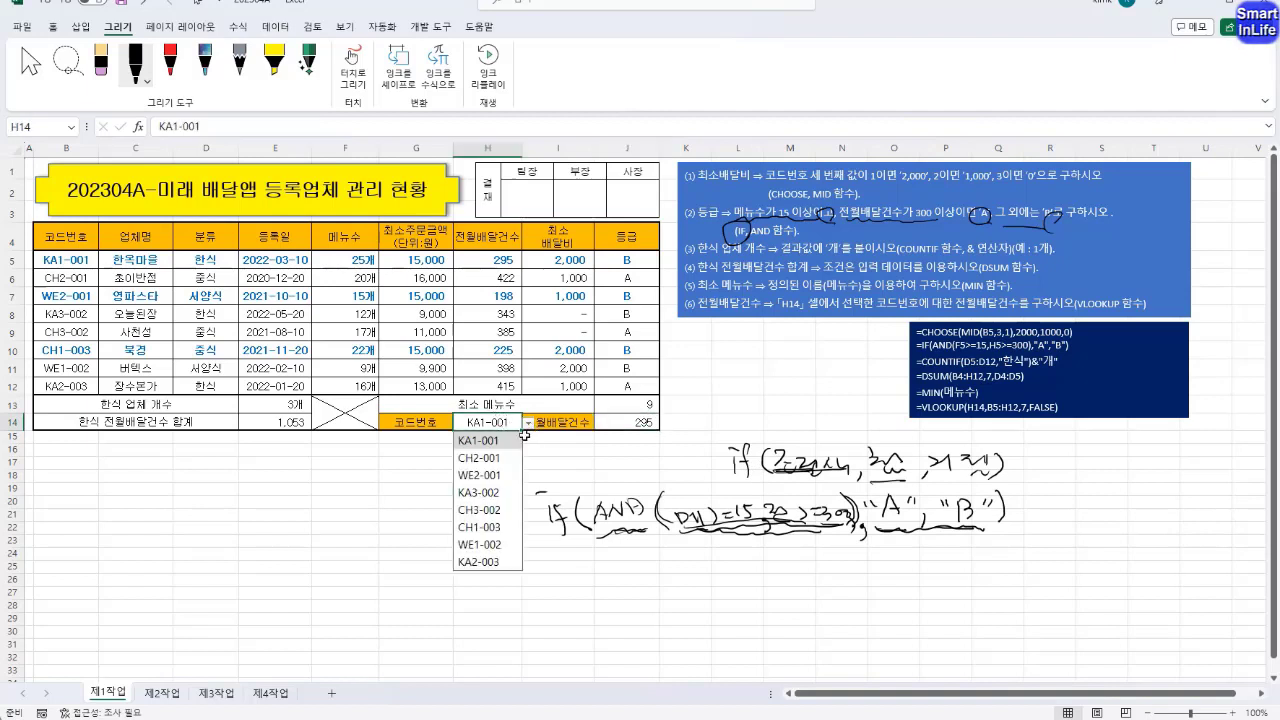
pyautogui.click(488, 472)
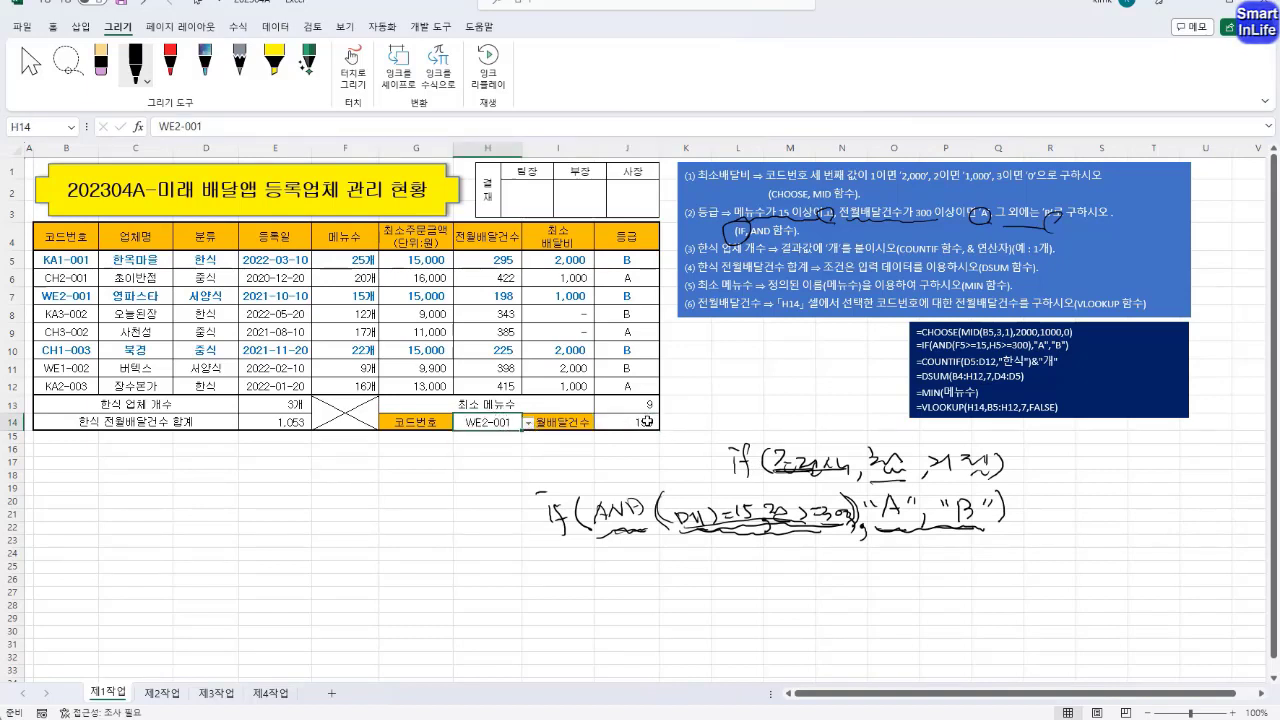
pyautogui.click(648, 422)
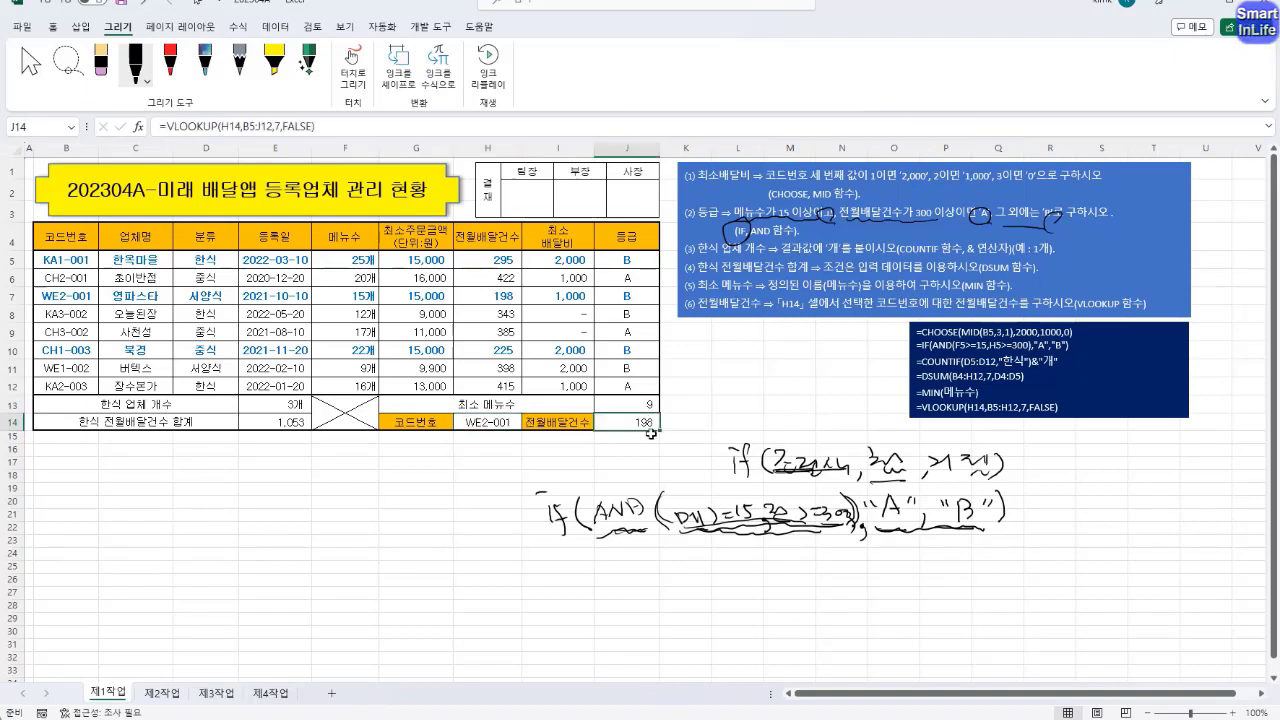
pyautogui.click(723, 411)
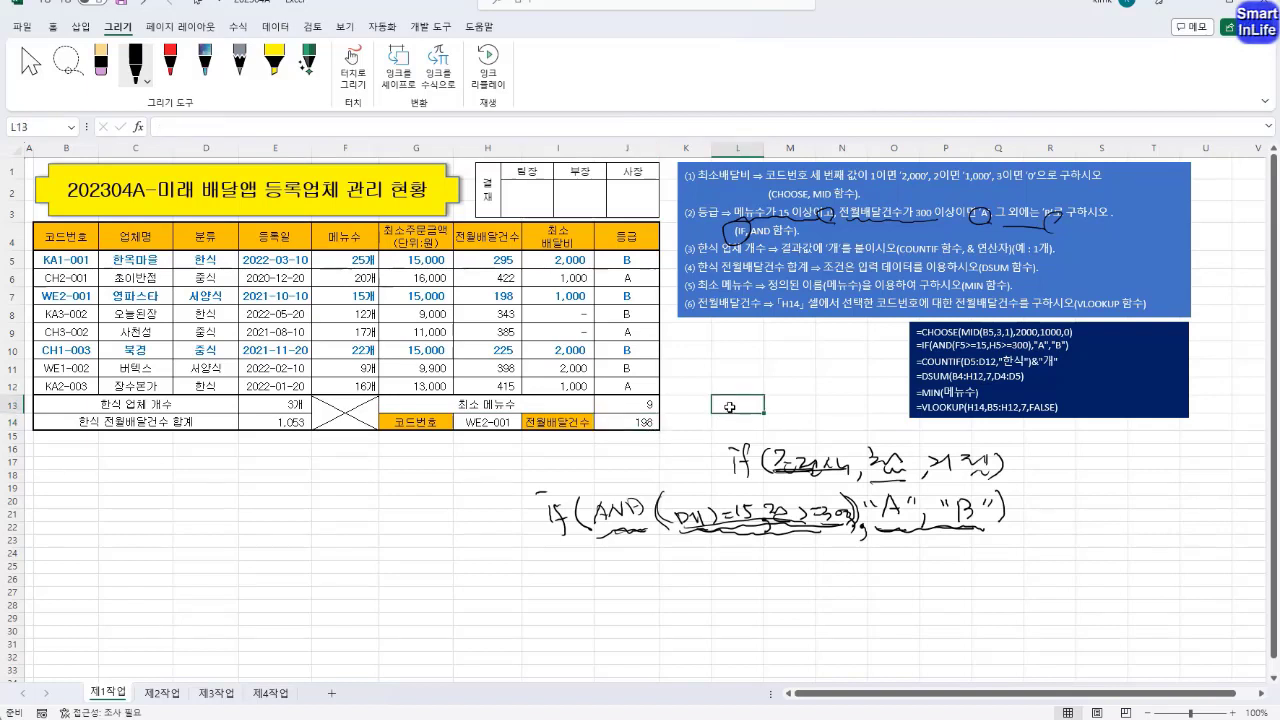